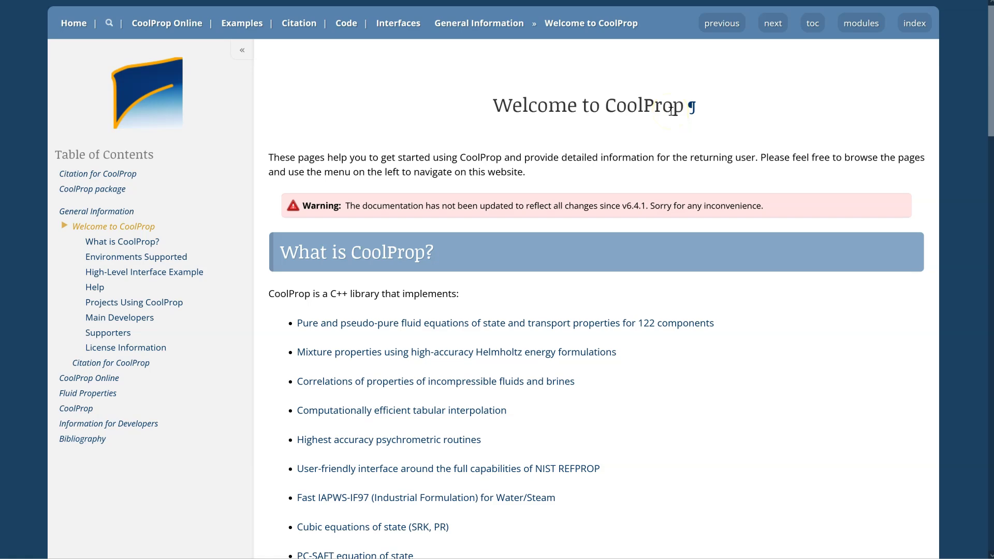
scroll(680, 141, down, 1)
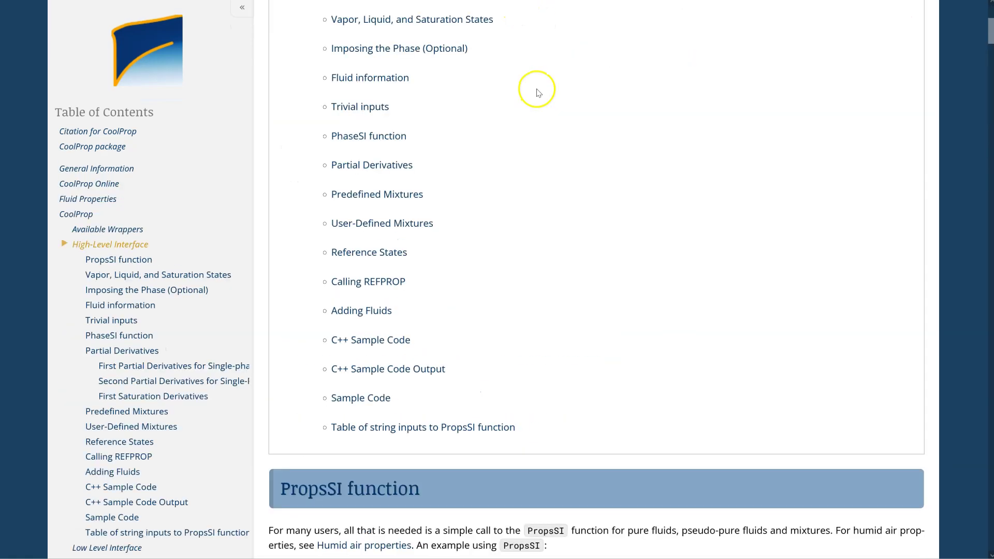
scroll(537, 89, down, 3)
scroll(536, 89, down, 4)
scroll(537, 90, down, 5)
scroll(540, 93, down, 5)
scroll(539, 94, down, 4)
scroll(523, 67, down, 5)
scroll(522, 67, down, 4)
scroll(523, 67, down, 3)
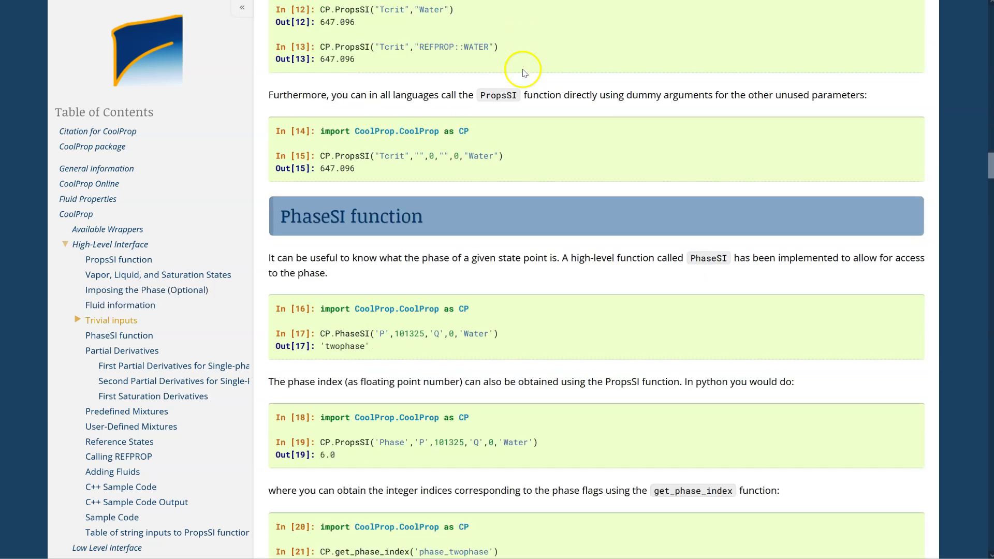
scroll(497, 133, down, 5)
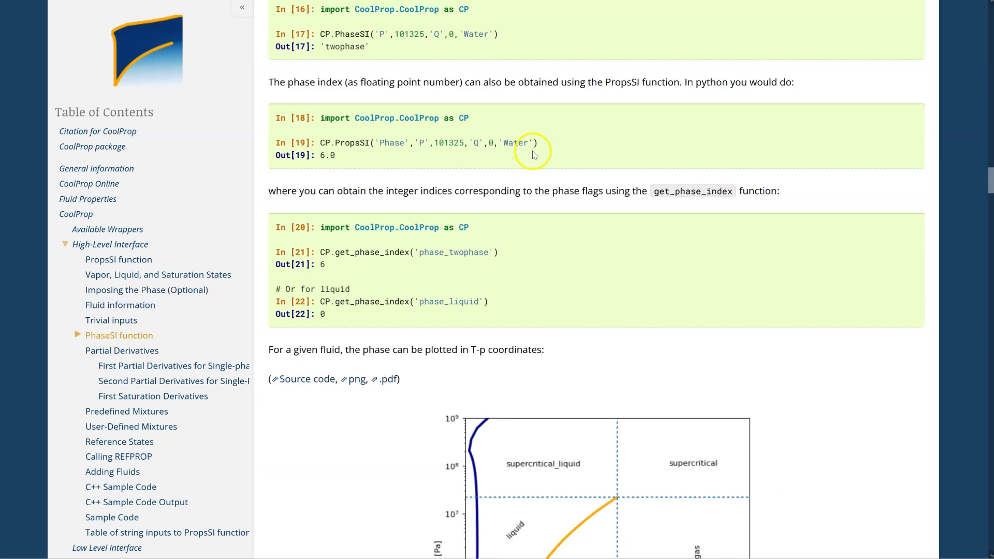
scroll(532, 147, down, 6)
scroll(531, 147, down, 5)
scroll(536, 146, down, 6)
scroll(536, 147, down, 6)
scroll(512, 140, down, 6)
scroll(489, 134, down, 3)
scroll(488, 134, up, 4)
scroll(489, 133, up, 3)
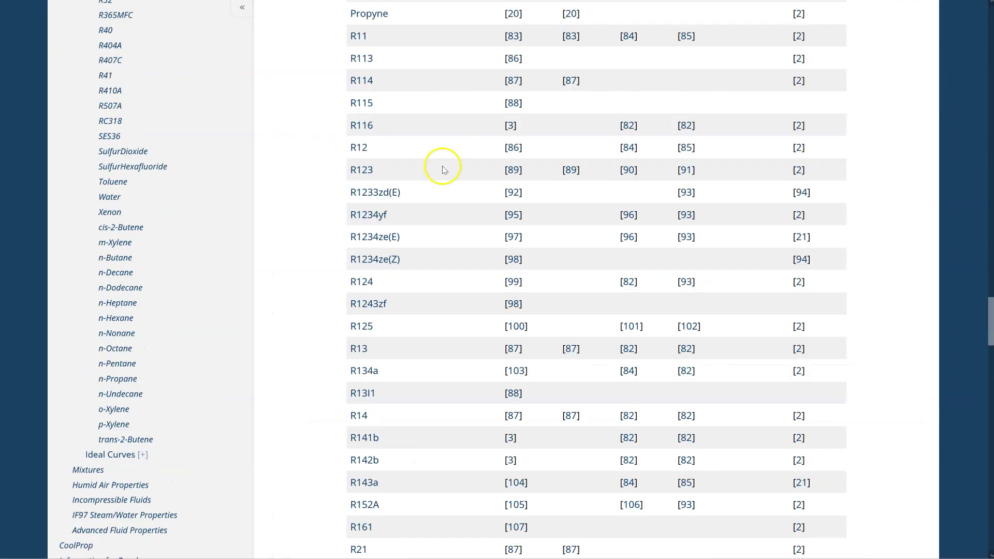
scroll(444, 165, up, 5)
scroll(443, 165, up, 5)
scroll(443, 165, up, 2)
scroll(443, 165, up, 5)
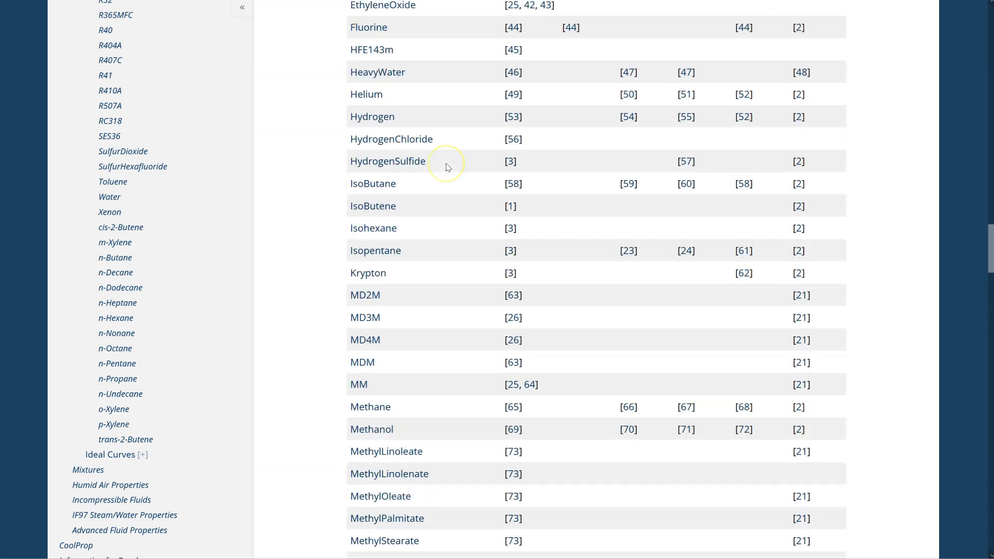
scroll(446, 166, down, 5)
scroll(446, 165, down, 10)
scroll(446, 166, down, 8)
scroll(446, 166, down, 1)
scroll(541, 140, down, 5)
scroll(541, 140, down, 10)
scroll(540, 146, down, 5)
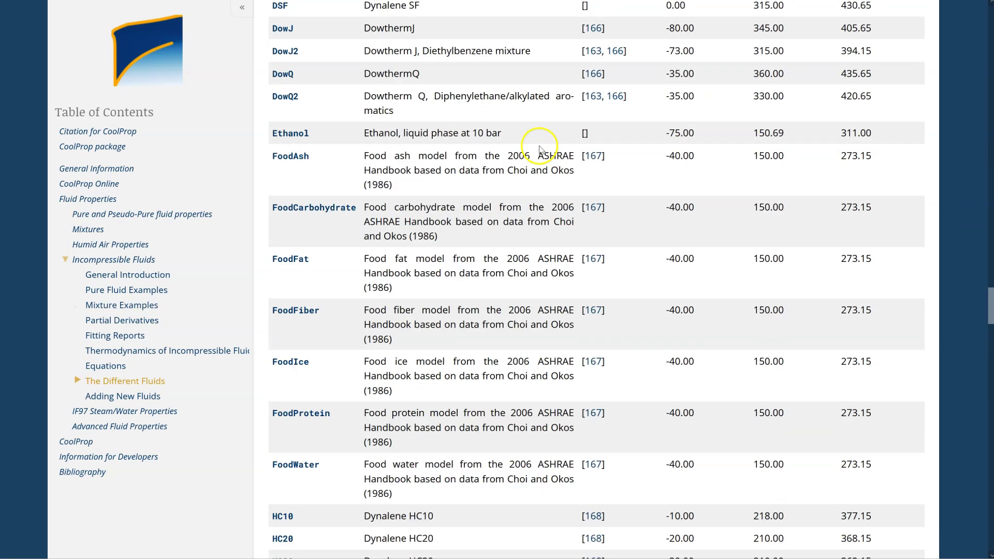
scroll(539, 146, up, 2)
scroll(539, 147, up, 2)
scroll(539, 147, down, 5)
scroll(539, 146, down, 5)
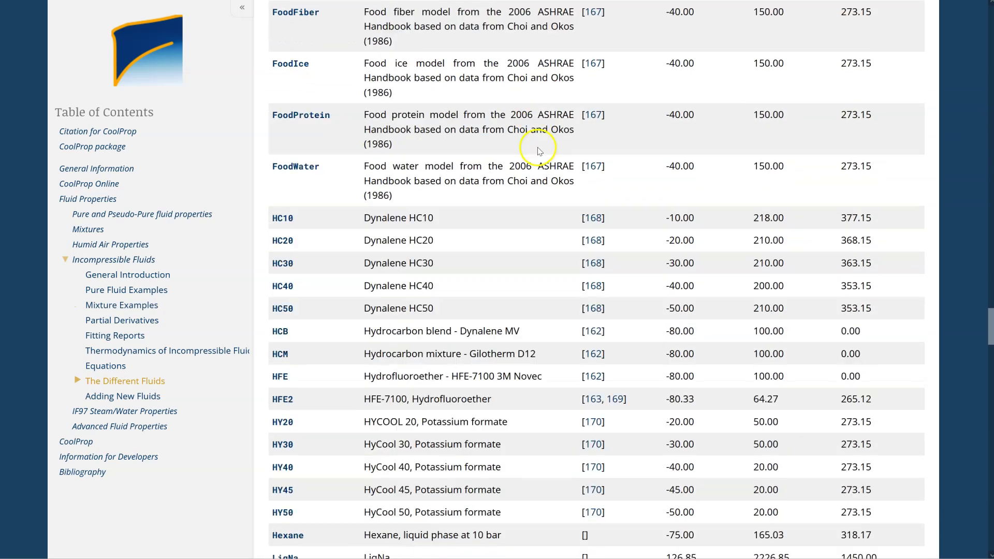
scroll(539, 149, down, 5)
scroll(539, 149, down, 5)
scroll(539, 150, down, 2)
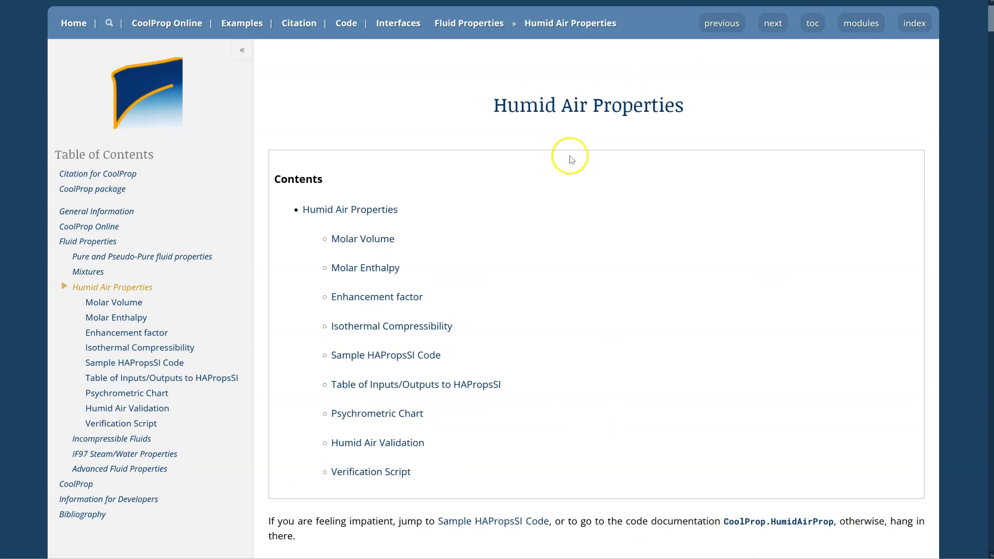
scroll(570, 172, down, 3)
scroll(556, 182, down, 4)
scroll(556, 186, down, 3)
scroll(556, 186, down, 8)
scroll(556, 186, down, 3)
scroll(590, 179, down, 4)
scroll(596, 180, down, 10)
scroll(596, 179, down, 8)
scroll(596, 179, down, 4)
scroll(600, 181, up, 4)
scroll(601, 180, up, 5)
scroll(601, 180, up, 2)
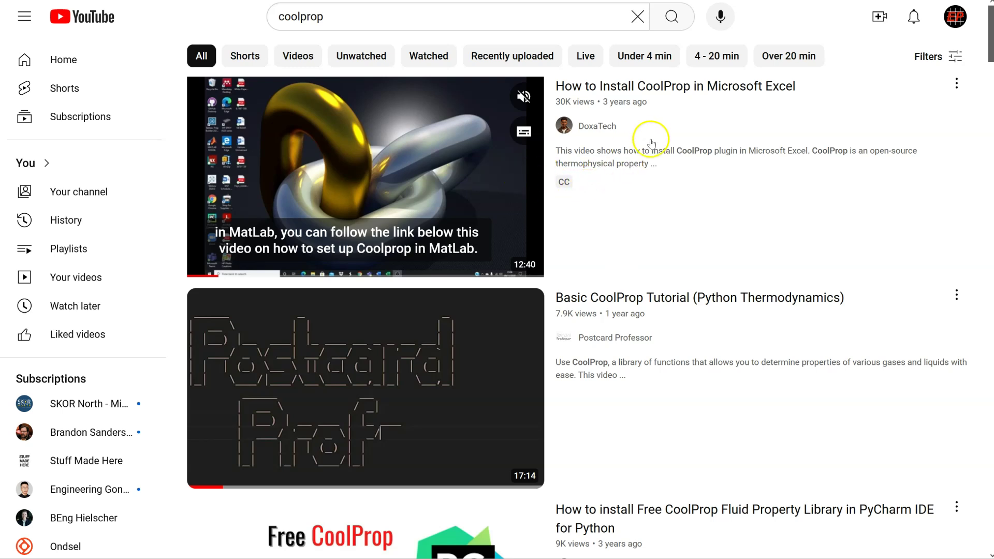
scroll(525, 253, down, 2)
scroll(525, 254, down, 2)
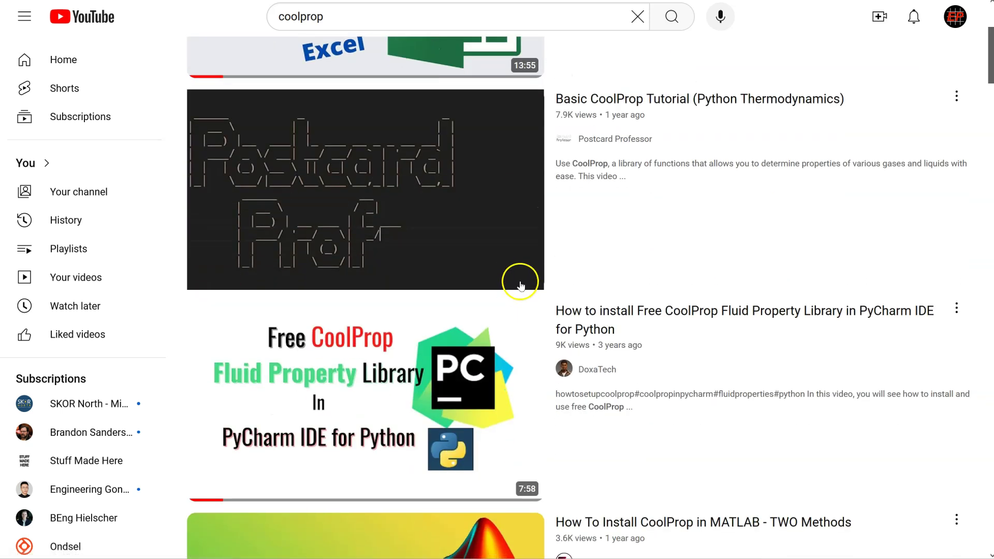
scroll(524, 254, down, 1)
scroll(525, 253, down, 3)
scroll(524, 253, down, 1)
scroll(525, 253, up, 1)
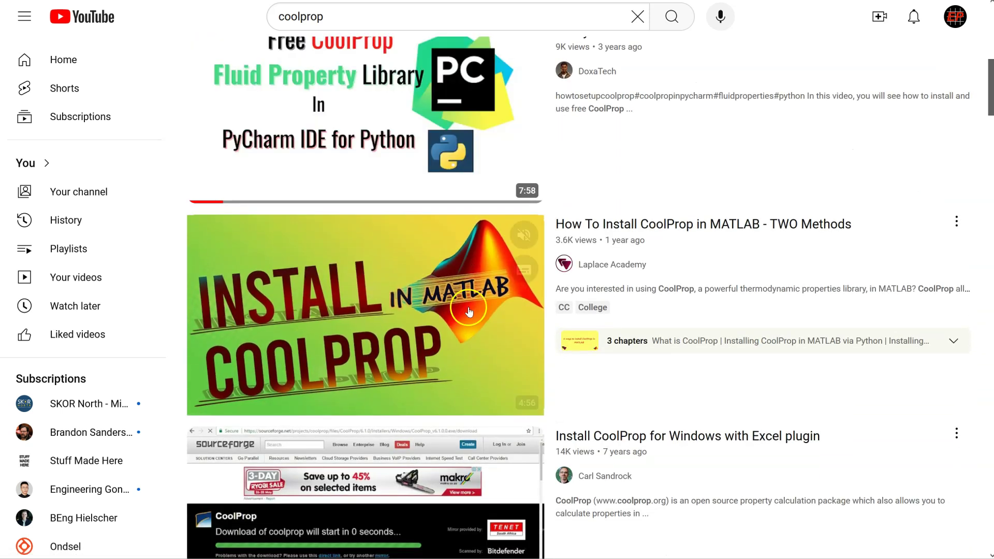
scroll(479, 302, up, 2)
scroll(529, 280, up, 2)
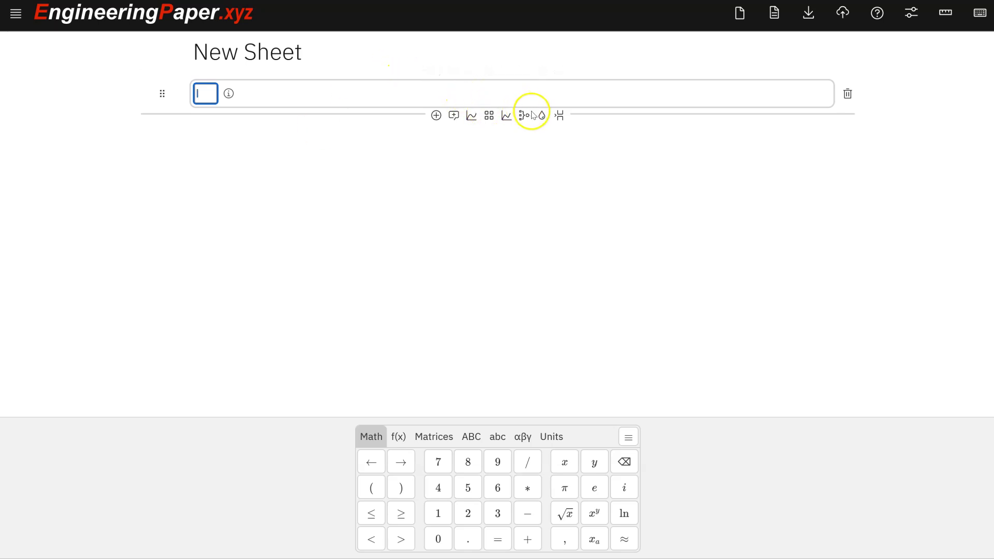
mouse_move(541, 115)
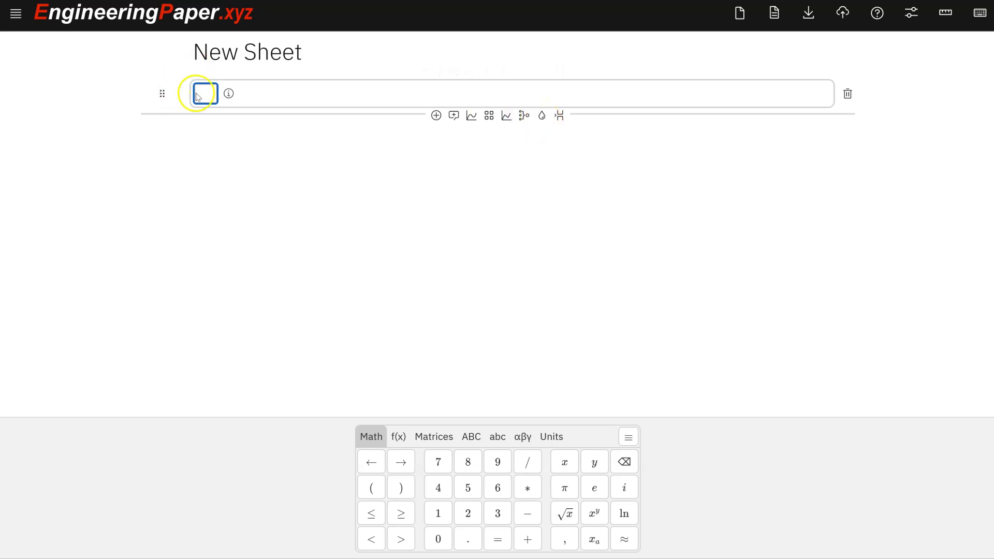
Insert a fluid properties cell, which defaults to water density from temperature and pressure
click(542, 116)
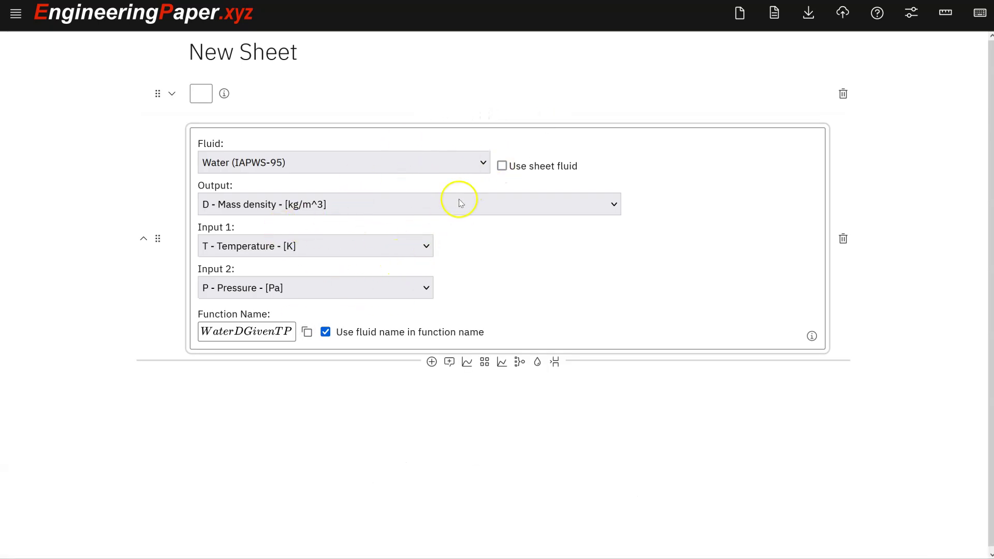
click(461, 160)
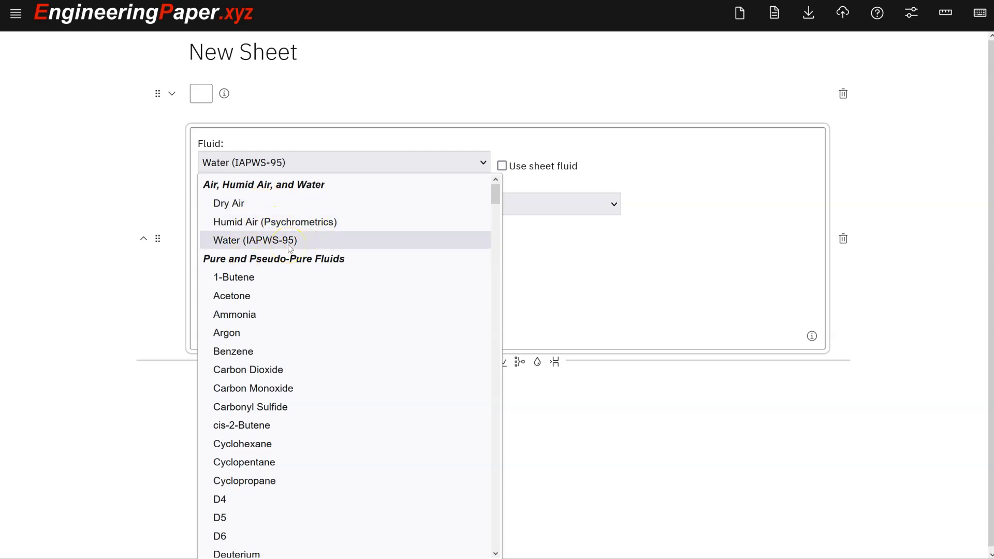
scroll(299, 283, down, 3)
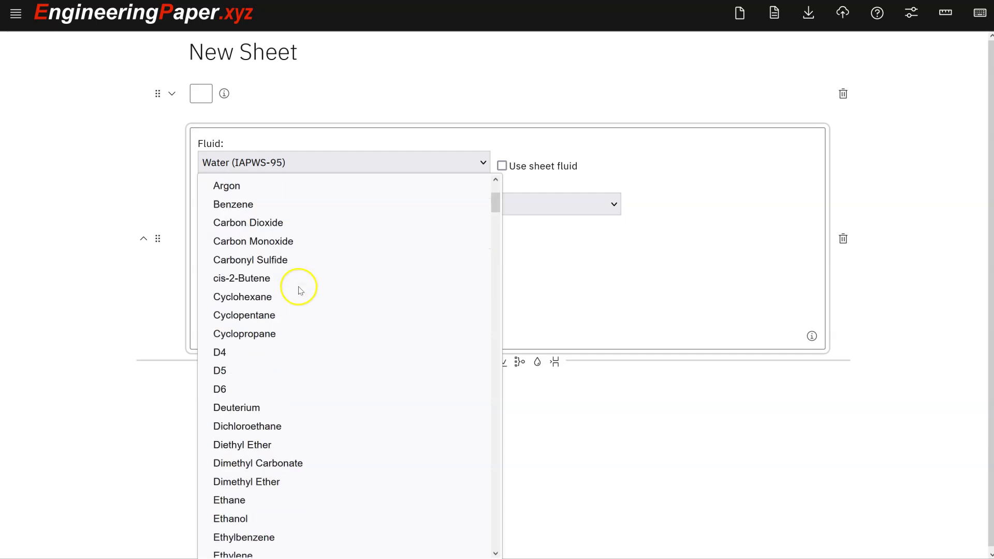
scroll(299, 283, down, 3)
scroll(301, 282, down, 2)
scroll(300, 283, down, 4)
scroll(299, 283, down, 4)
scroll(300, 283, down, 4)
scroll(299, 283, down, 4)
scroll(300, 283, down, 4)
scroll(300, 283, down, 5)
scroll(299, 282, up, 2)
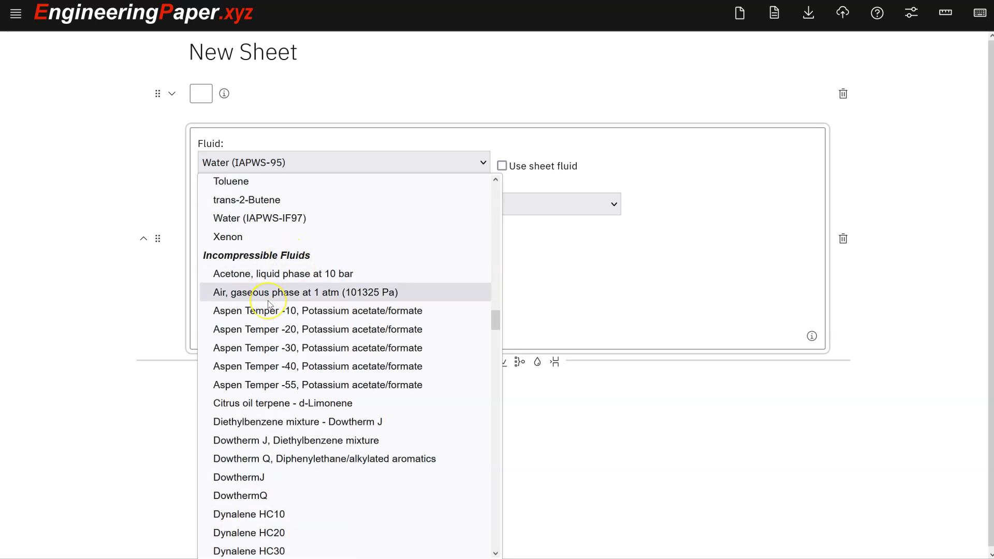
scroll(270, 302, down, 4)
scroll(312, 326, down, 3)
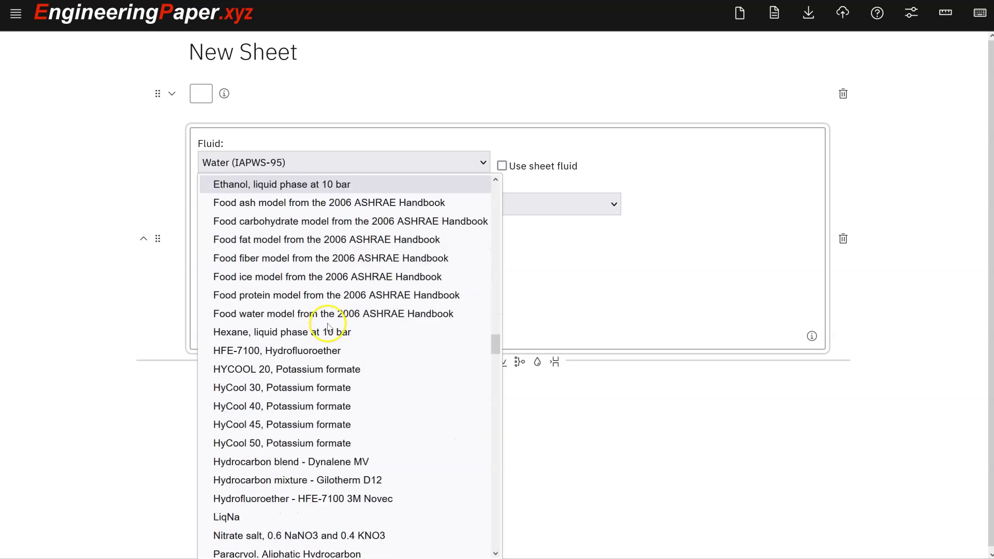
scroll(316, 339, down, 3)
scroll(317, 340, down, 4)
scroll(316, 339, down, 4)
scroll(316, 339, down, 3)
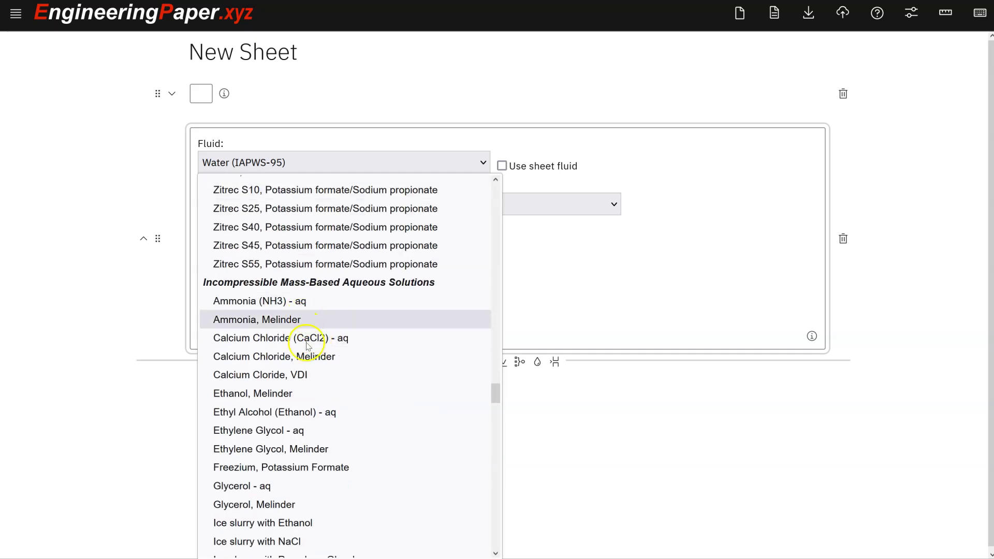
scroll(310, 339, down, 5)
scroll(295, 340, up, 2)
scroll(295, 340, down, 4)
scroll(295, 339, down, 5)
scroll(304, 340, down, 3)
scroll(309, 335, up, 2)
scroll(309, 335, down, 2)
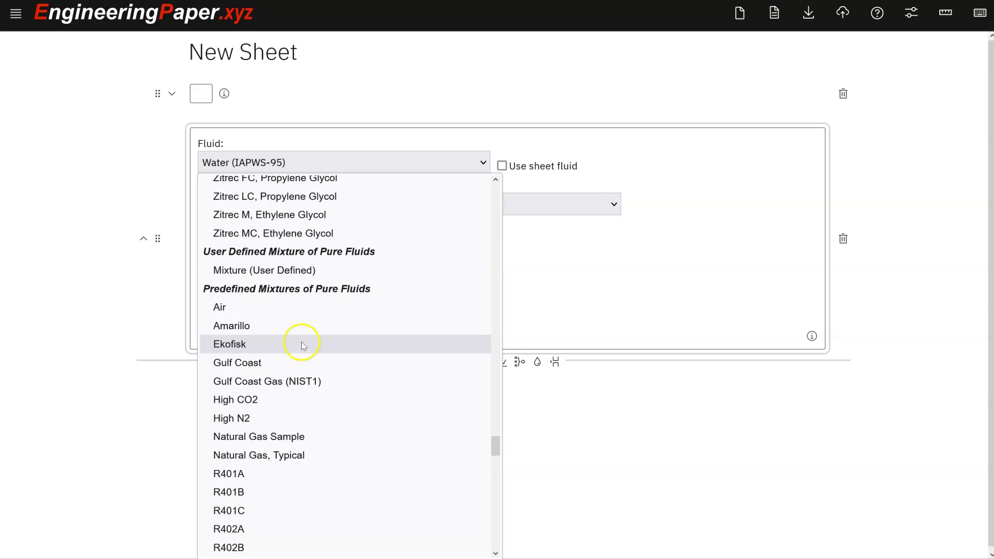
scroll(291, 393, down, 5)
scroll(287, 373, down, 4)
scroll(283, 373, down, 4)
scroll(281, 378, down, 3)
scroll(280, 379, down, 3)
scroll(280, 378, down, 4)
scroll(280, 378, down, 2)
scroll(287, 372, up, 6)
scroll(287, 371, up, 5)
scroll(286, 371, up, 6)
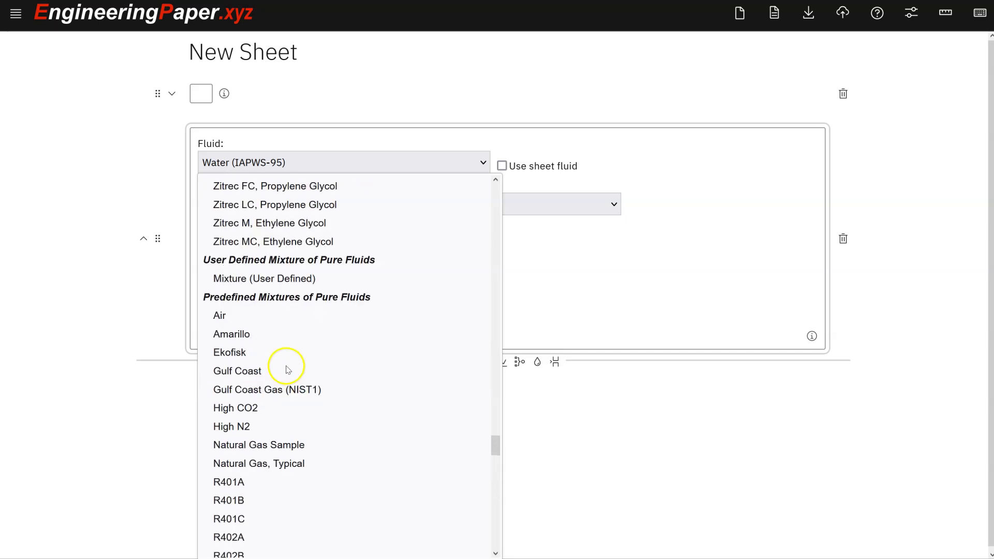
click(672, 184)
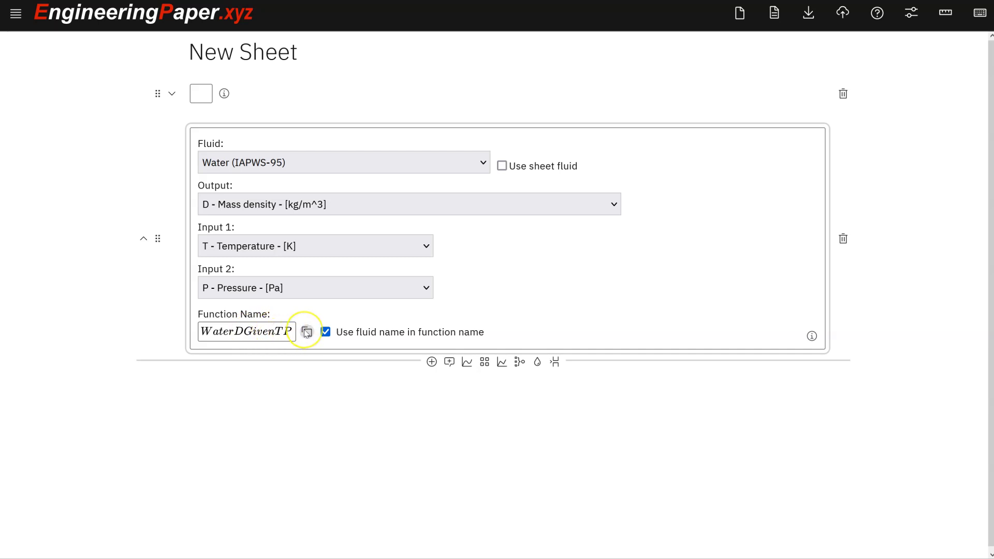
Copy the WaterDGivenTP function name and paste it into the top math cell
click(306, 332)
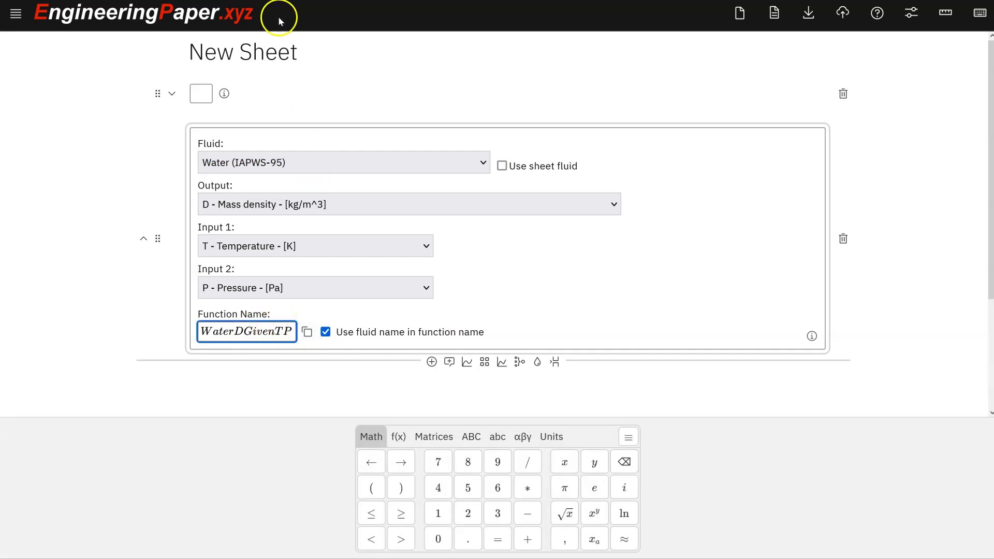
click(200, 94)
right_click(201, 94)
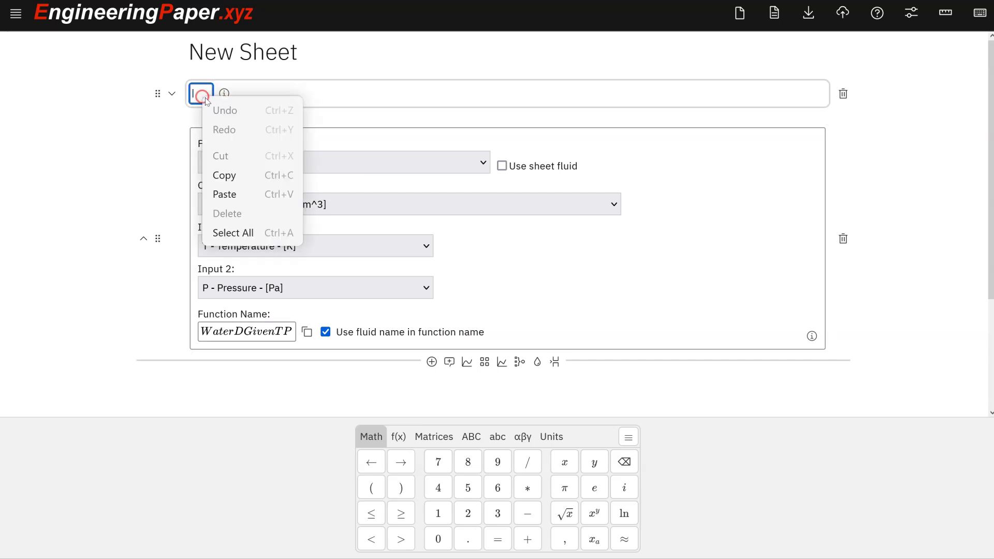
click(224, 191)
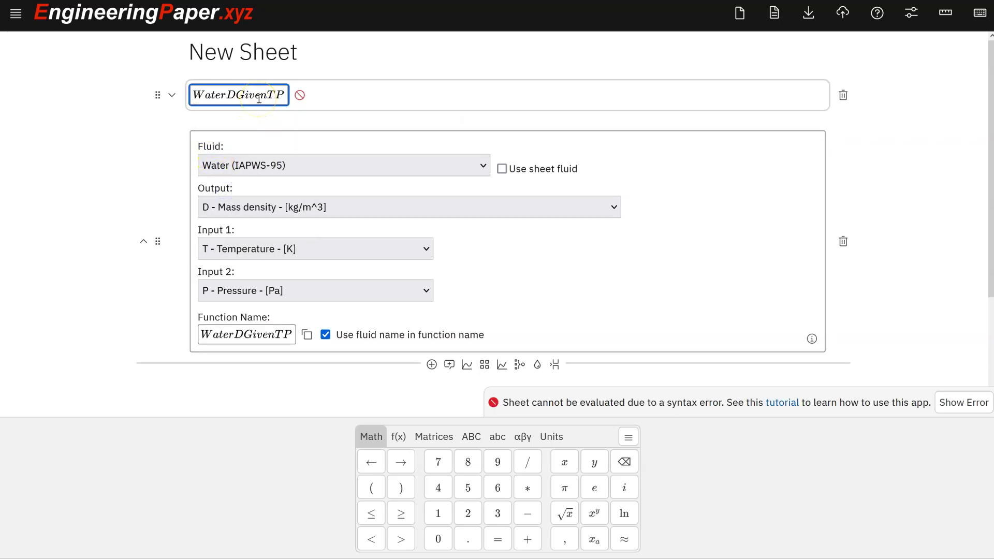
text(()
text(20)
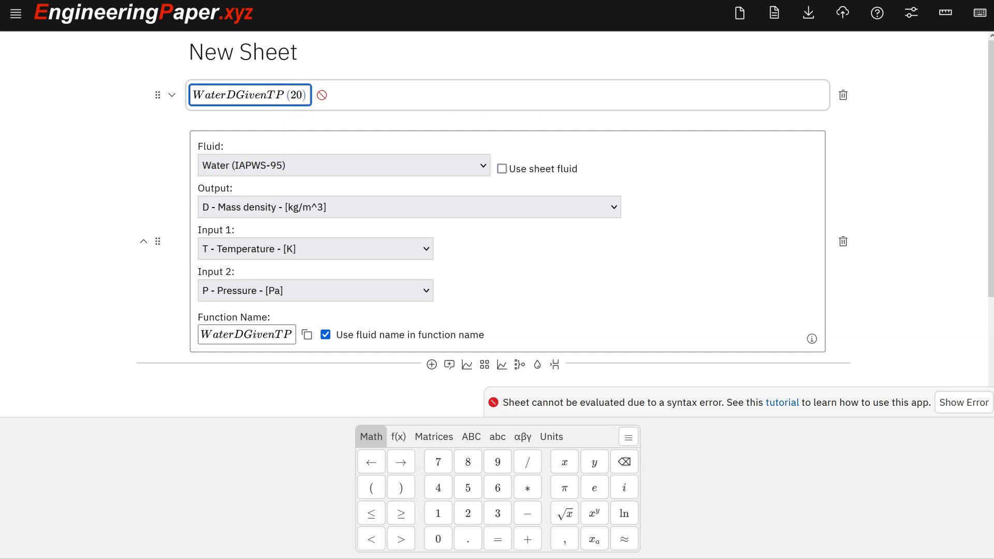
text( [degC], 1)
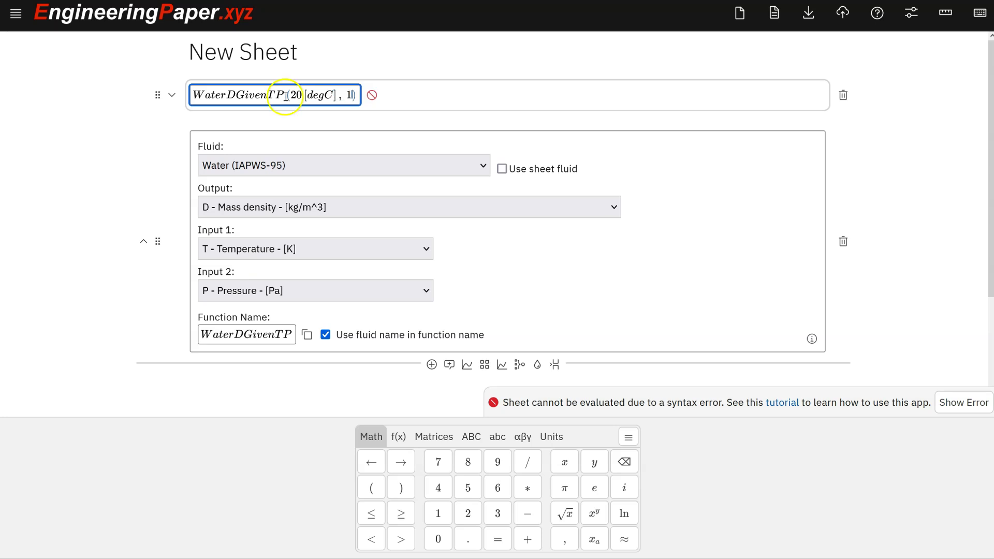
Give the pressure value 1 the atm unit and continue at the expression's end
click(551, 436)
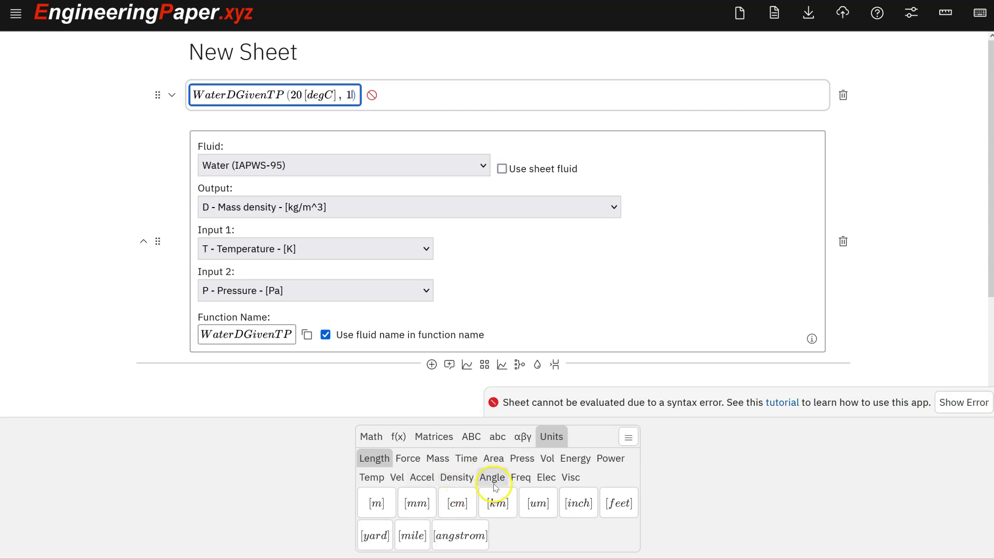
click(522, 458)
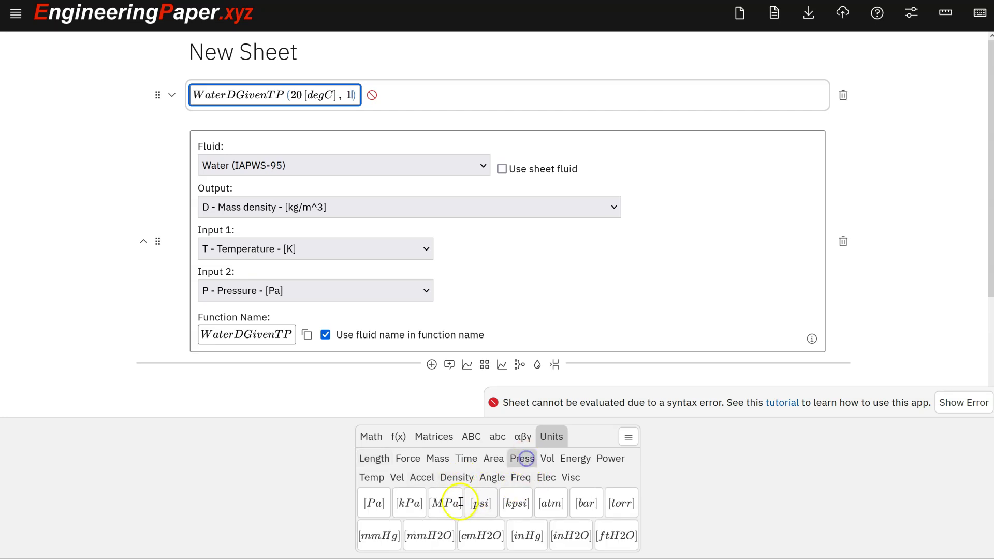
click(551, 503)
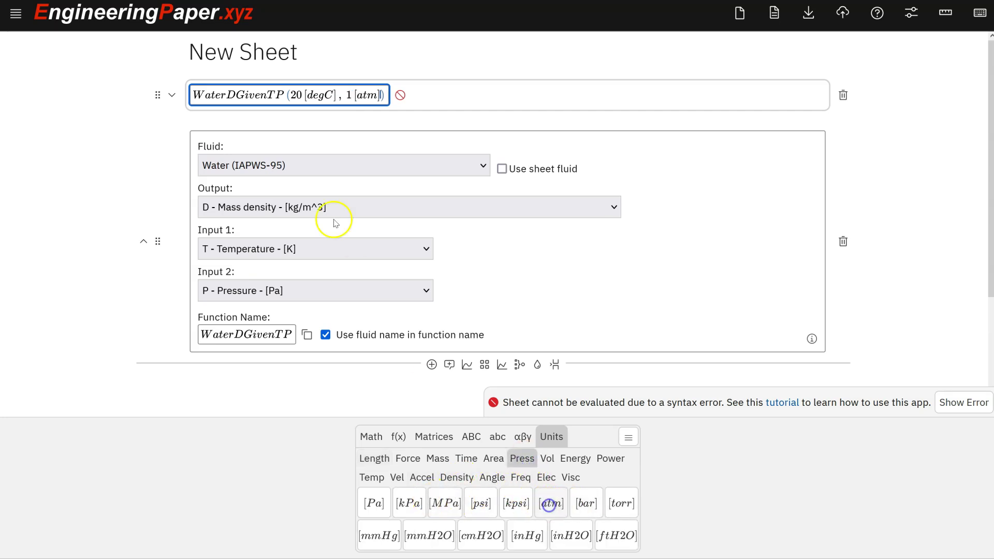
click(370, 96)
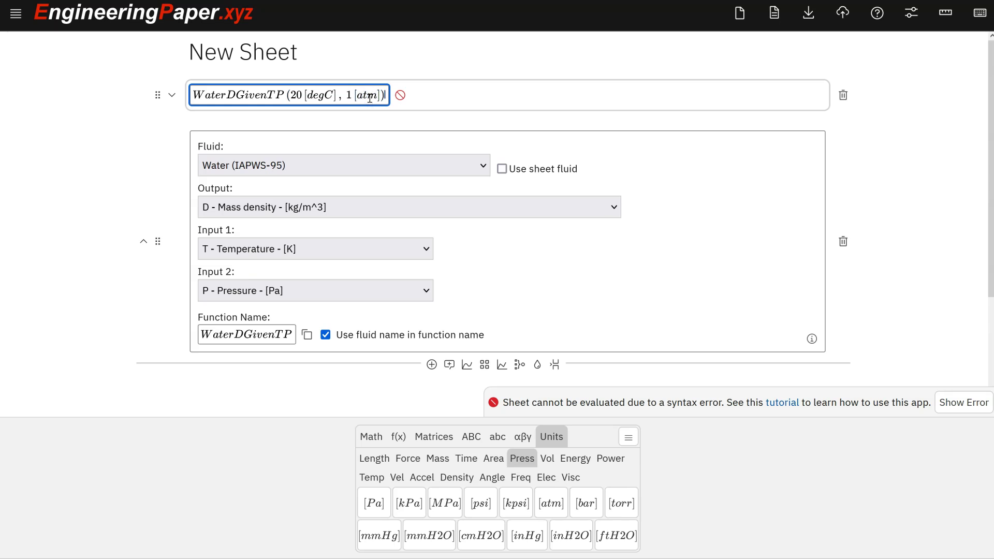
text(=)
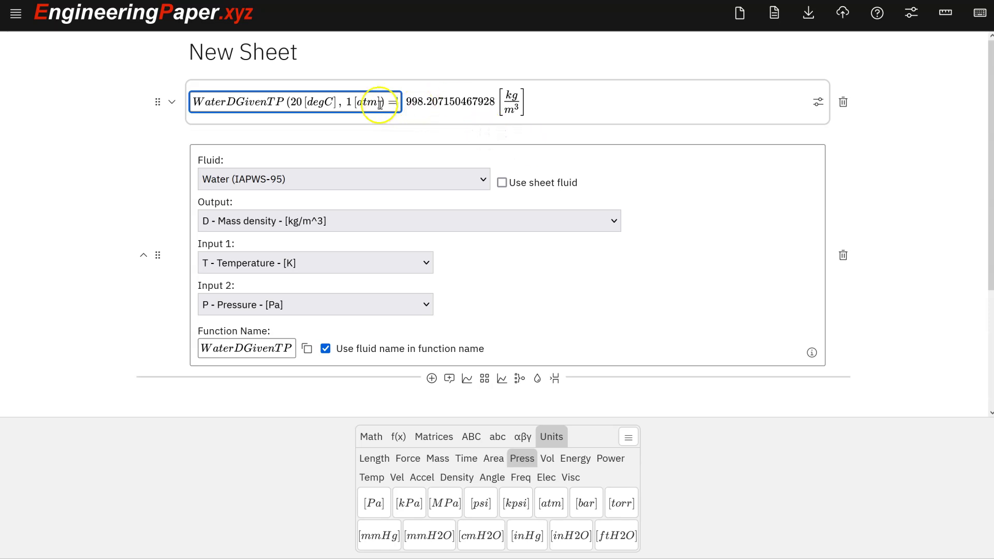
Change the density formula's temperature from 20 degC toward 75 degF
click(364, 101)
key(BackSpace)
text(F)
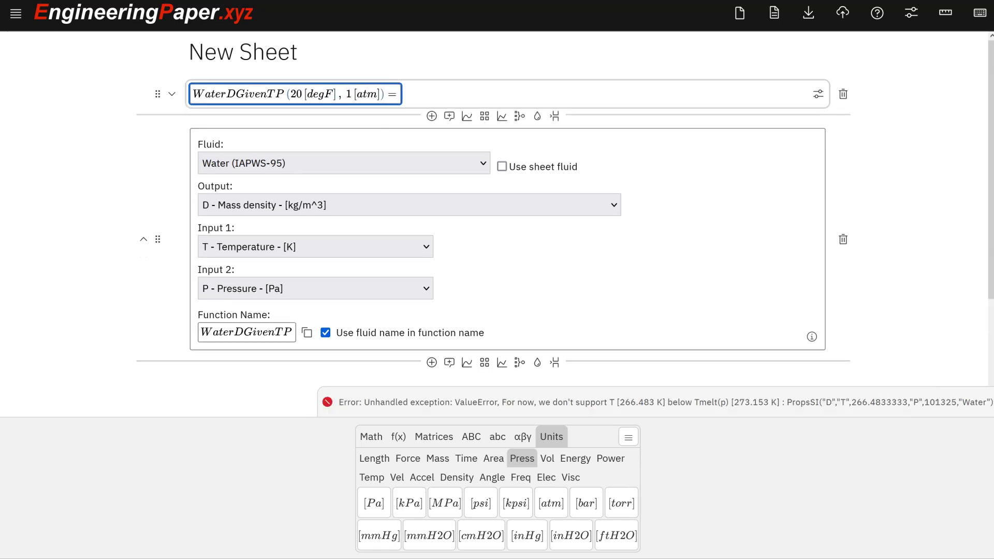
key(BackSpace)
key(BackSpace)
text(75)
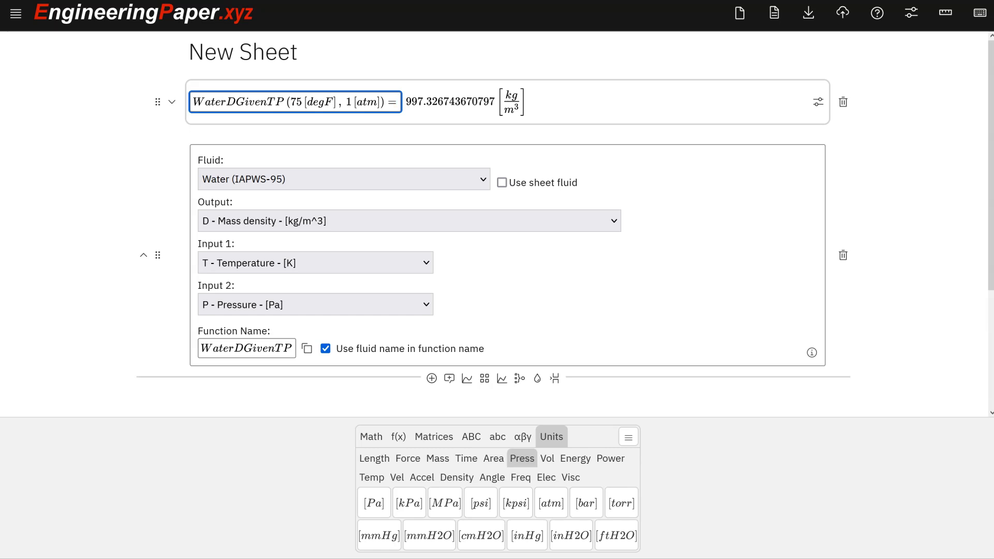
text([lm)
text(m)
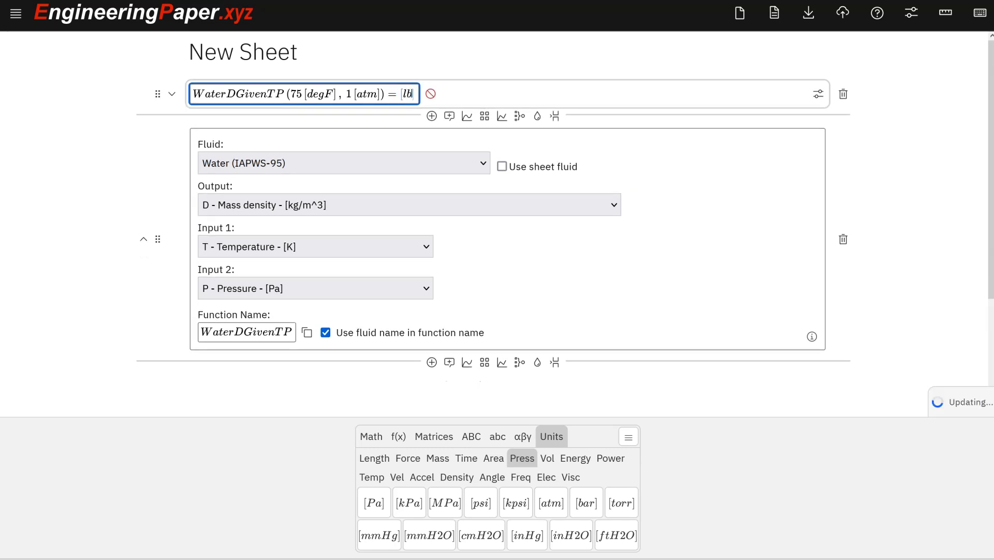
text(/)
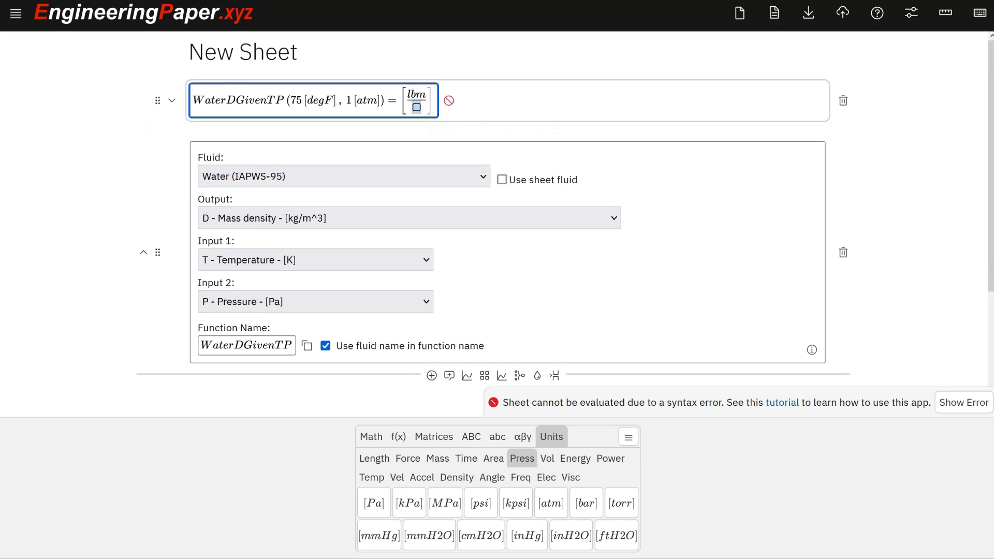
text(ft)
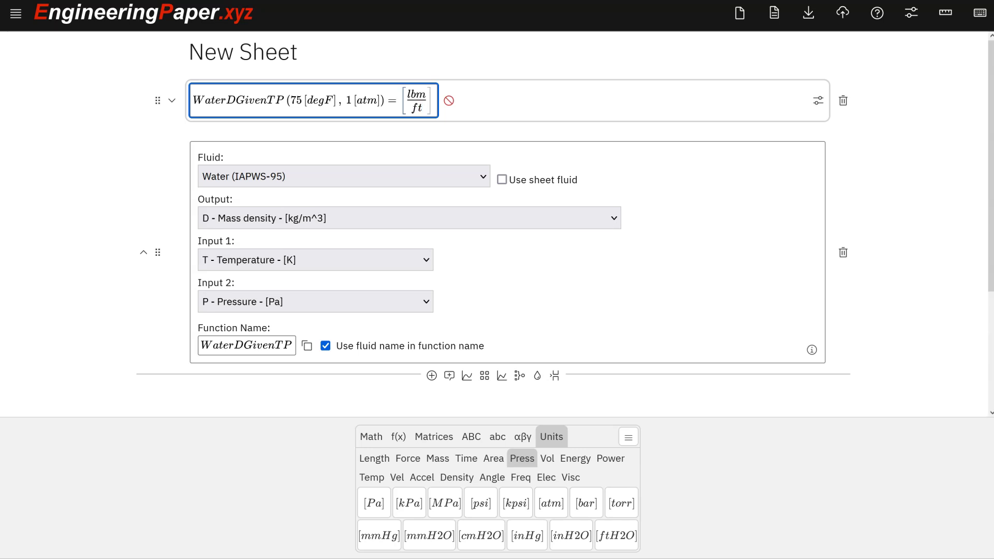
text(^3)
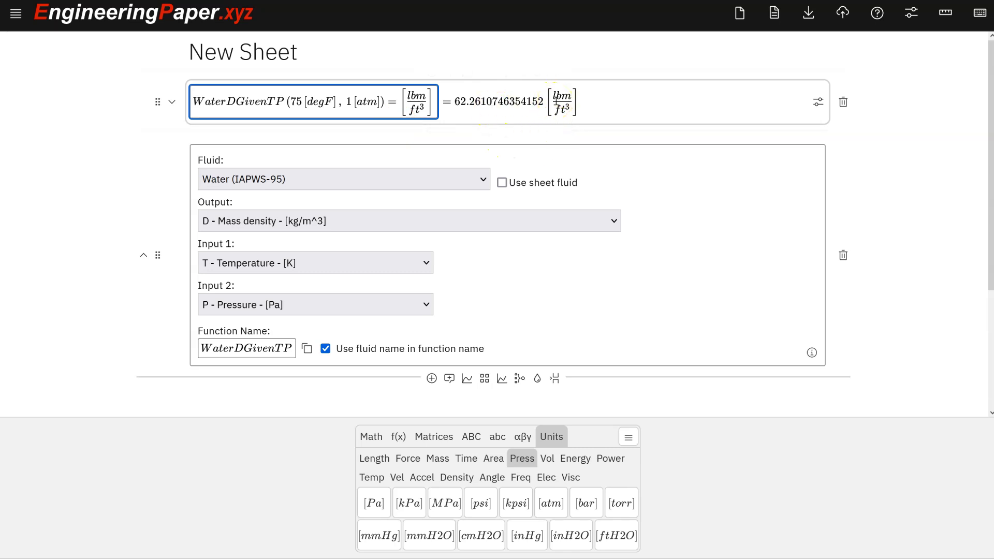
scroll(489, 216, down, 3)
scroll(490, 217, up, 3)
scroll(489, 217, down, 3)
scroll(489, 221, up, 2)
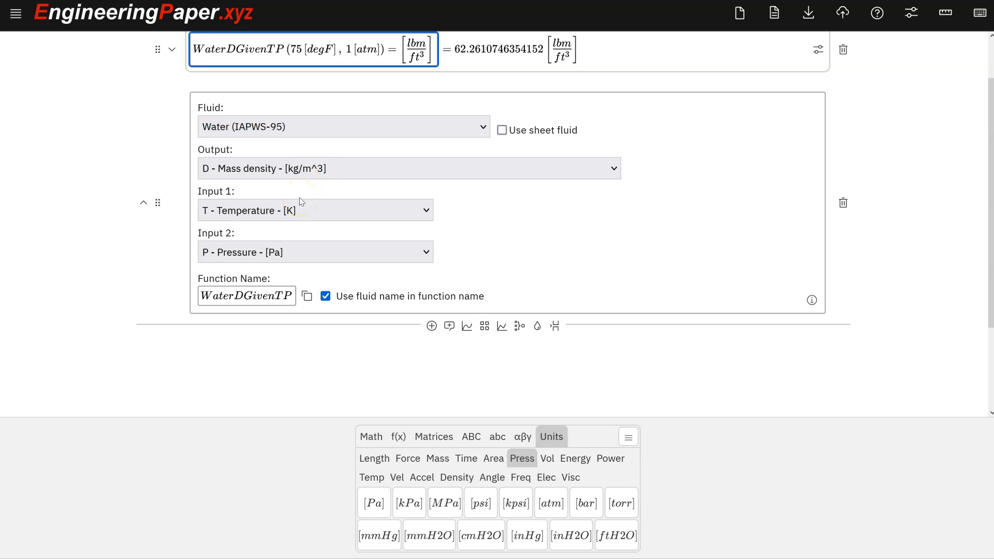
scroll(466, 245, down, 2)
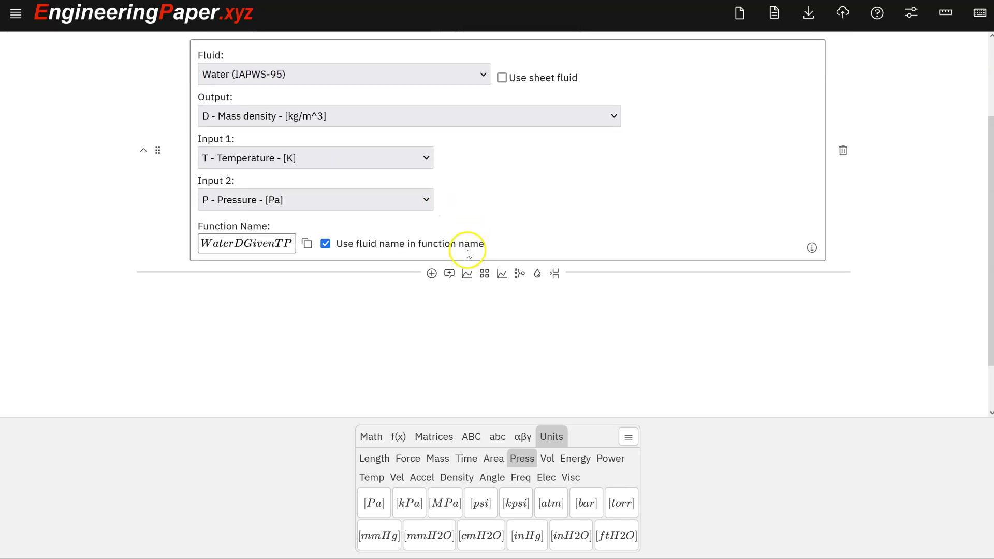
scroll(468, 245, down, 2)
scroll(467, 226, up, 4)
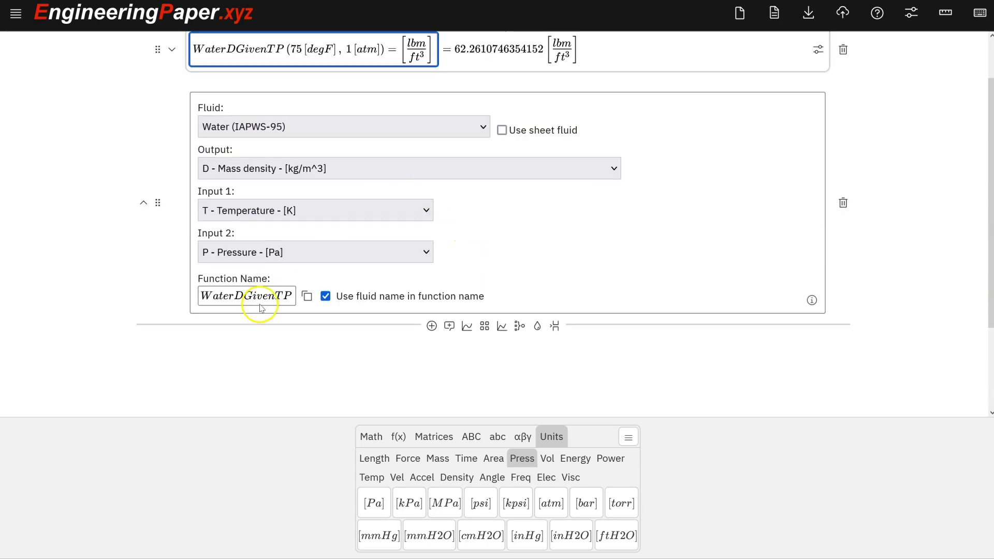
scroll(260, 299, up, 2)
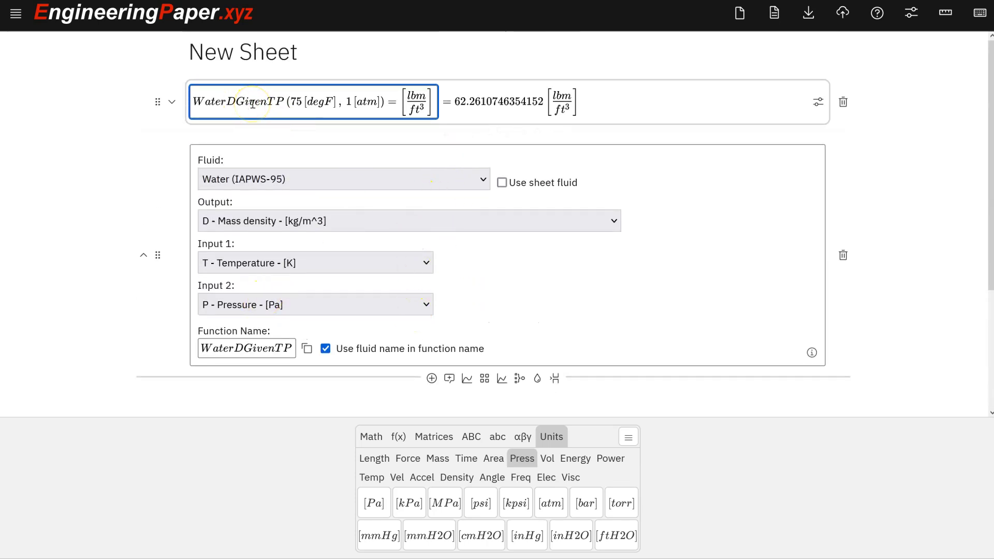
scroll(257, 109, down, 4)
scroll(253, 108, down, 1)
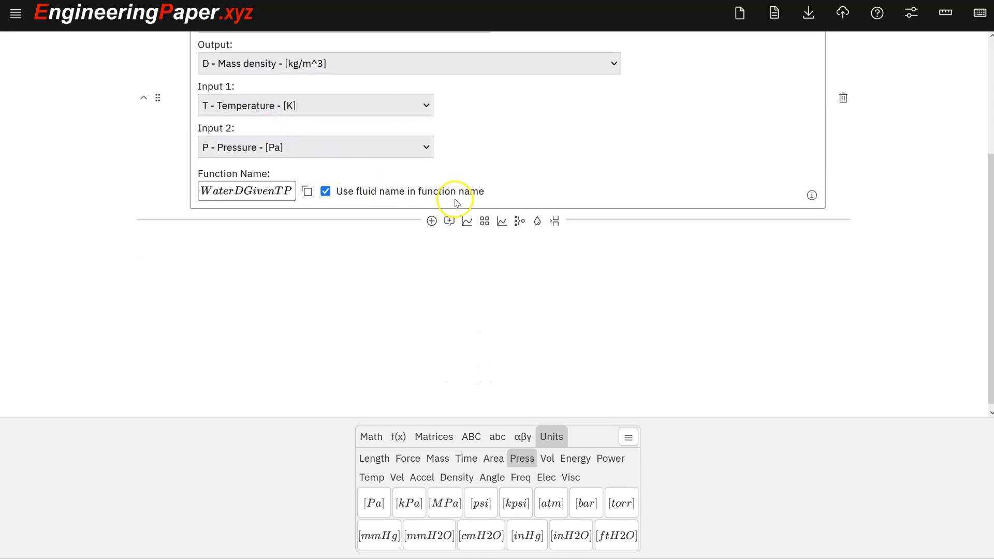
Add a water cell for mass specific enthalpy from molar vapor quality, copying WaterHGivenQP
click(537, 220)
scroll(388, 303, down, 3)
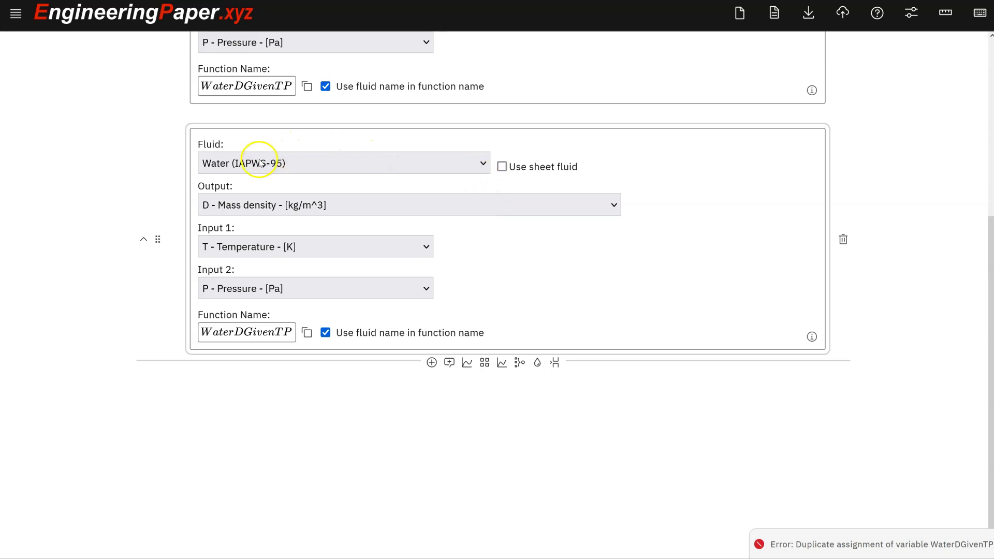
click(264, 205)
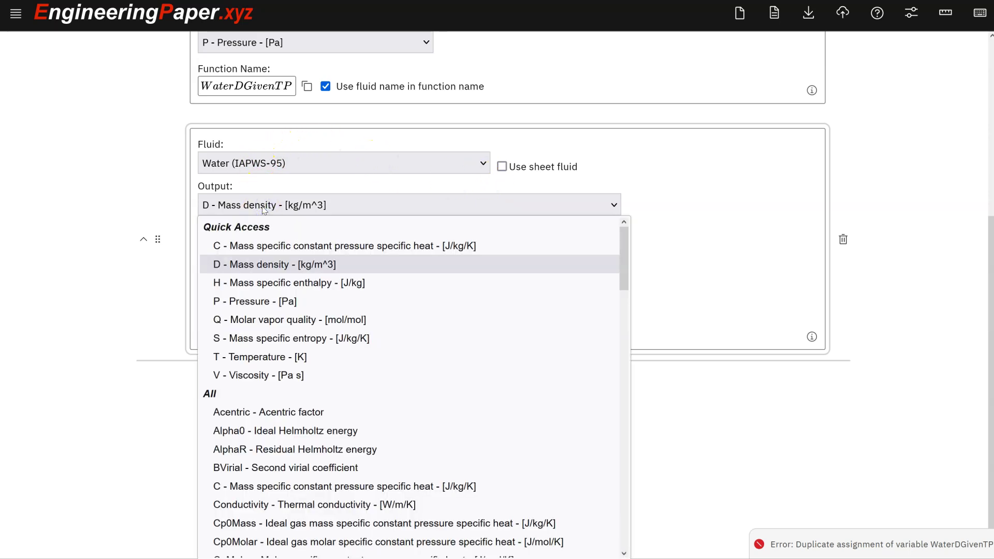
click(289, 283)
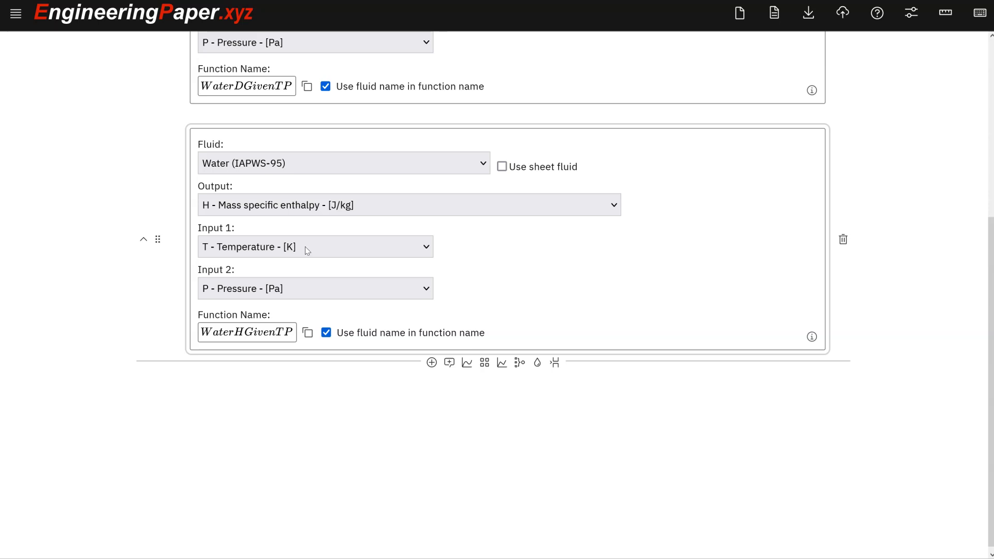
click(305, 246)
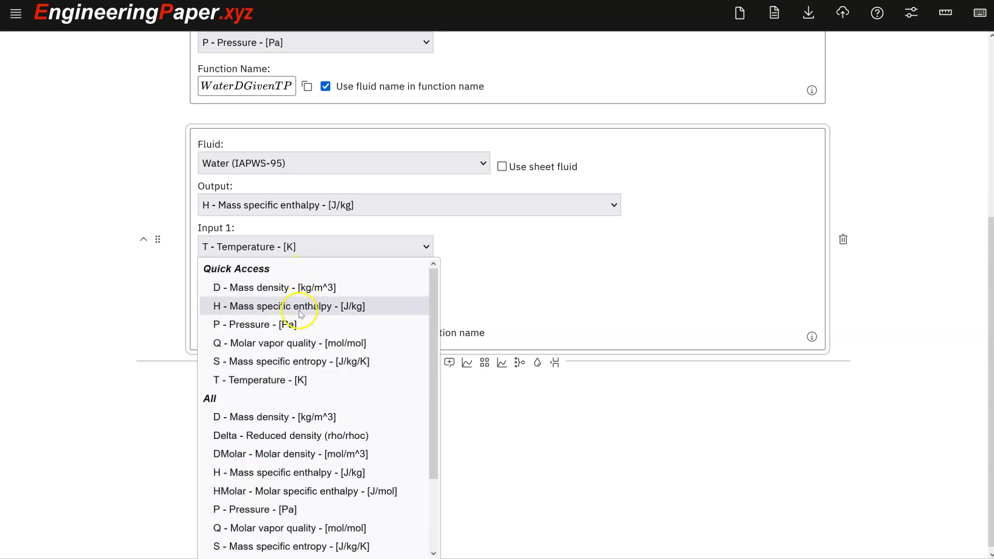
click(287, 343)
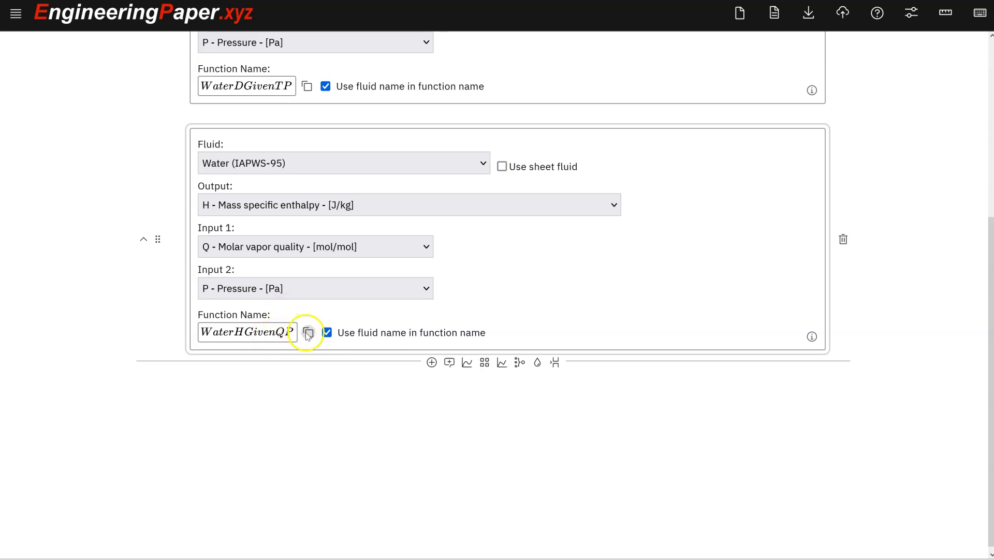
click(280, 332)
Paste WaterHGivenQP twice into a new math cell for the vapor-minus-liquid enthalpy difference
click(431, 363)
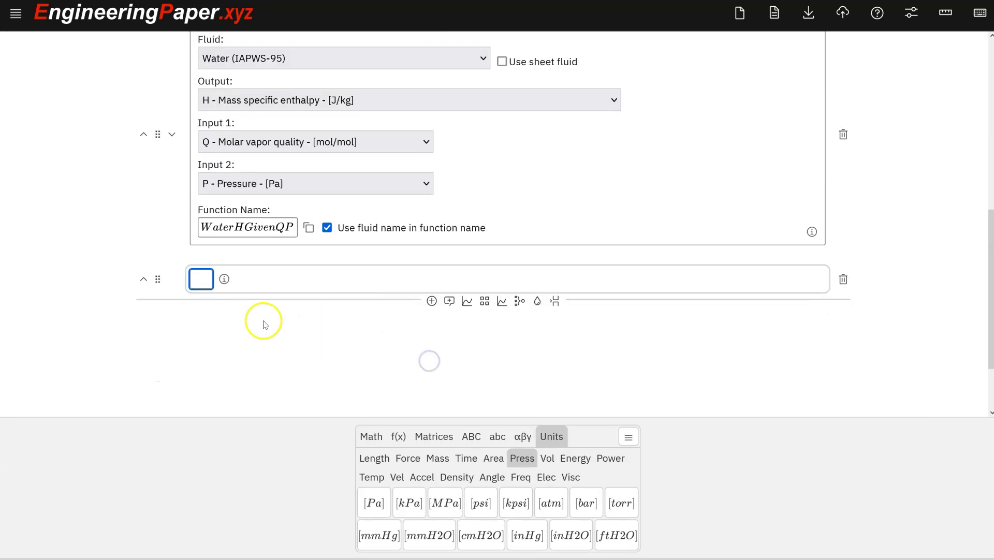
click(202, 279)
text(WaterHGivenQP)
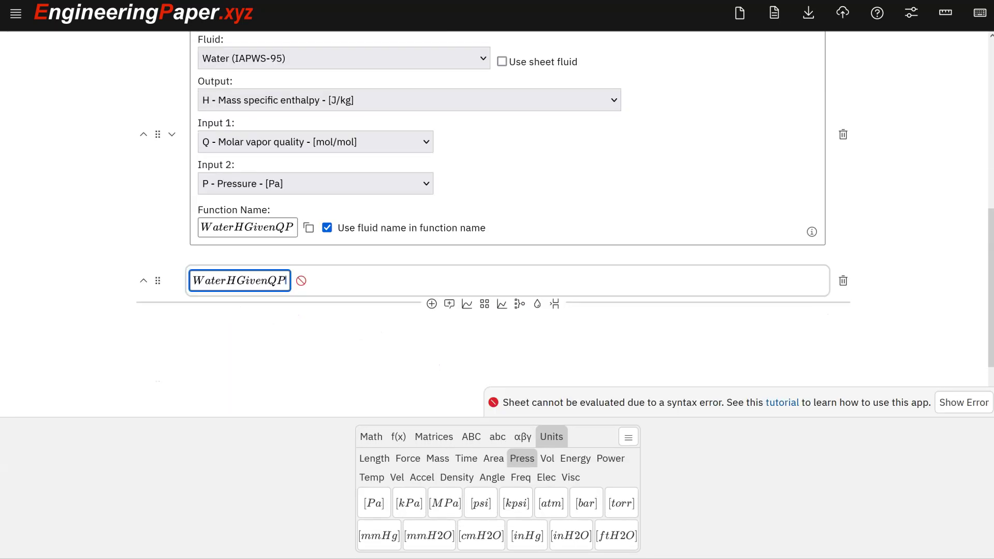
text(()
text(1)
text(,)
text(1[atm)
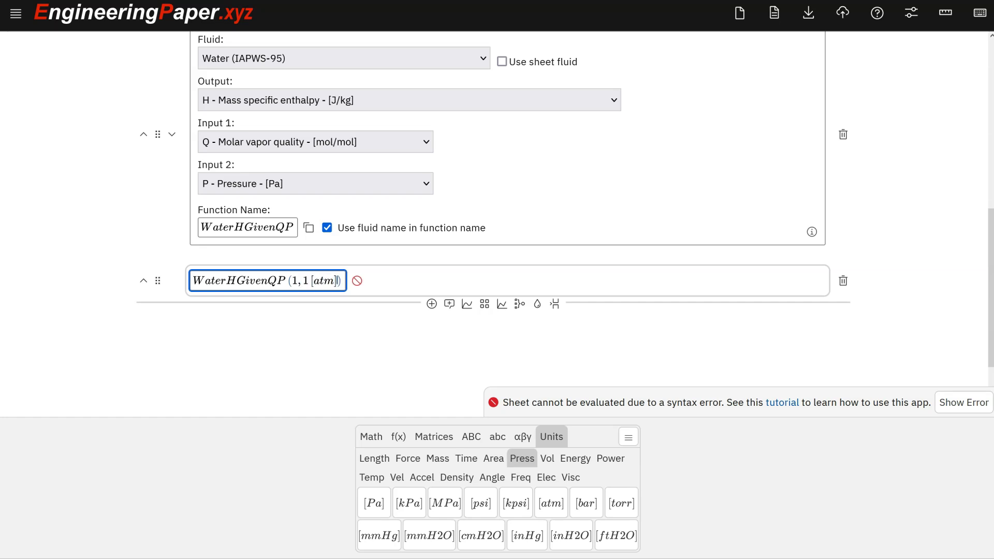
text(-)
text(WaterHGivenQP)
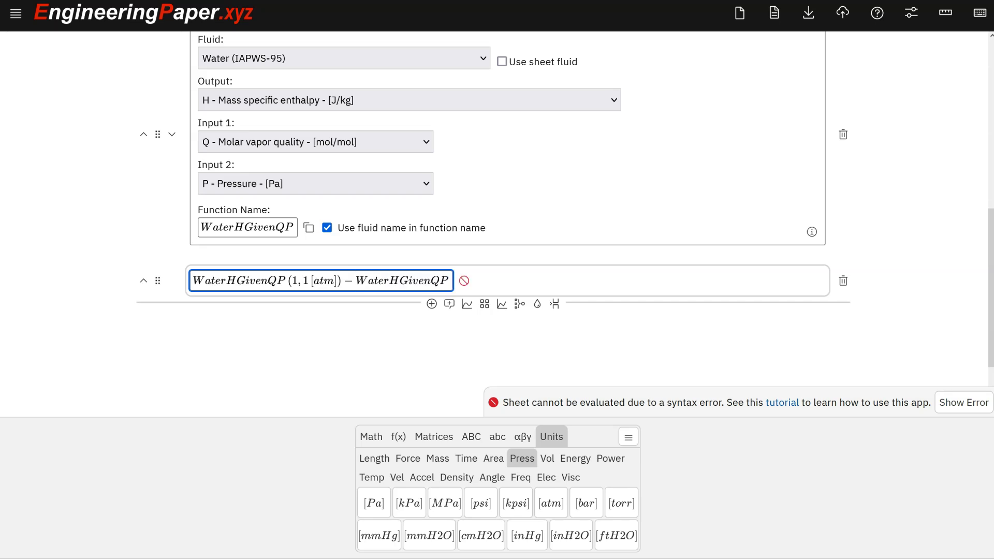
text((0,)
text( 1[atm]) )
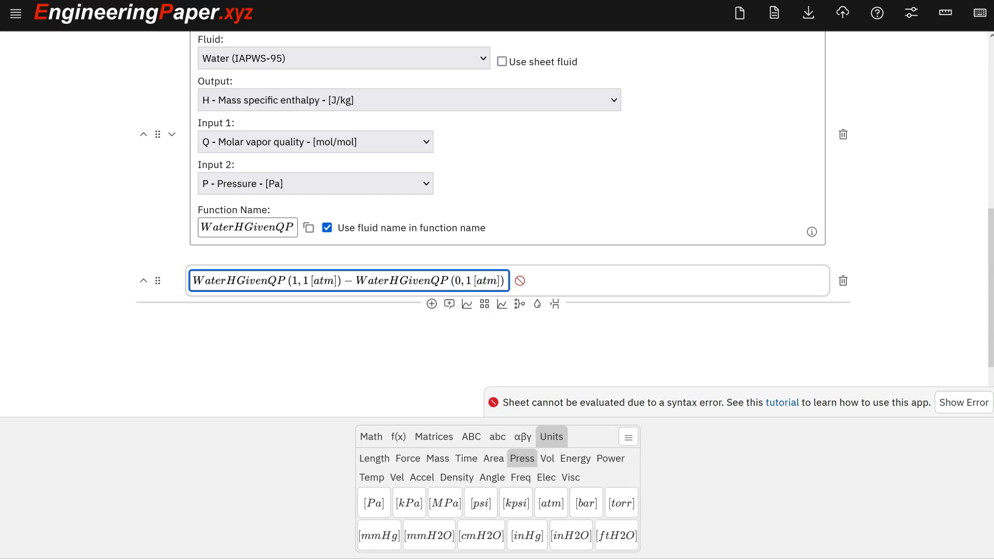
text(=)
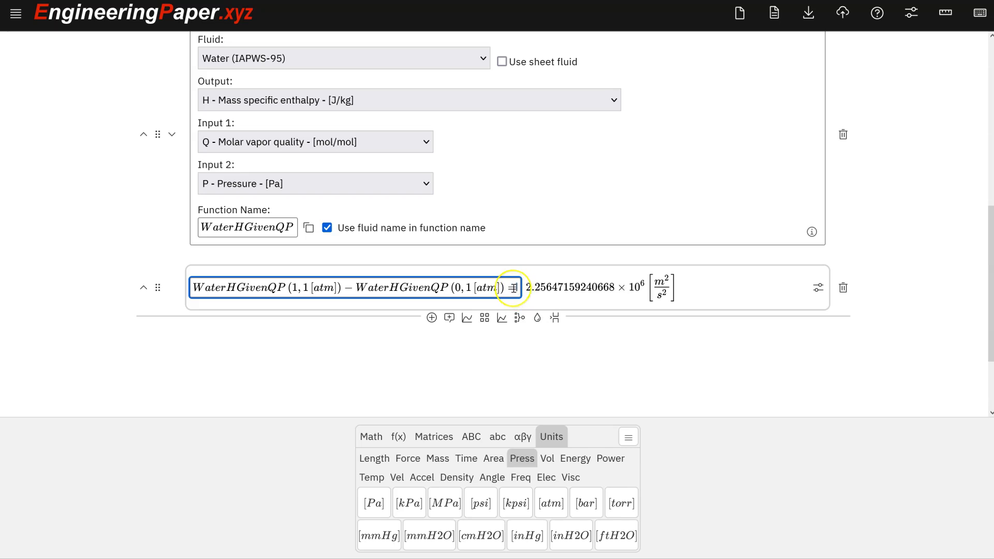
text([)
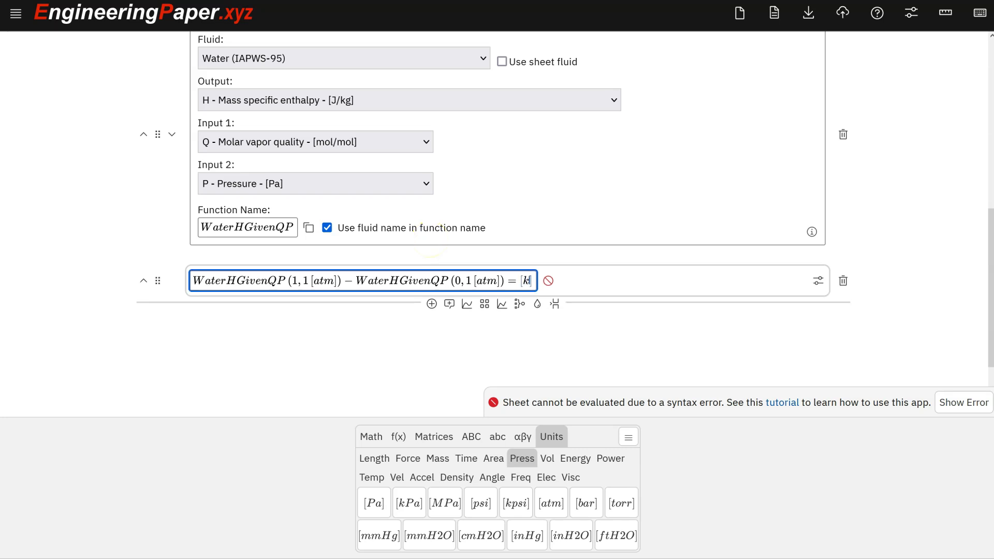
text(kJ/)
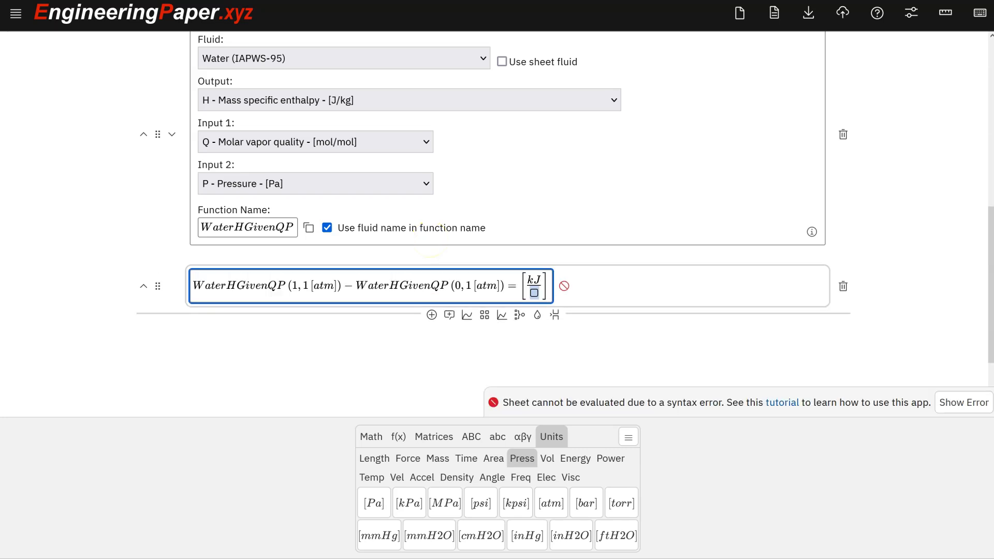
text(kg)
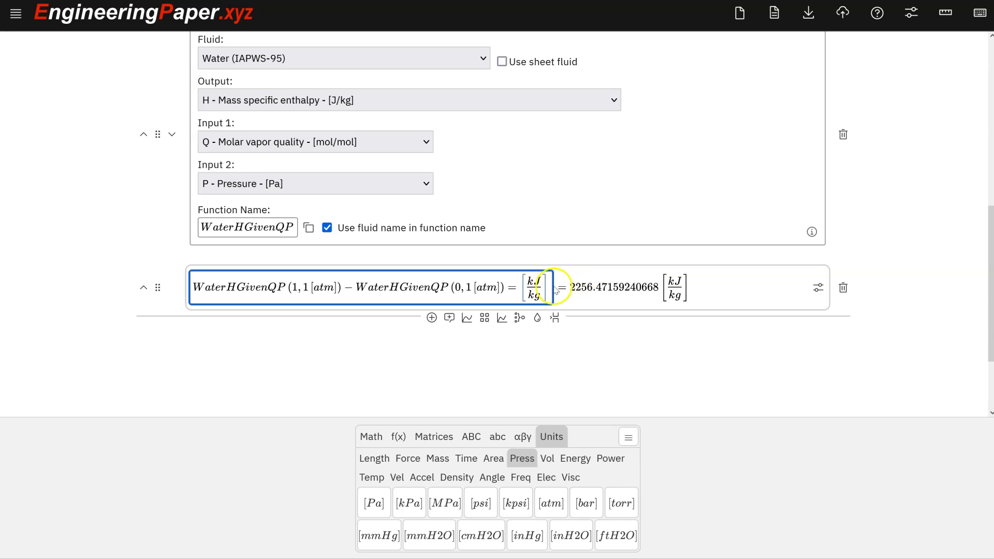
scroll(534, 289, down, 2)
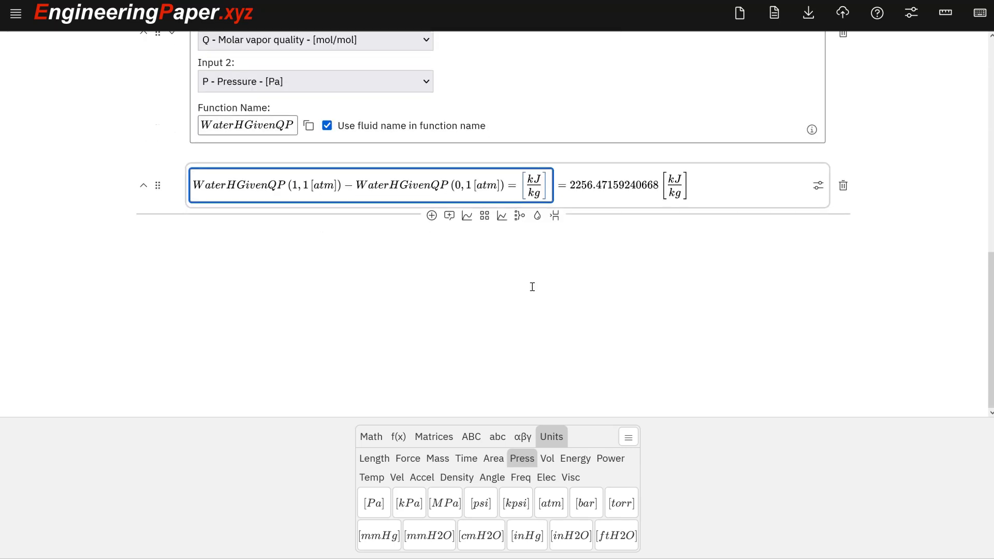
scroll(462, 238, up, 4)
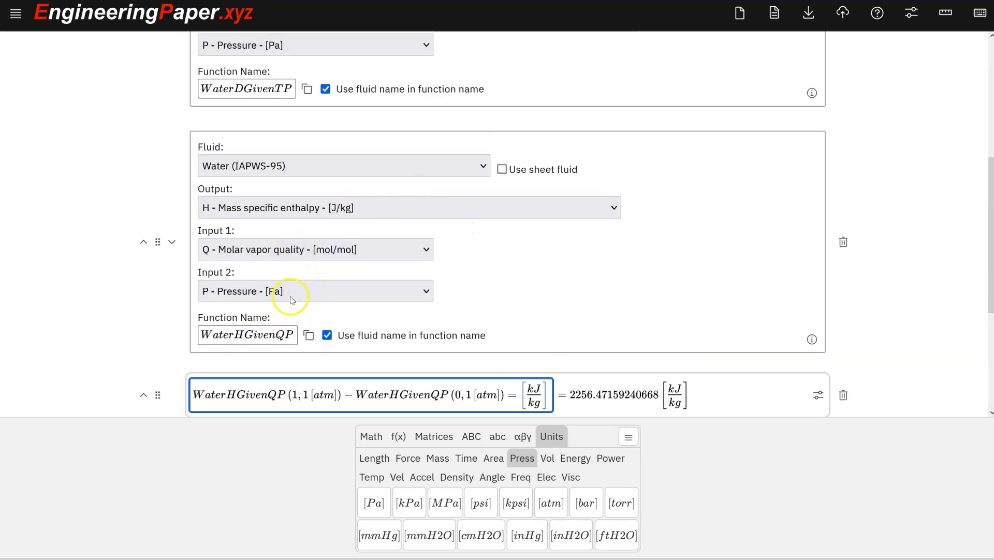
scroll(291, 302, down, 5)
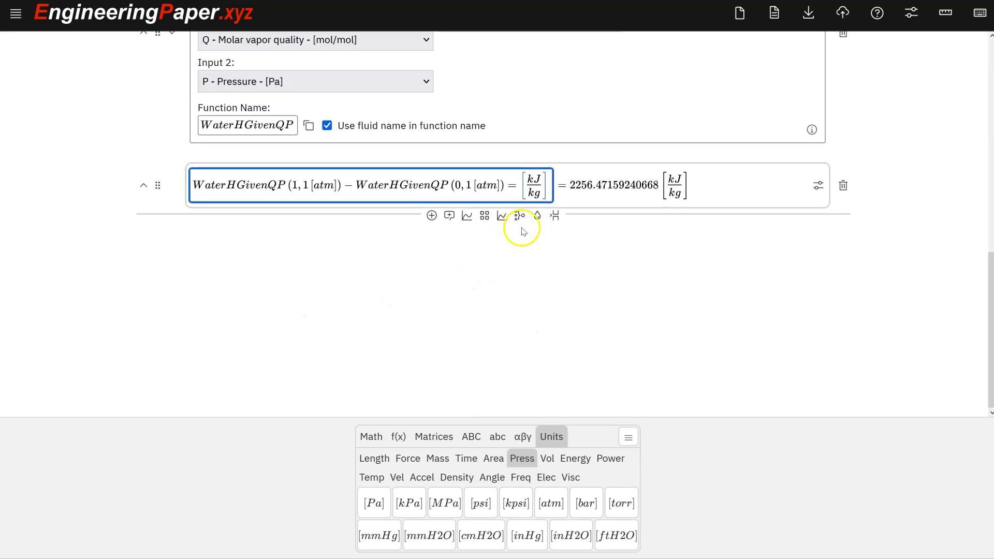
Insert a fluid cell with R32 as the fluid and molar mass as the output
click(537, 215)
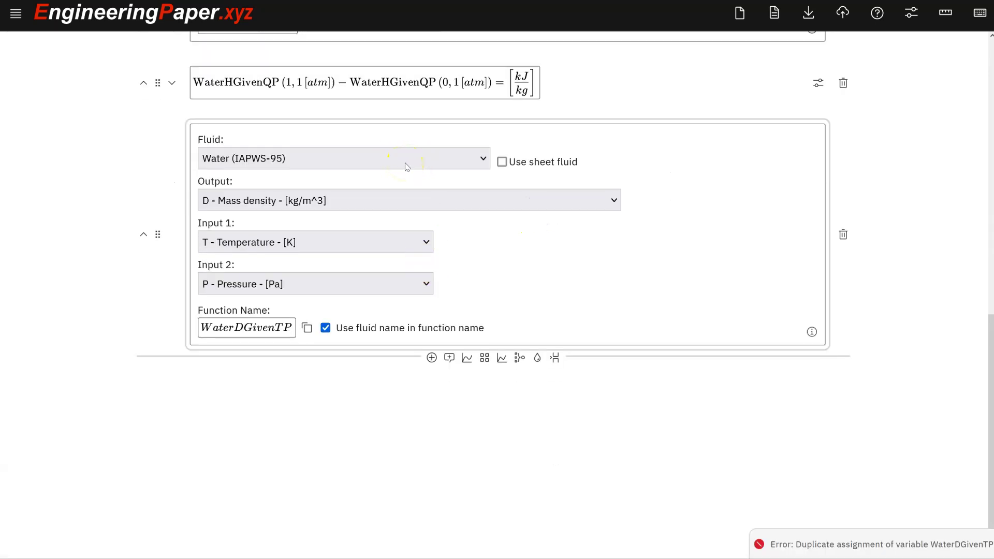
click(404, 161)
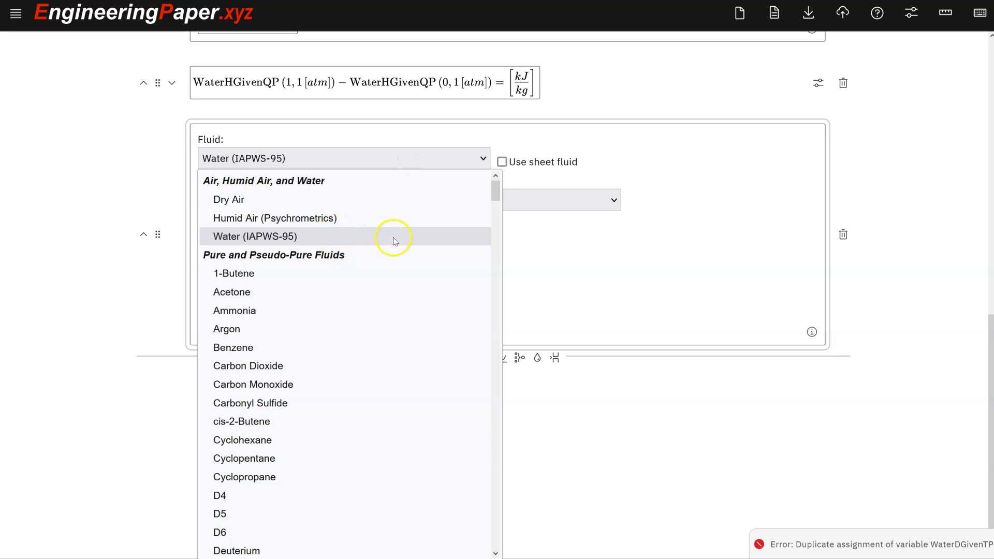
click(581, 275)
click(425, 161)
scroll(342, 292, down, 5)
scroll(342, 292, down, 5)
scroll(342, 293, down, 8)
scroll(341, 292, down, 5)
scroll(341, 292, down, 5)
scroll(342, 292, down, 3)
scroll(342, 293, down, 3)
scroll(343, 291, down, 3)
scroll(344, 291, down, 2)
click(287, 468)
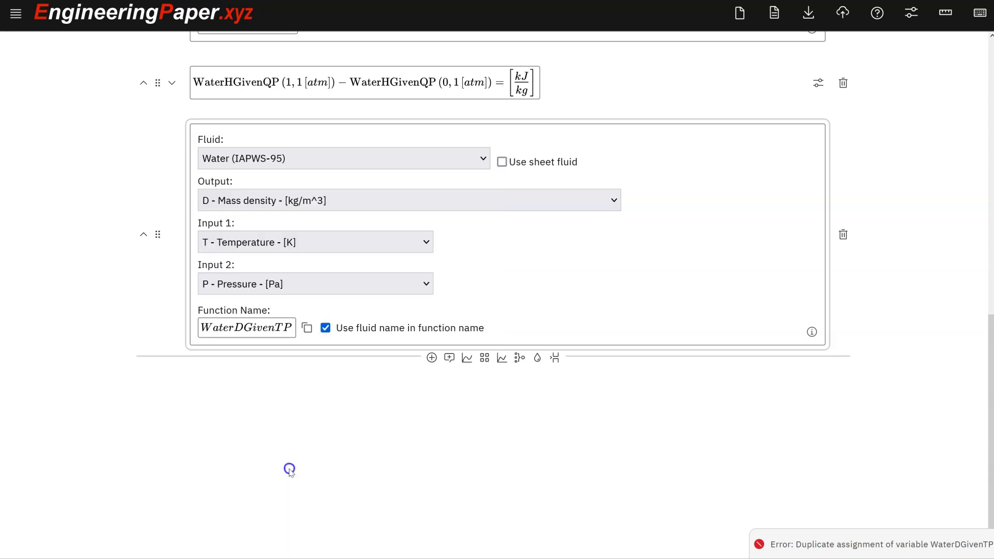
click(318, 201)
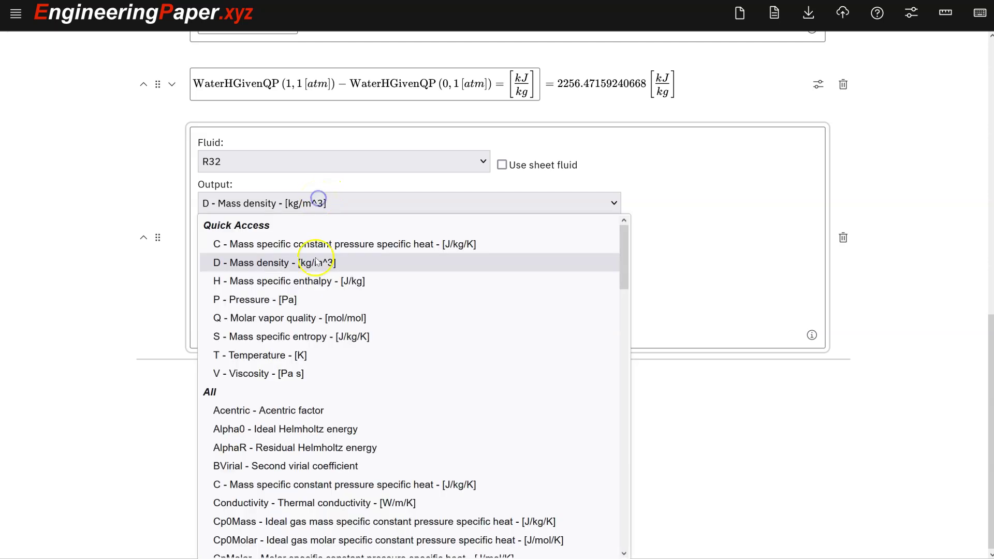
scroll(323, 268, down, 5)
scroll(325, 272, down, 5)
scroll(324, 272, down, 5)
scroll(325, 272, down, 5)
scroll(324, 271, down, 4)
scroll(320, 341, down, 3)
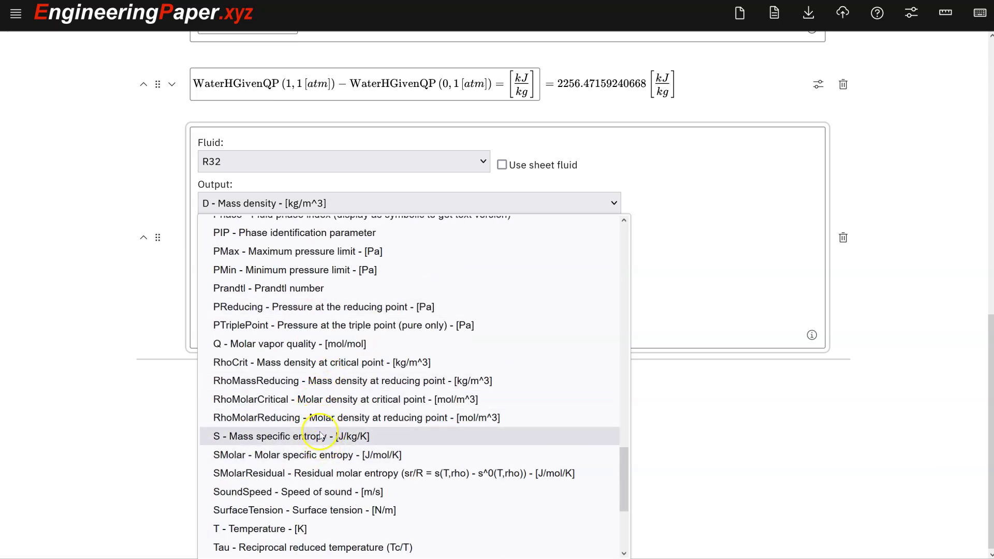
scroll(323, 444, up, 3)
scroll(318, 404, up, 3)
scroll(311, 378, up, 5)
scroll(311, 379, up, 5)
scroll(233, 354, down, 5)
scroll(241, 365, down, 5)
scroll(248, 381, down, 3)
scroll(257, 391, down, 2)
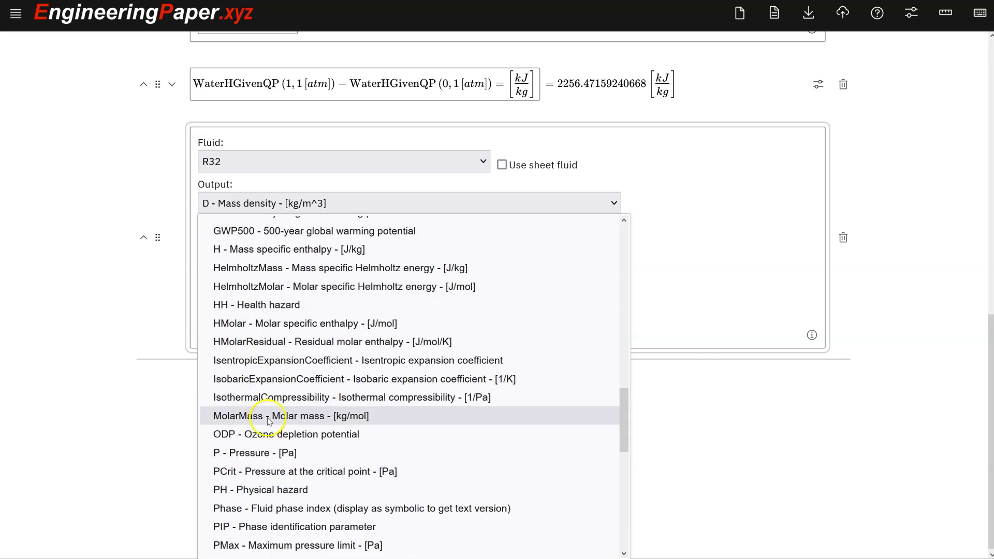
scroll(268, 419, down, 3)
scroll(268, 420, down, 2)
scroll(268, 419, down, 3)
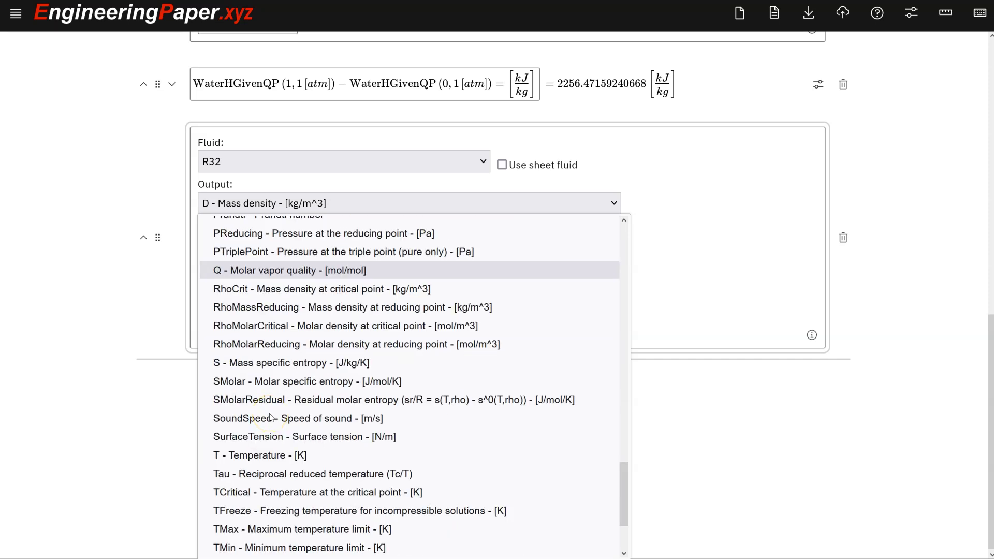
scroll(272, 417, up, 2)
scroll(271, 417, up, 3)
scroll(271, 416, up, 2)
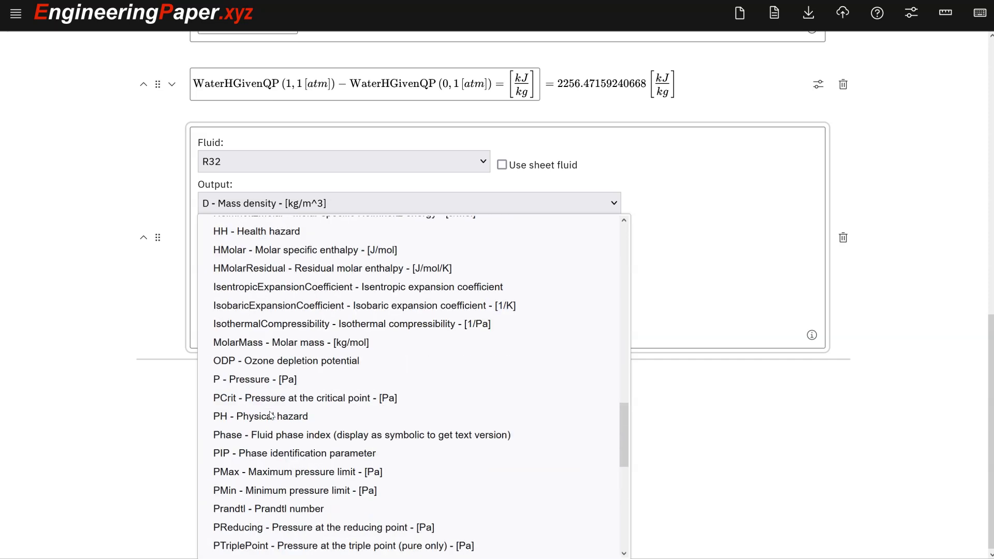
click(272, 341)
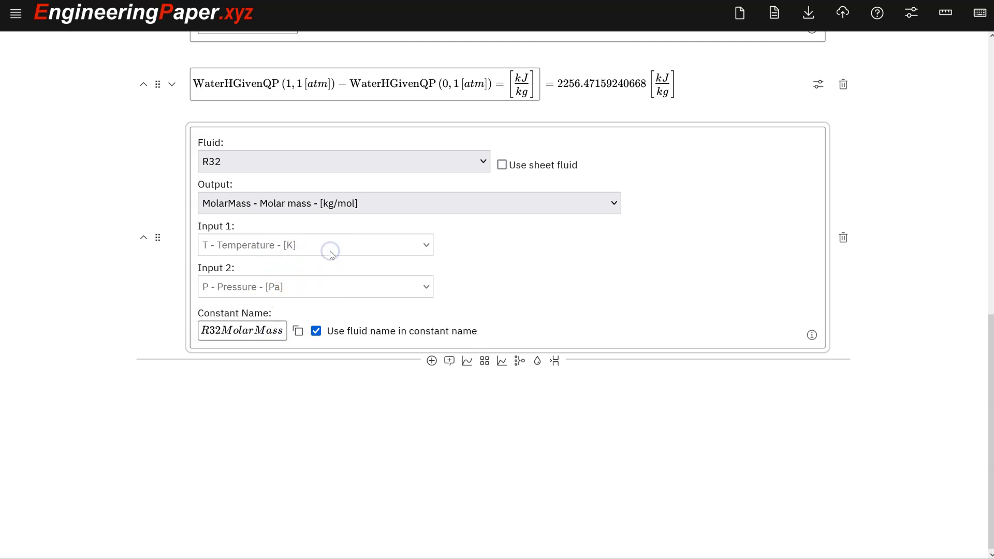
scroll(331, 249, down, 1)
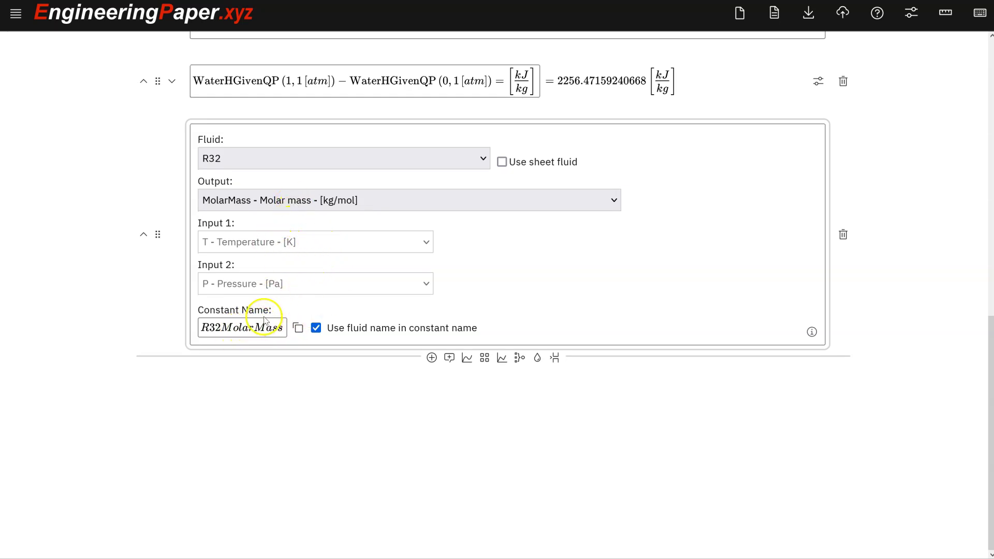
scroll(267, 311, up, 3)
scroll(266, 312, up, 1)
scroll(246, 256, down, 2)
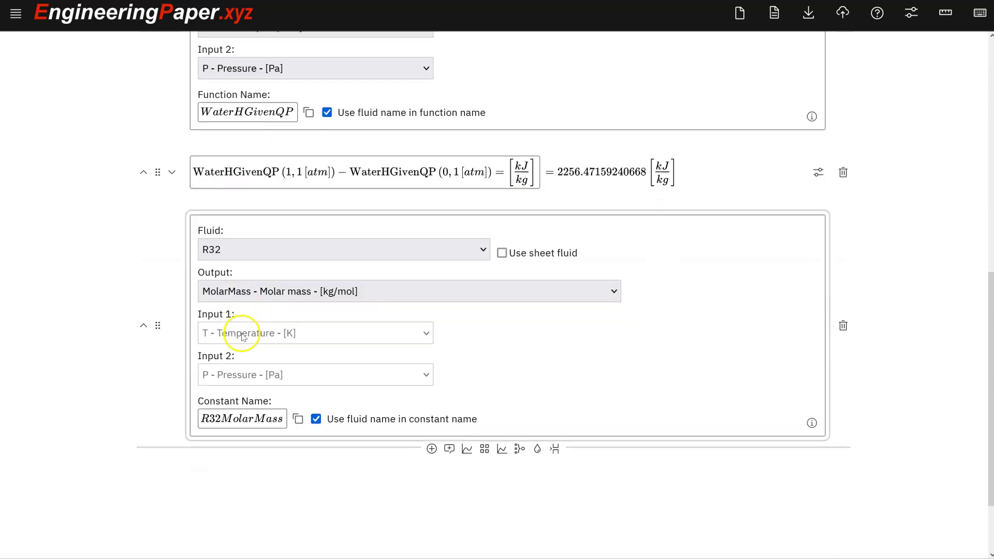
scroll(241, 311, down, 1)
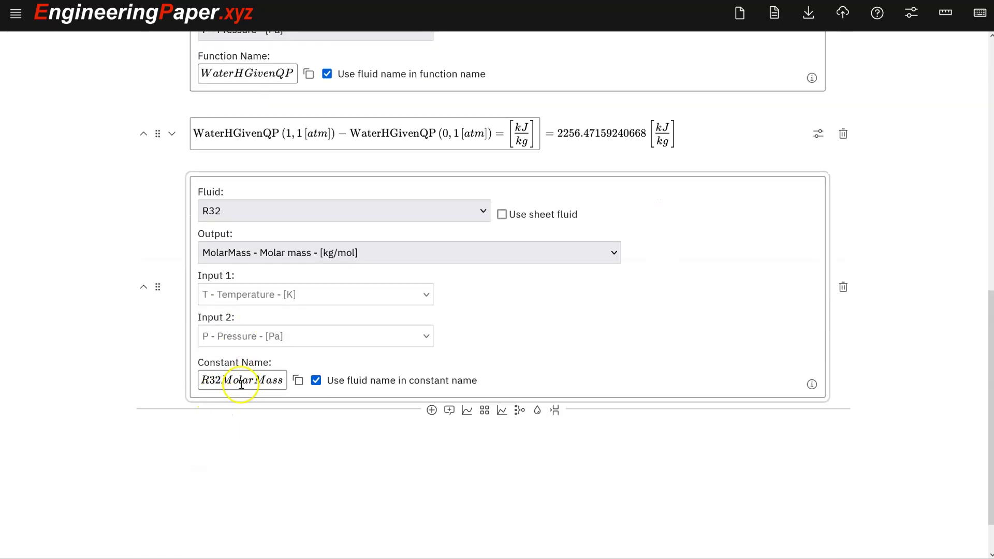
Copy R32MolarMass and paste it into a new math cell for the g/mol query
click(241, 381)
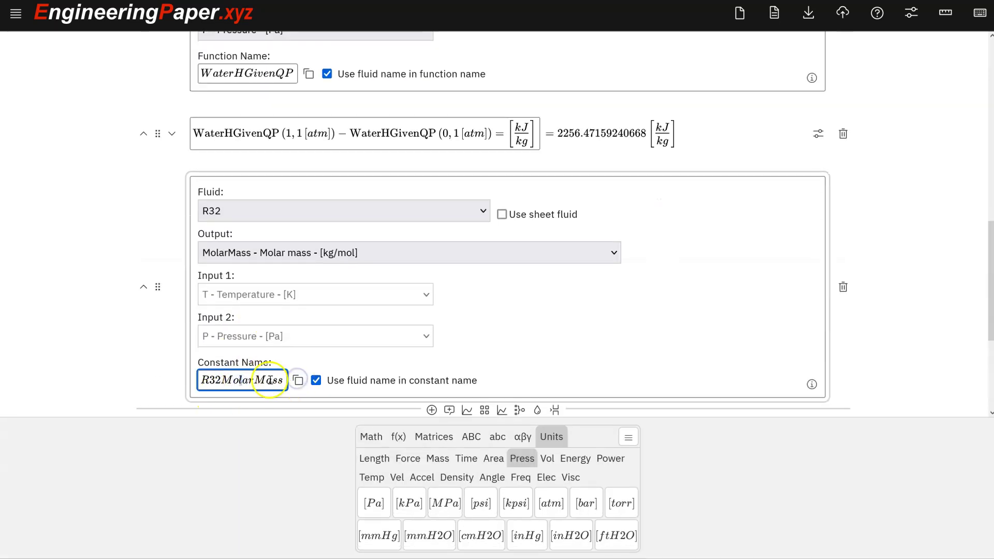
scroll(334, 326, down, 2)
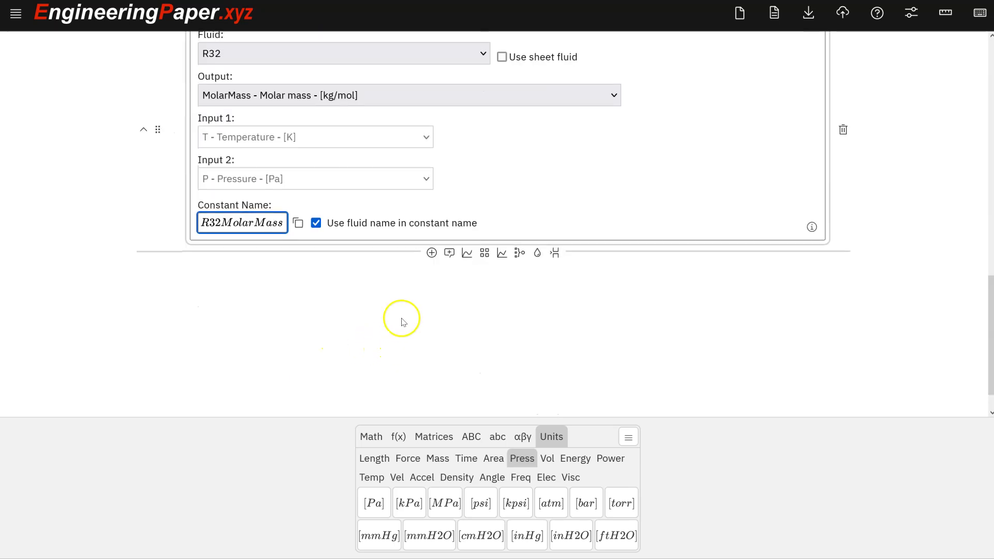
click(432, 252)
click(221, 276)
text(R32MolarMass)
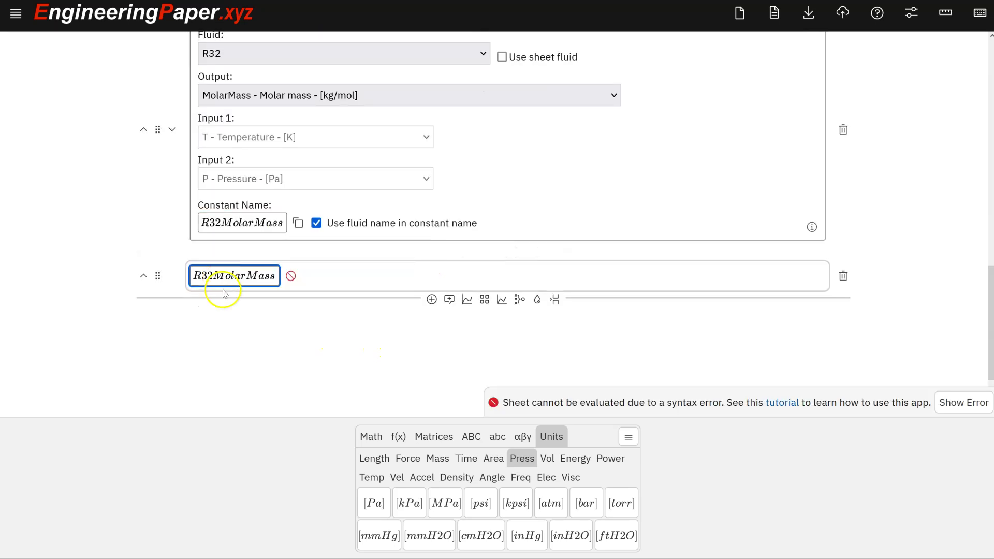
text( =)
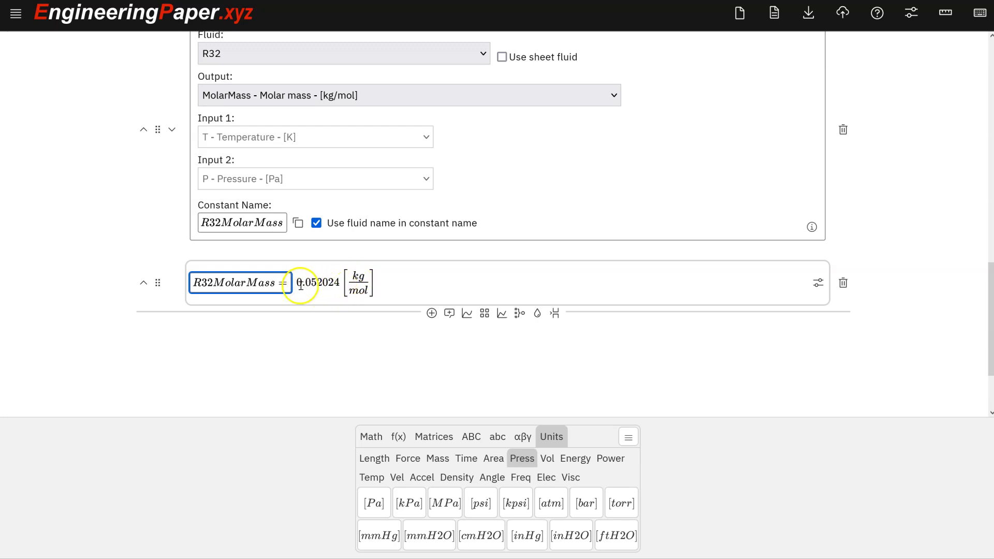
text( [g)
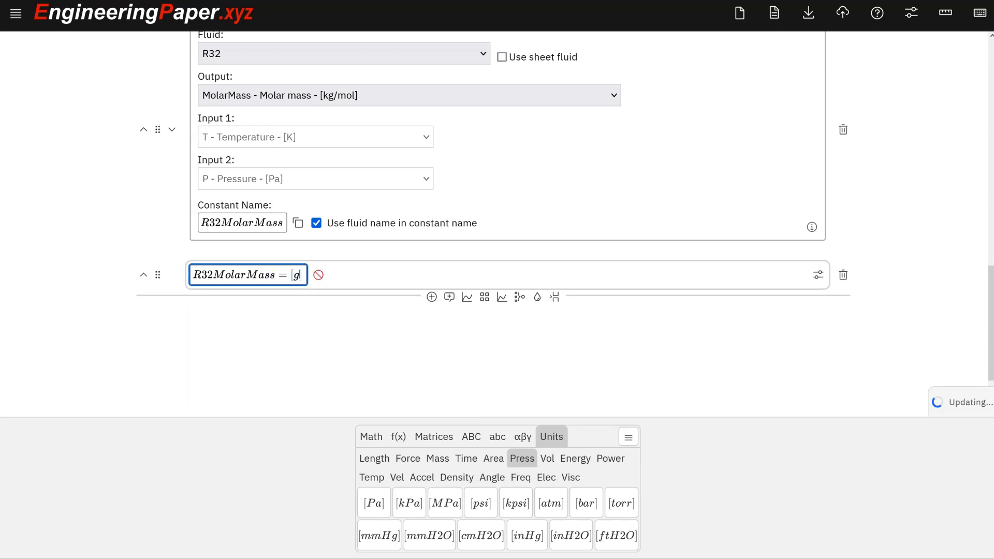
text(/mol])
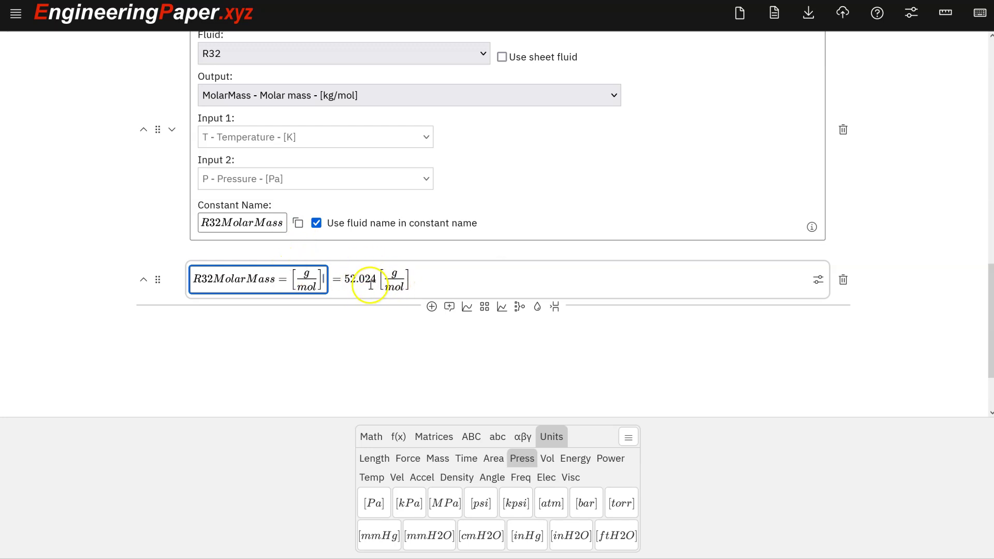
scroll(370, 286, up, 1)
scroll(366, 292, down, 1)
scroll(386, 283, down, 1)
scroll(386, 283, up, 1)
scroll(312, 225, up, 1)
scroll(311, 225, up, 1)
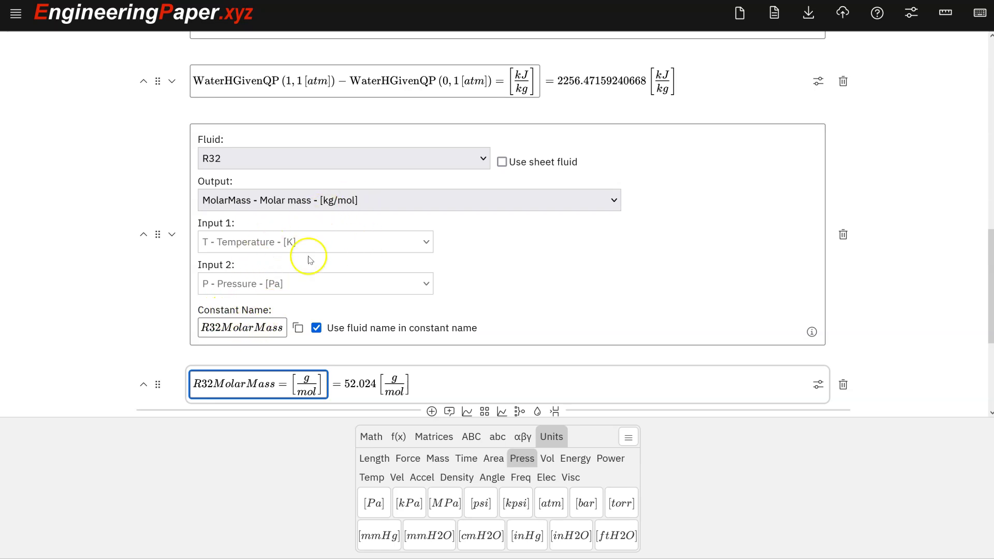
scroll(336, 251, up, 2)
scroll(336, 251, down, 2)
scroll(336, 251, down, 3)
scroll(336, 251, down, 2)
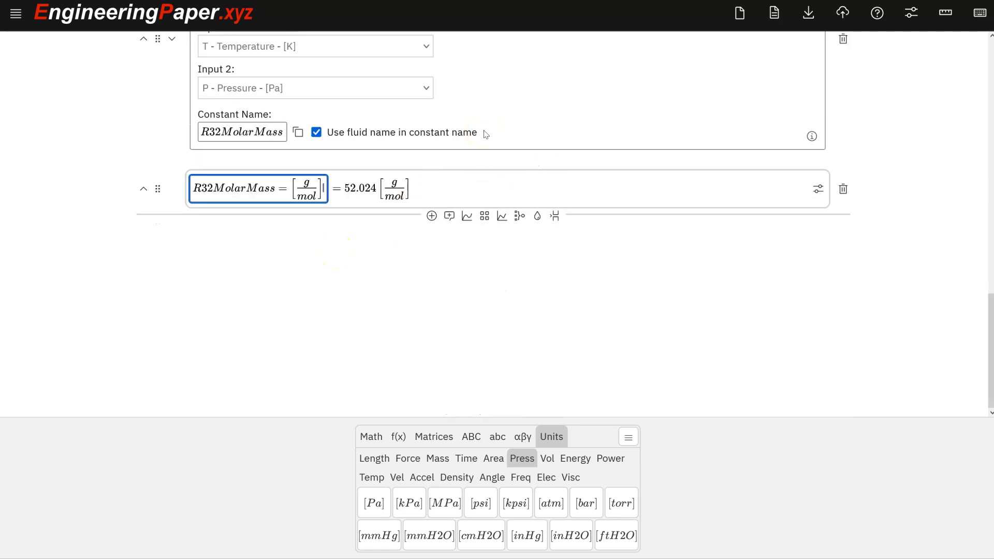
Insert a fluid cell set to Humid Air (Psychrometrics)
click(536, 215)
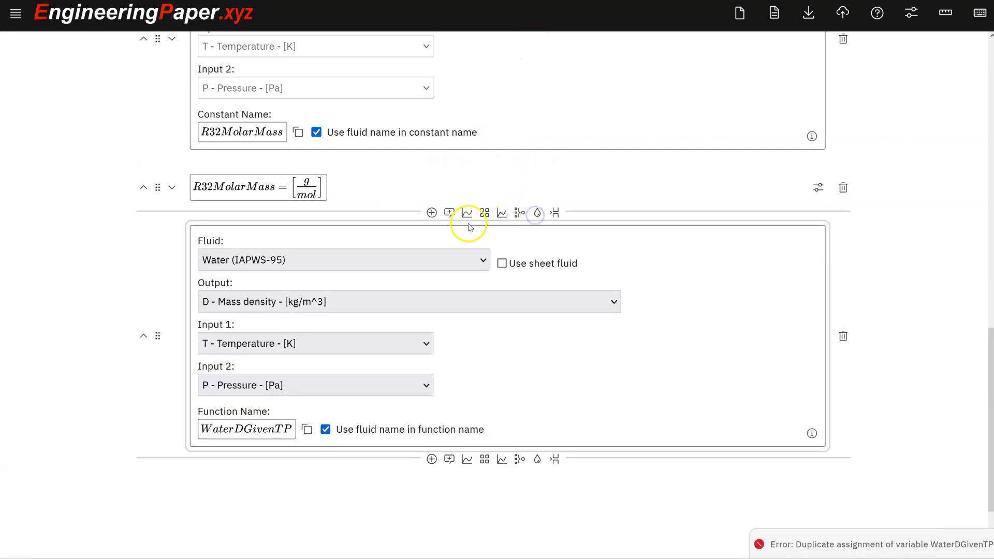
click(432, 160)
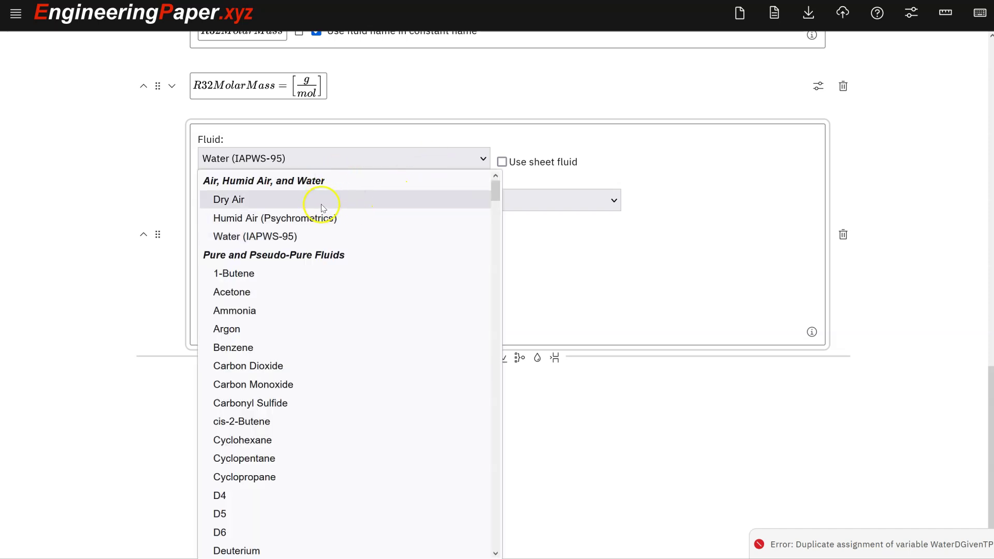
click(344, 217)
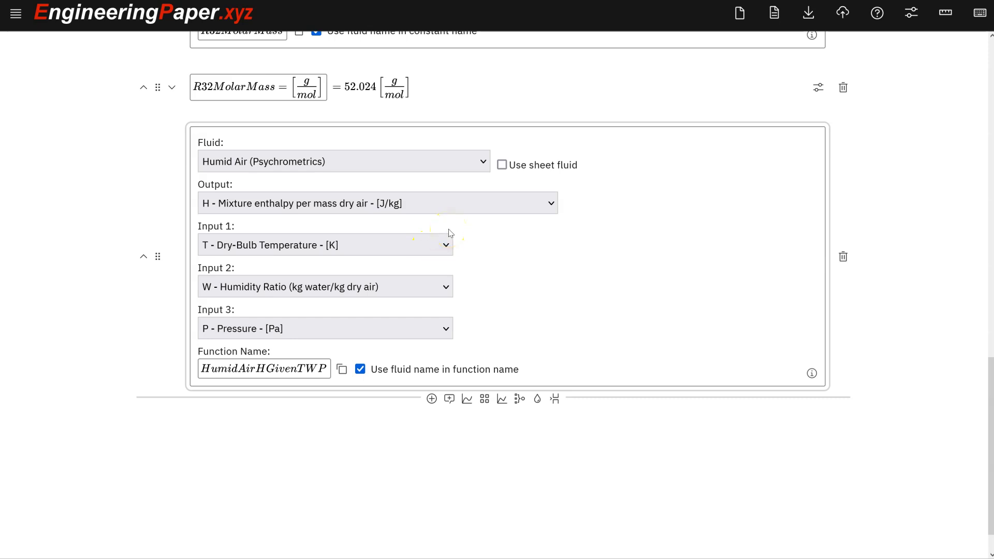
Set output to dew-point temperature and second input to relative humidity, then copy the name
click(335, 202)
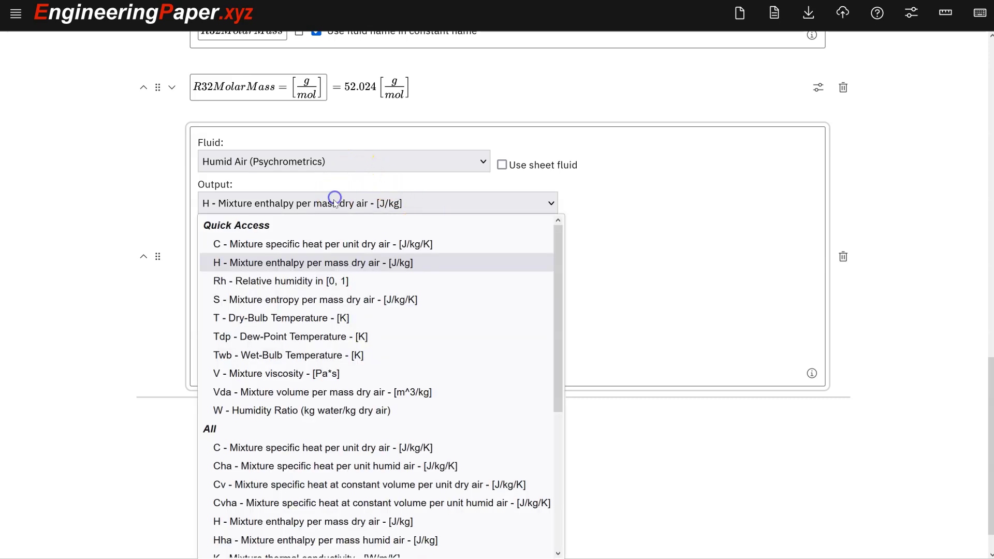
click(290, 336)
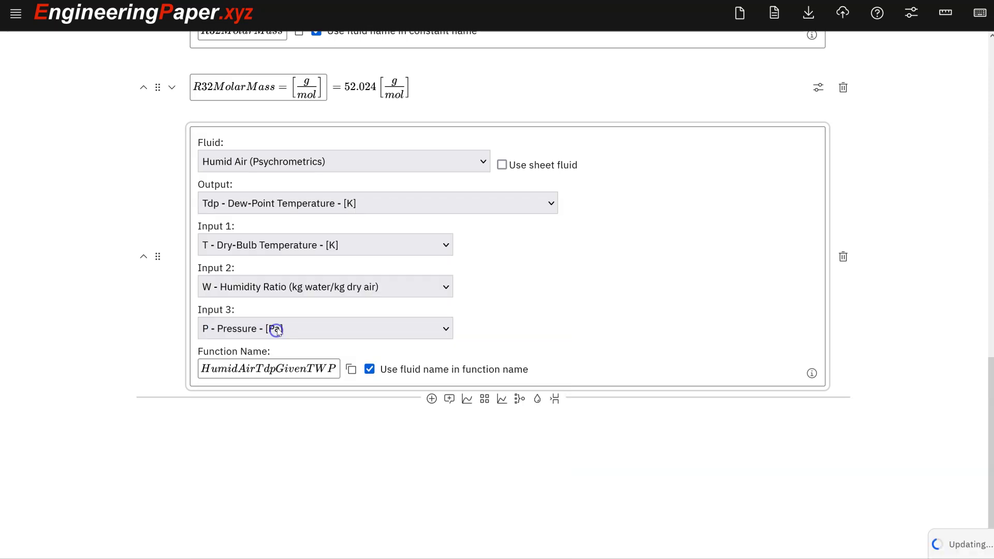
click(290, 285)
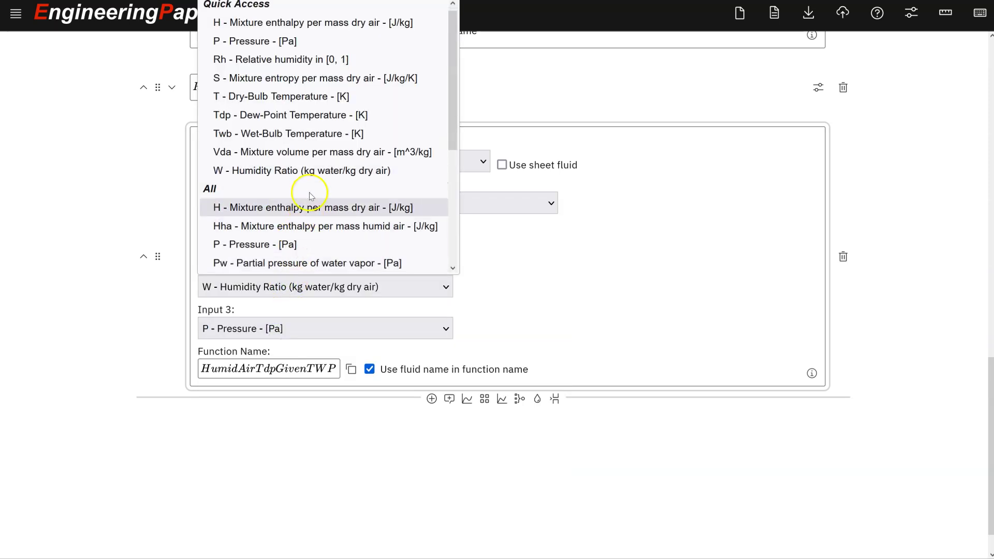
click(318, 65)
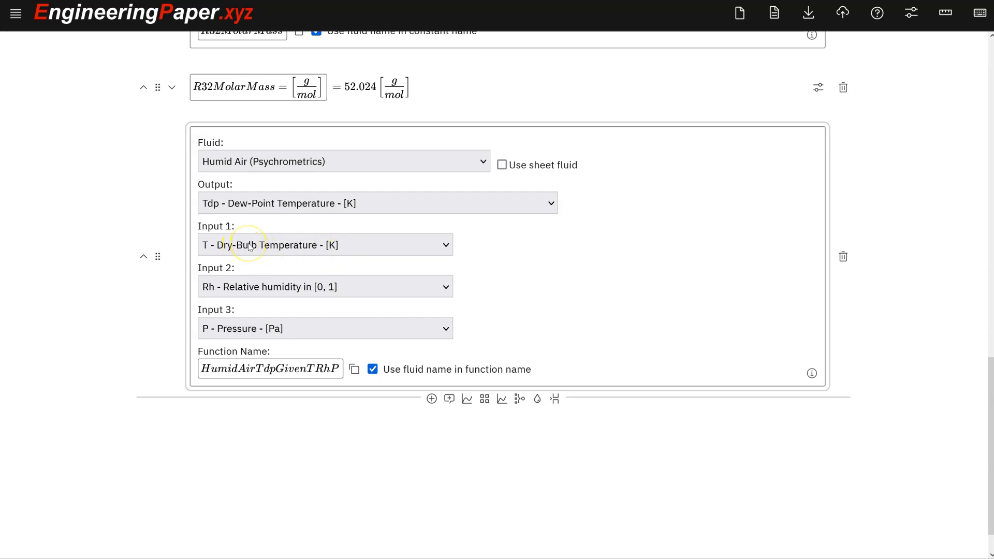
click(334, 369)
scroll(342, 357, down, 3)
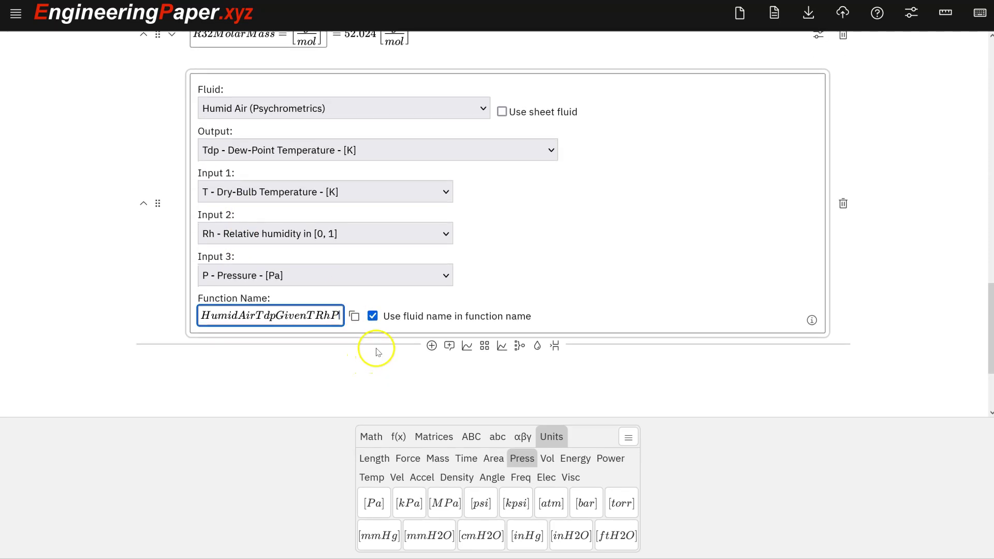
Paste HumidAirTdpGivenTRhP into a new math cell and correct the defF typo to degF
click(431, 294)
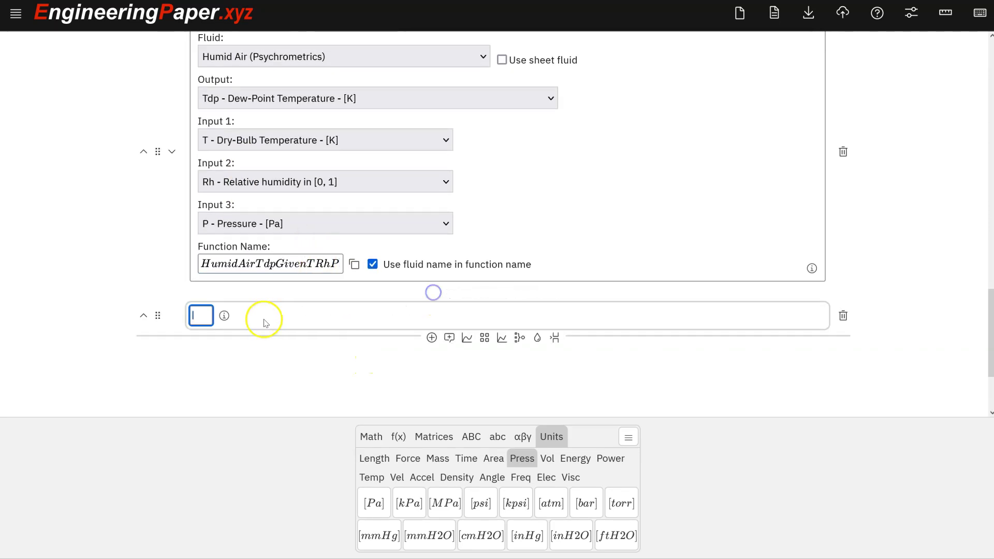
text(HumidAirTdpGivenTRhP)
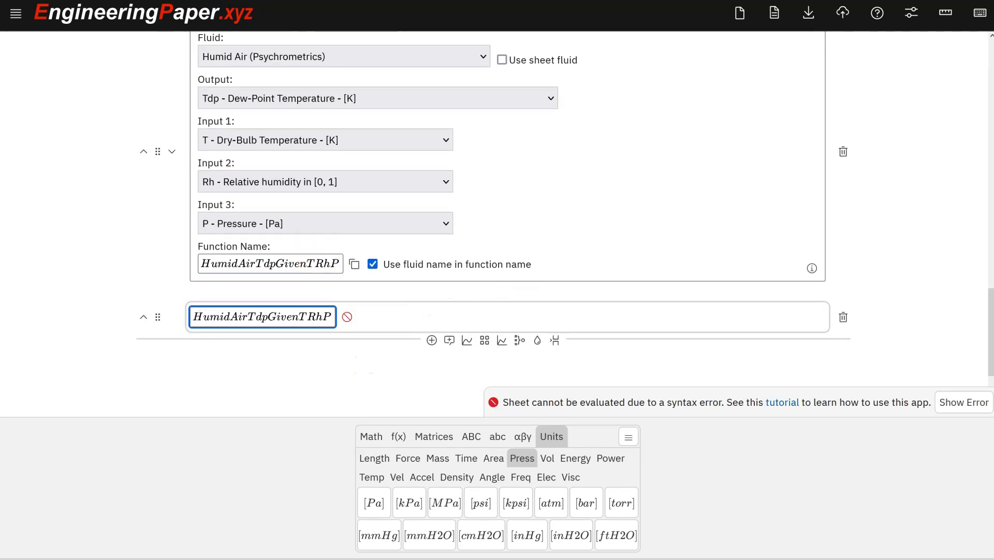
text(()
text(75 [def)
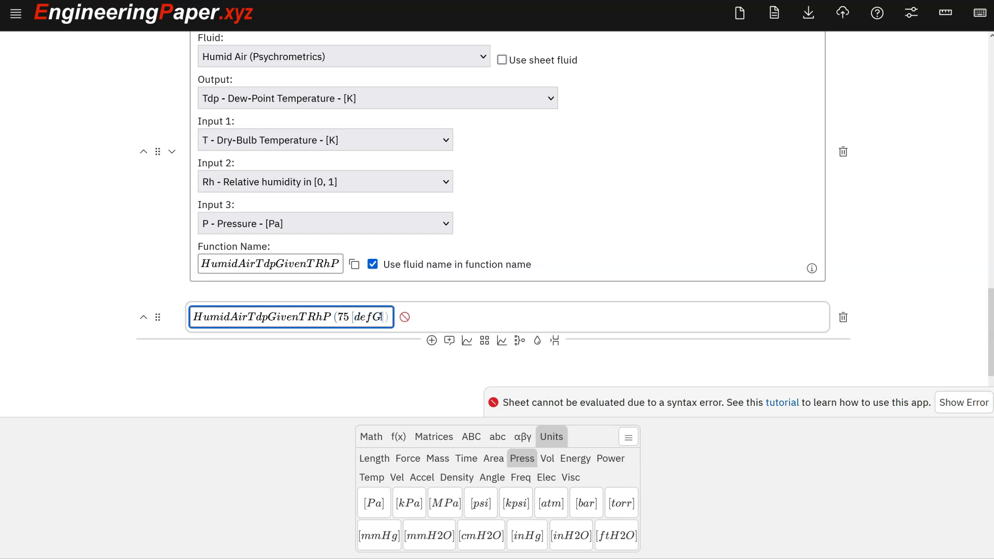
text(F])
text(, .)
text(55)
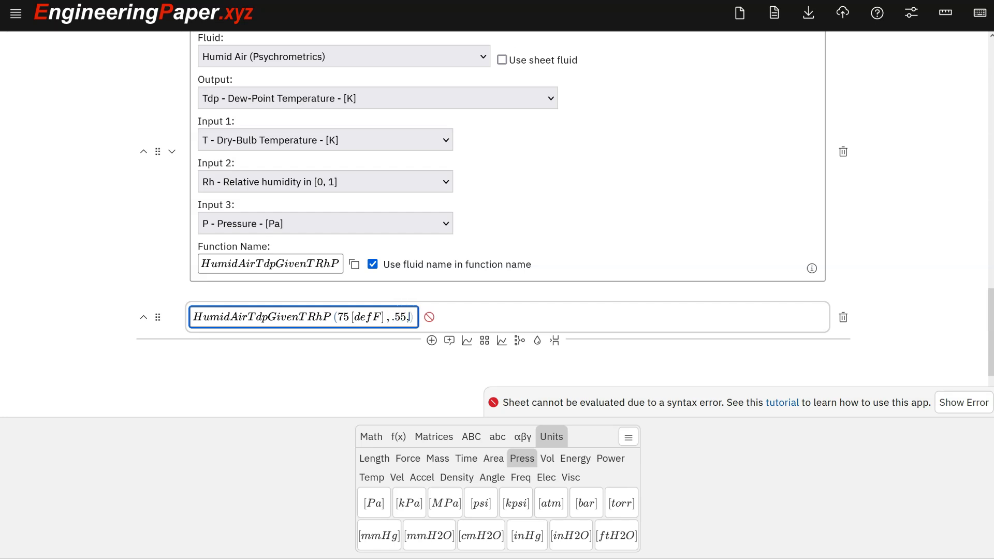
text(, 1 )
text([atm]) )
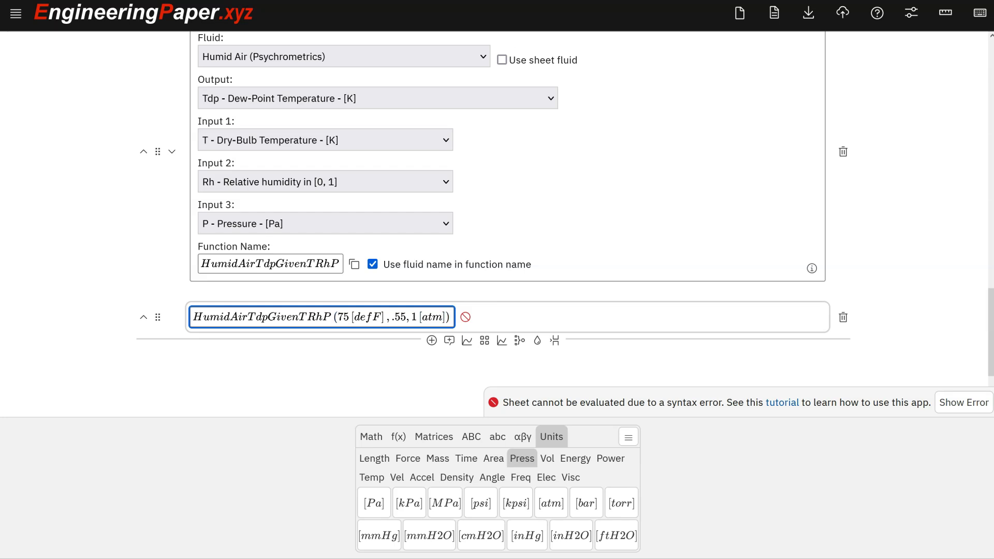
text(=)
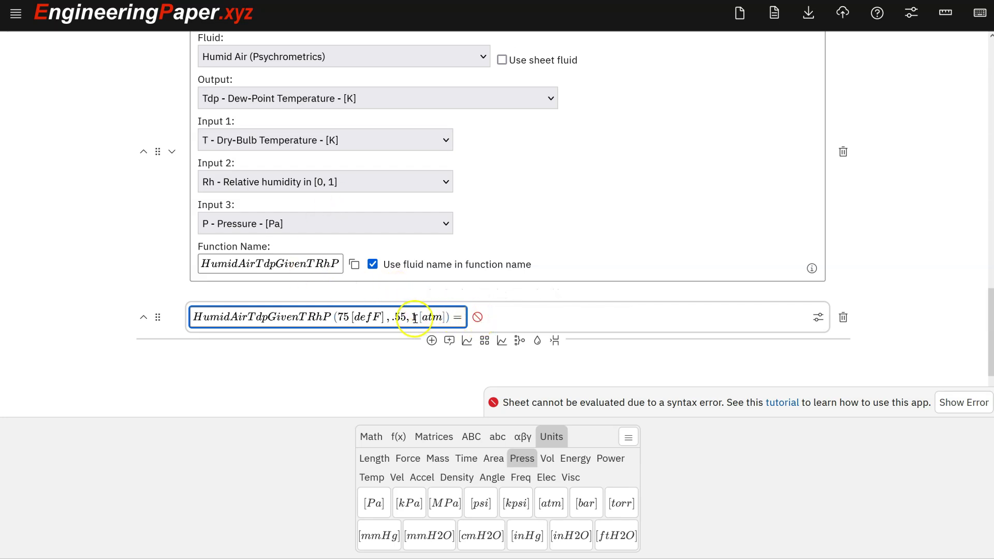
click(366, 317)
key(BackSpace)
text(g)
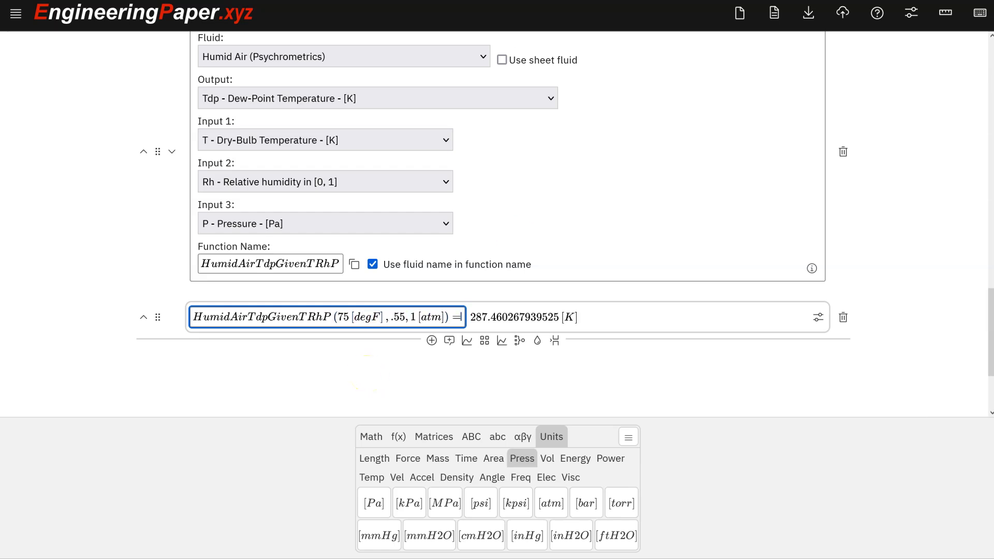
Set degF as the default temperature unit in Sheet Settings and confirm
click(912, 12)
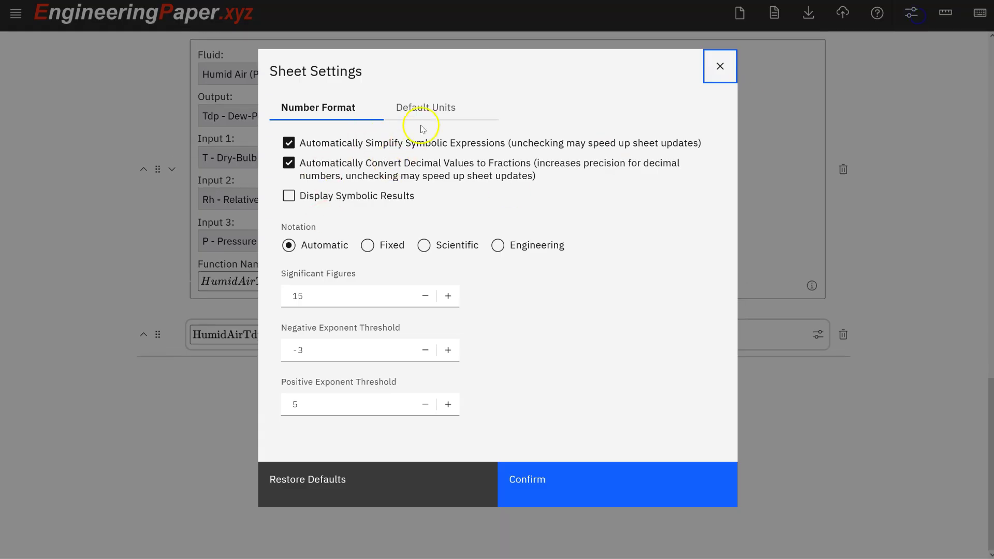
click(425, 107)
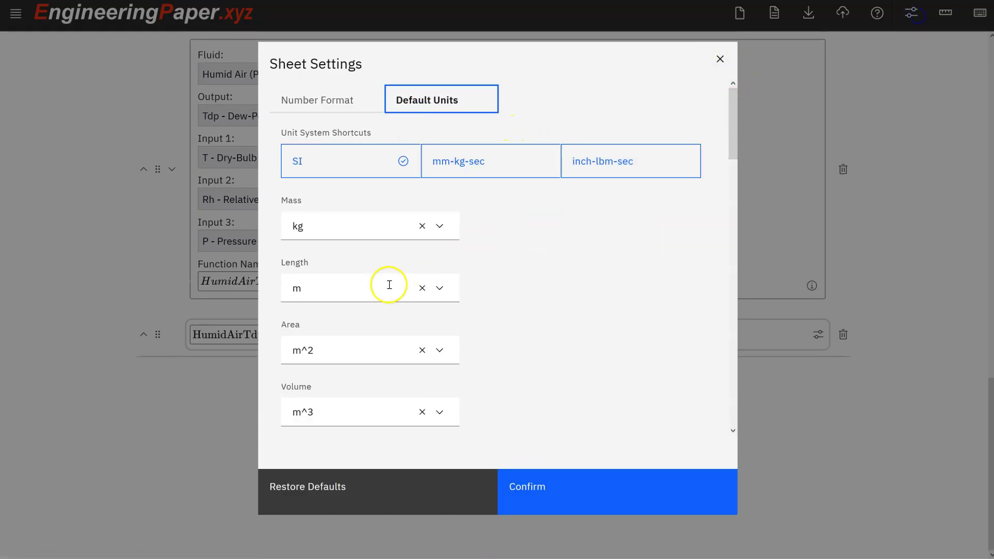
scroll(381, 287, down, 2)
scroll(380, 288, down, 3)
scroll(380, 288, down, 1)
scroll(380, 291, up, 3)
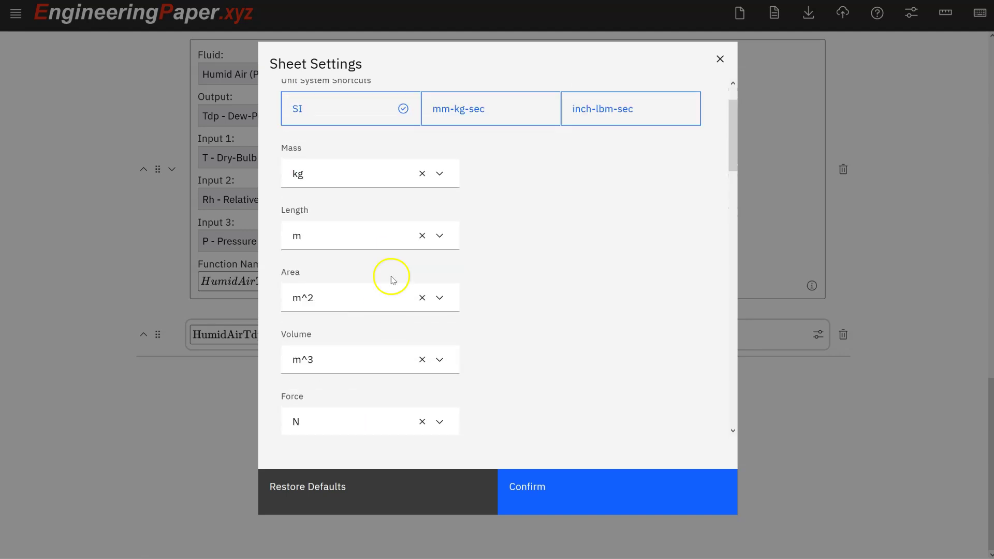
scroll(381, 292, up, 2)
scroll(418, 292, down, 1)
scroll(418, 292, down, 4)
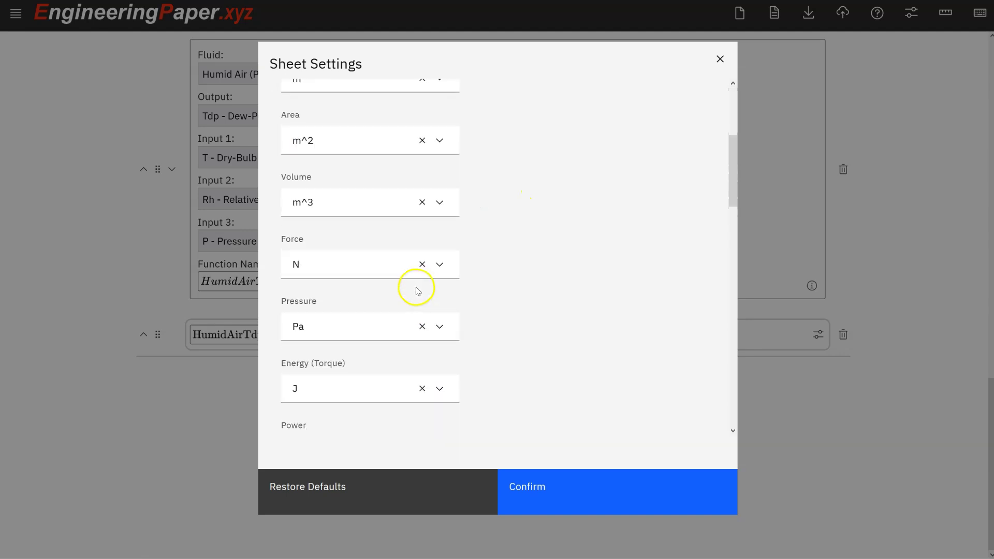
scroll(418, 292, down, 2)
scroll(416, 291, down, 1)
scroll(415, 289, down, 2)
scroll(415, 289, down, 1)
click(396, 270)
click(352, 354)
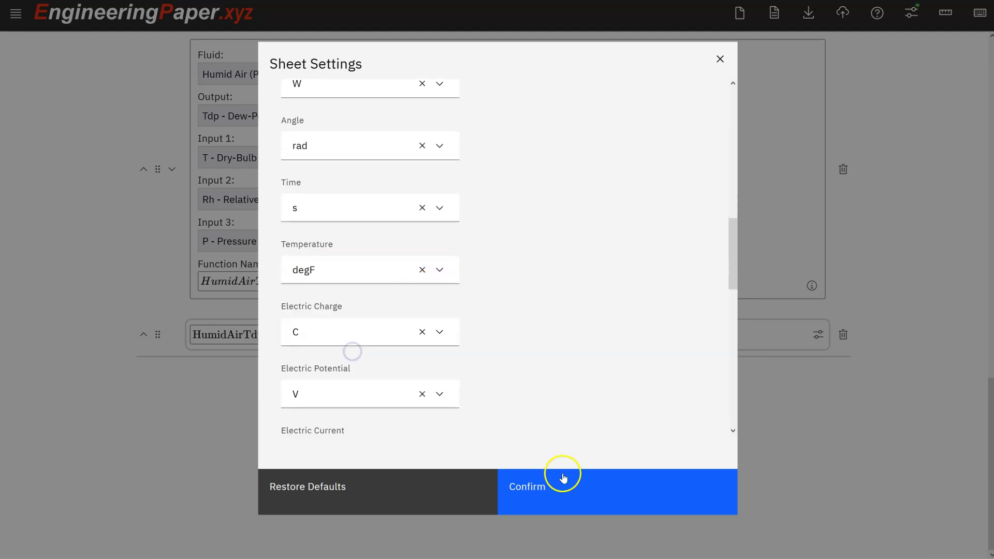
click(564, 481)
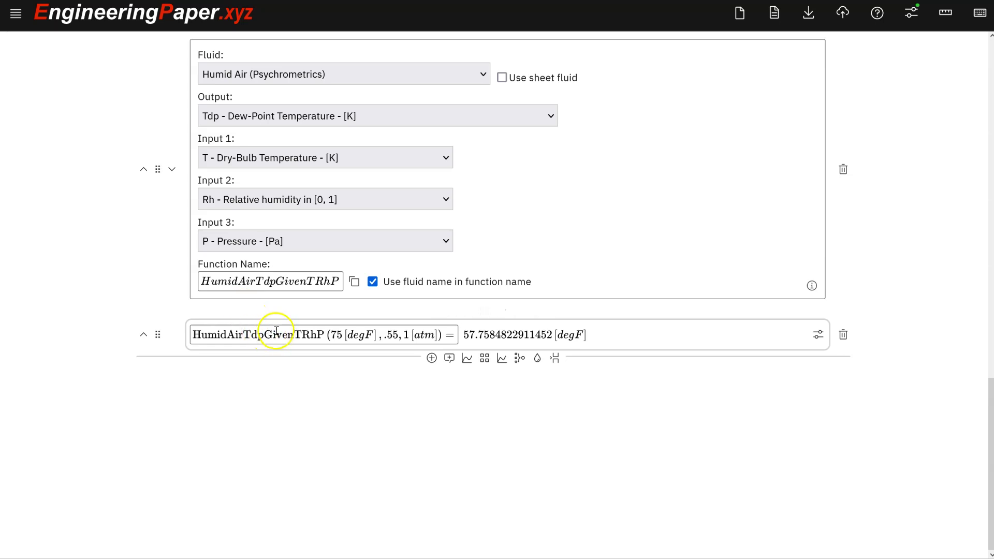
Insert an empty math cell, briefly open the Functions and Plotting example, then close the menu
click(431, 359)
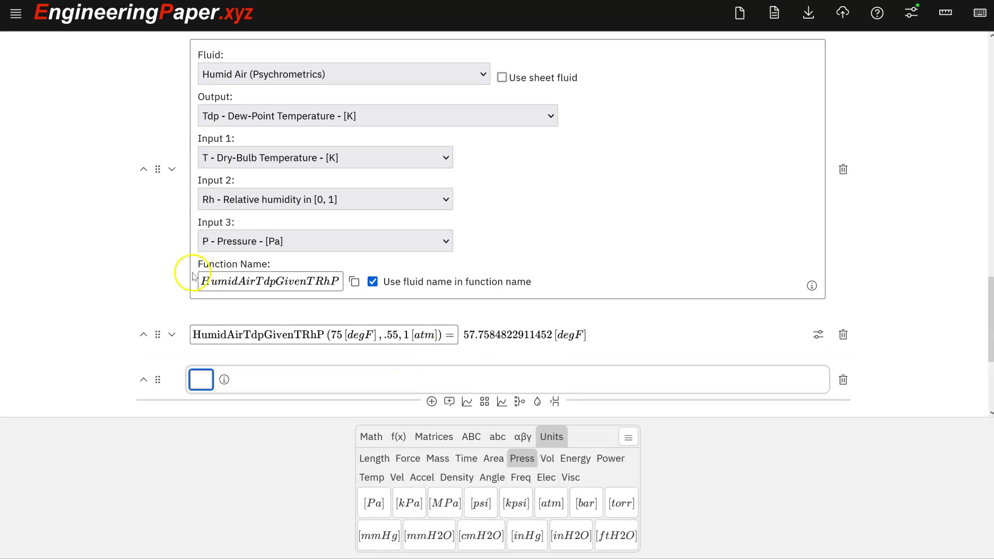
click(16, 14)
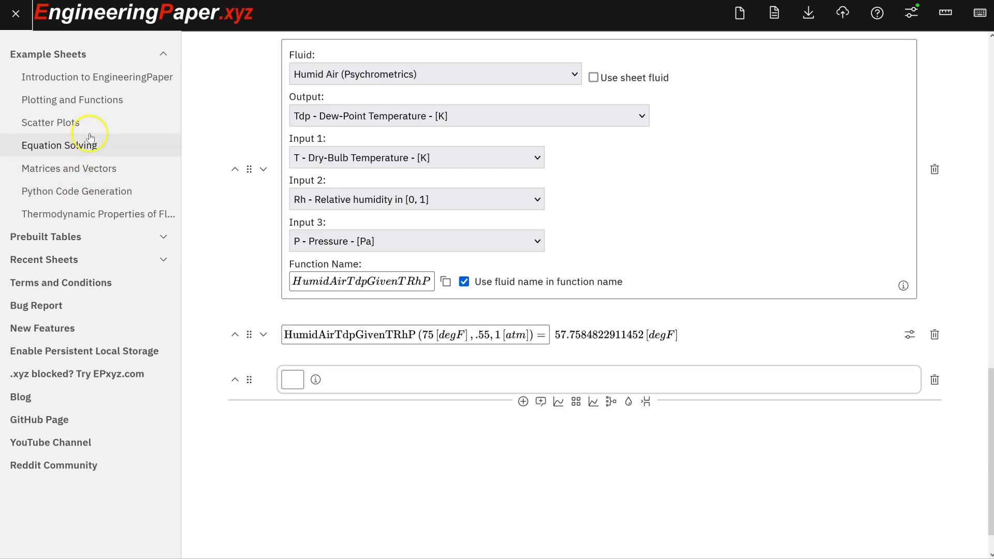
click(104, 100)
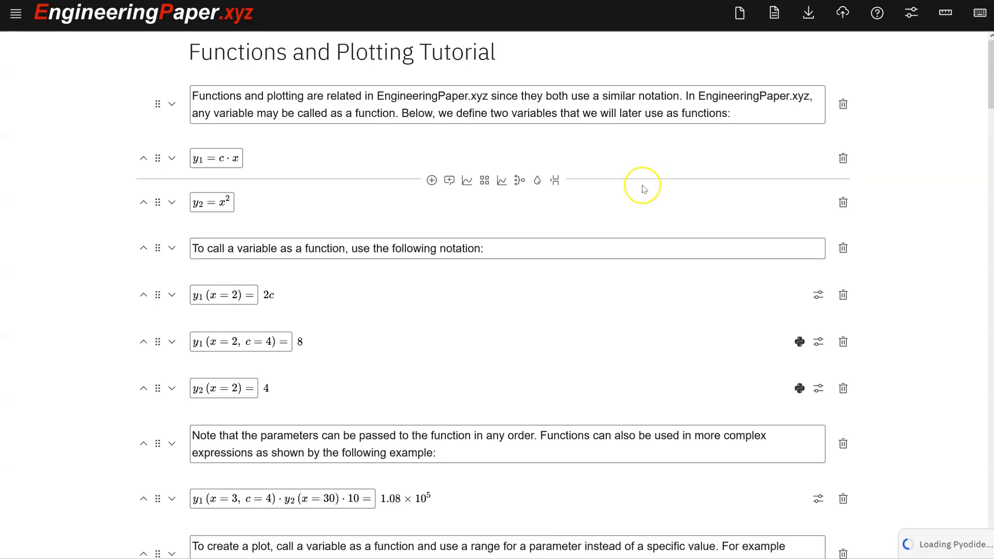
scroll(643, 189, down, 5)
scroll(643, 188, down, 5)
scroll(643, 189, down, 4)
scroll(643, 189, down, 1)
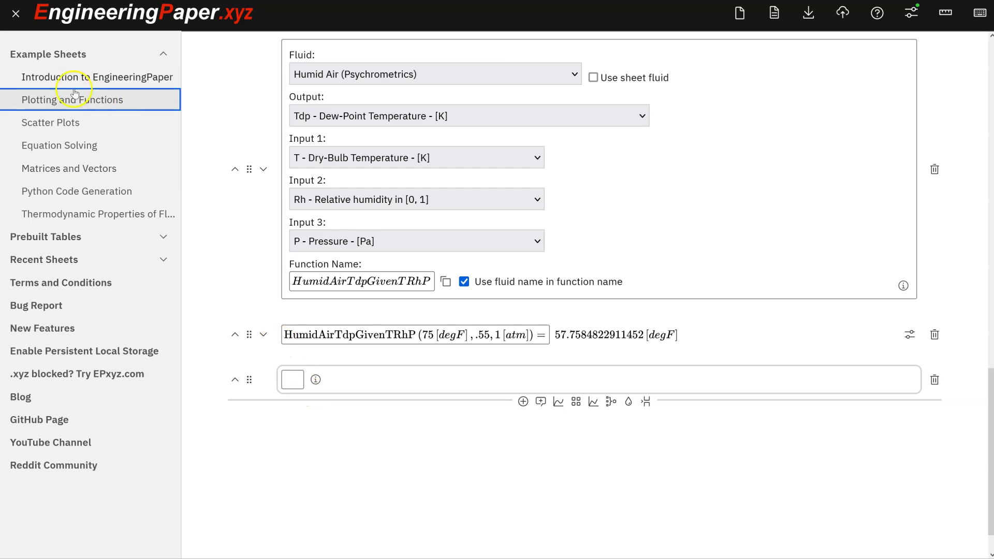
click(15, 14)
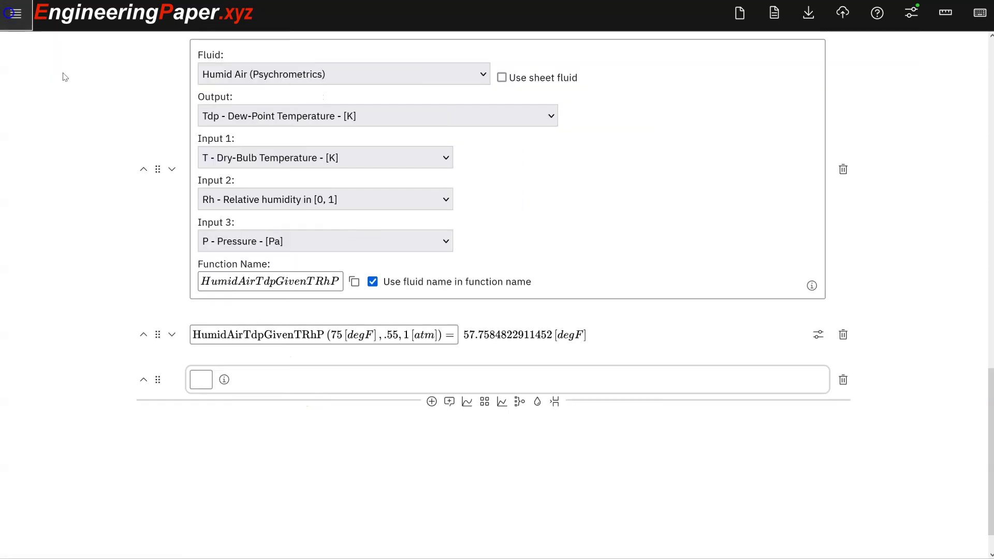
Define T_dp = HumidAirTdpGivenTRhP(75 degF, RH, 1 atm) by reusing the dew-point expression, then add a cell
click(201, 379)
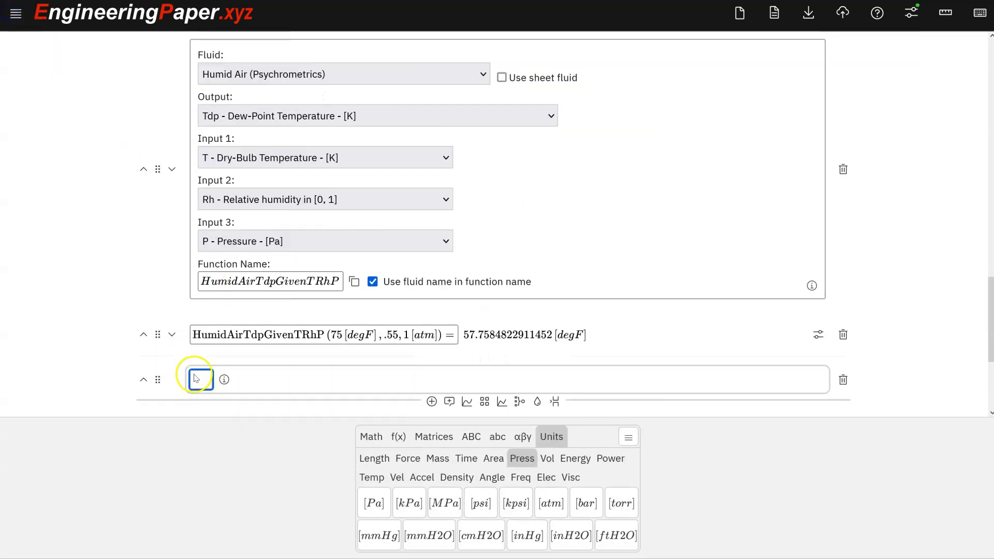
text(T_d)
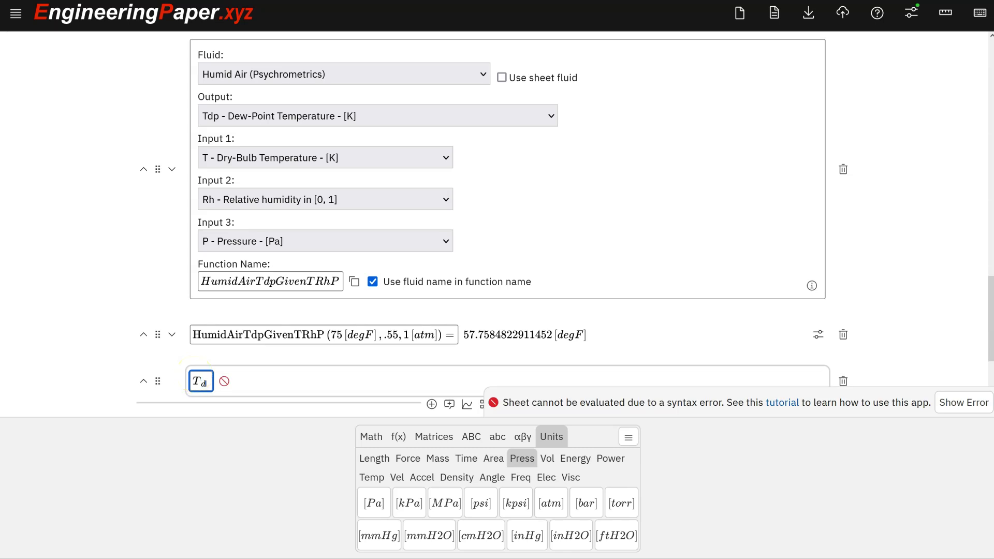
text(p =)
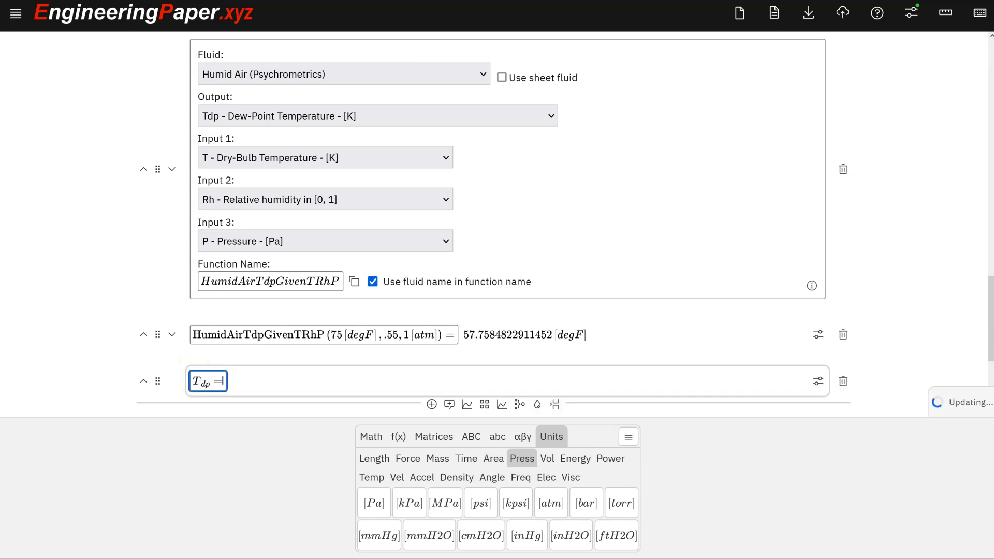
click(264, 334)
double_click(264, 335)
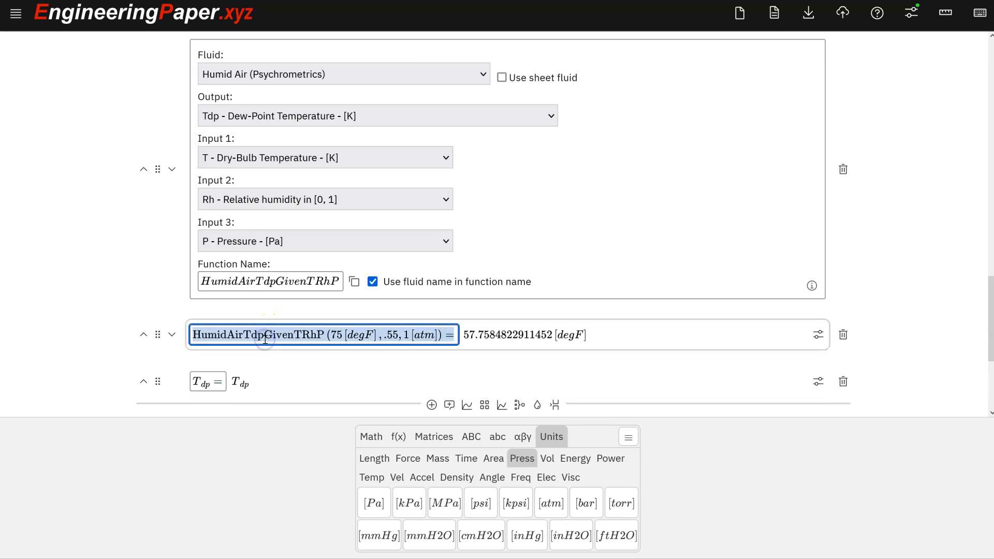
key(ctrl+c)
click(221, 381)
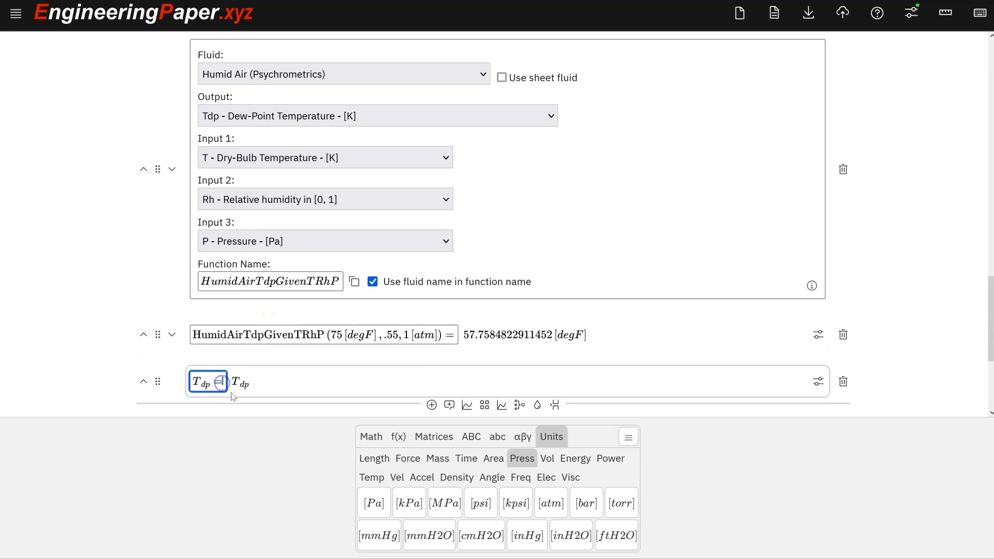
key(ctrl+v)
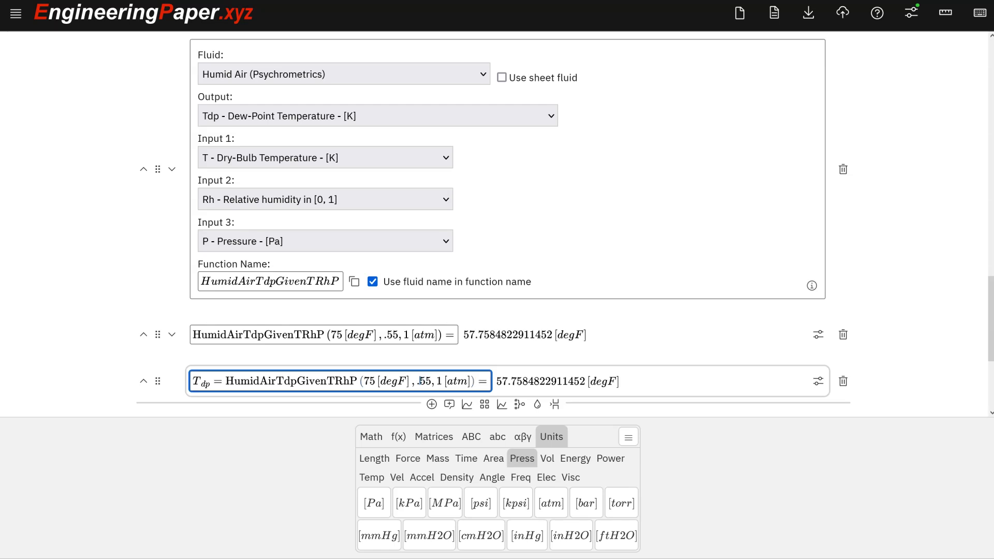
key(BackSpace)
key(BackSpace)
key(BackSpace)
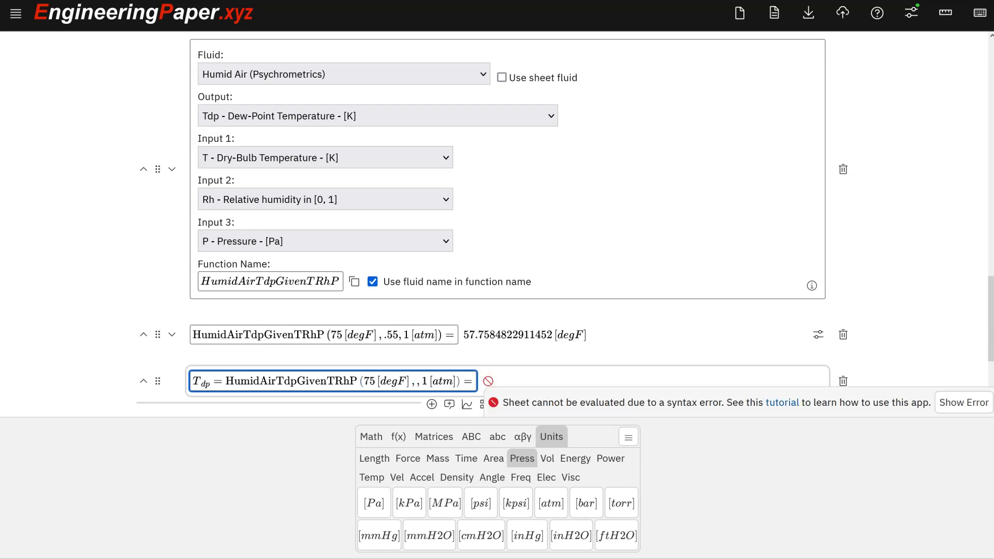
text(RH)
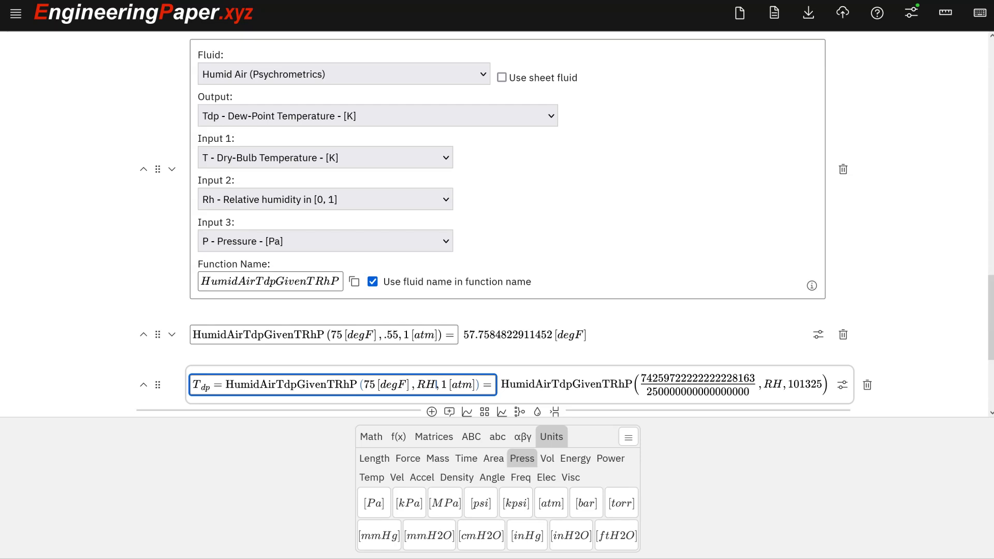
scroll(445, 367, down, 3)
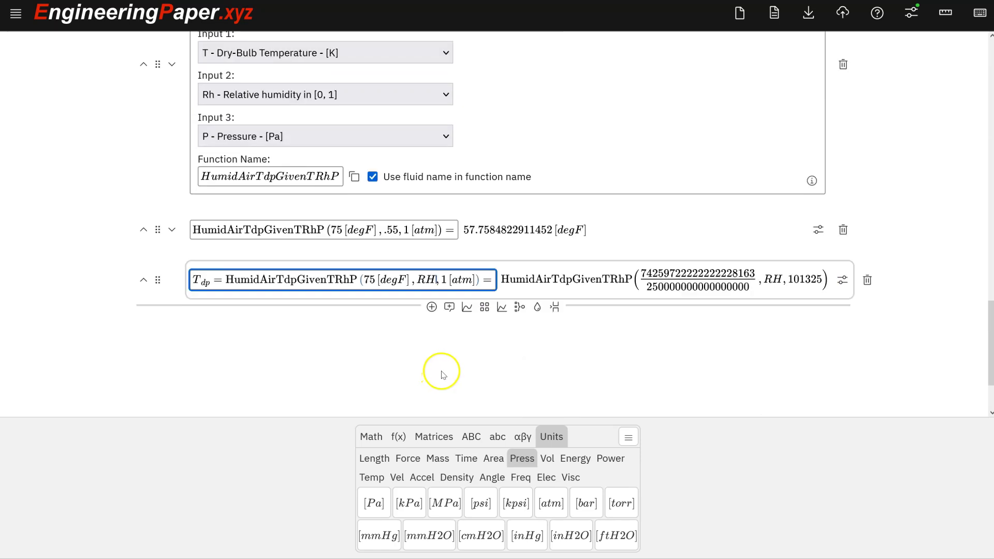
scroll(458, 280, down, 2)
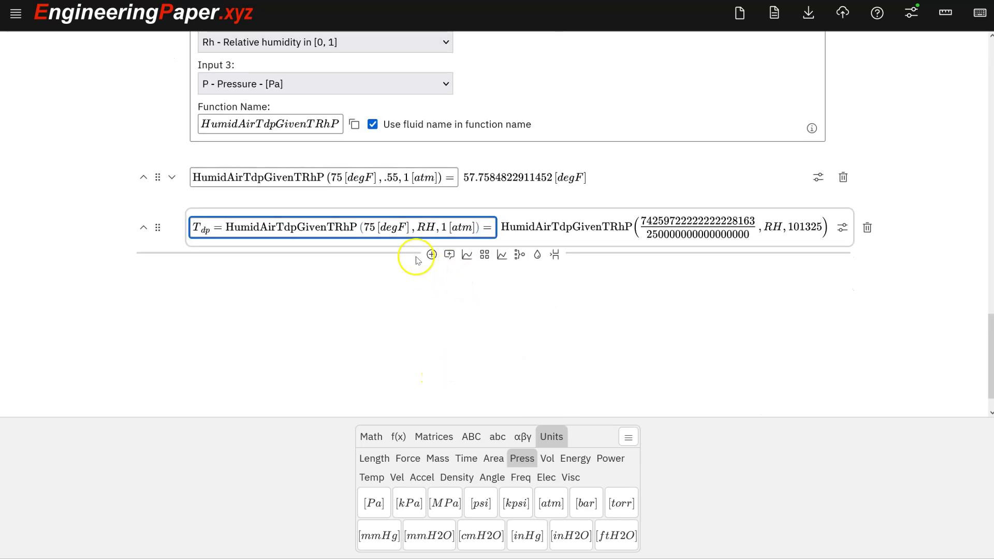
key(Return)
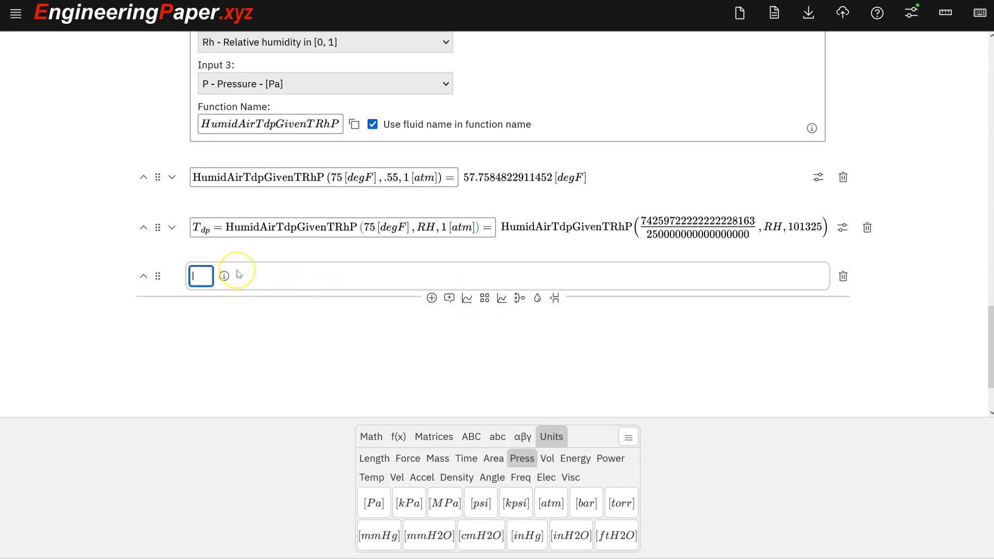
text(T_dp(0)
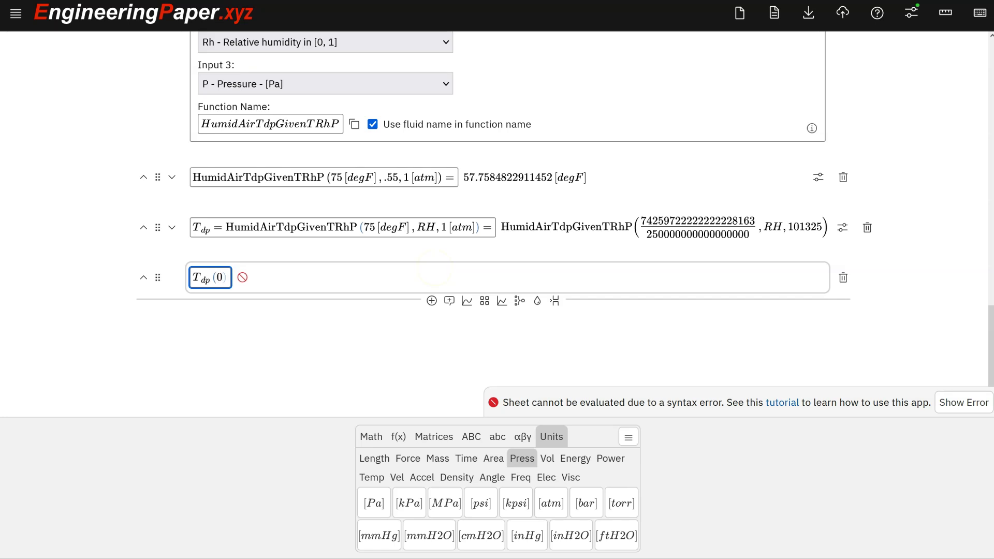
text(< )
text(RH <)
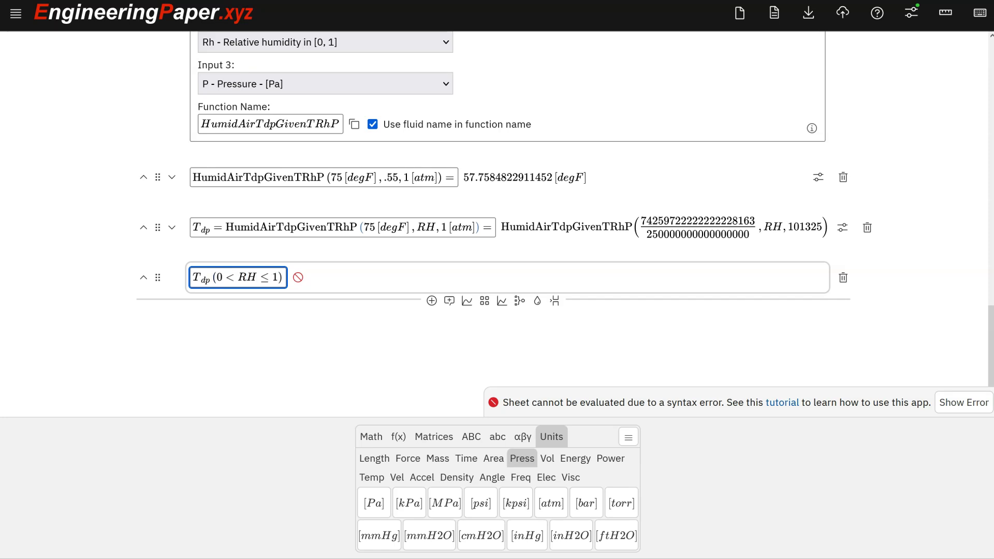
text(=)
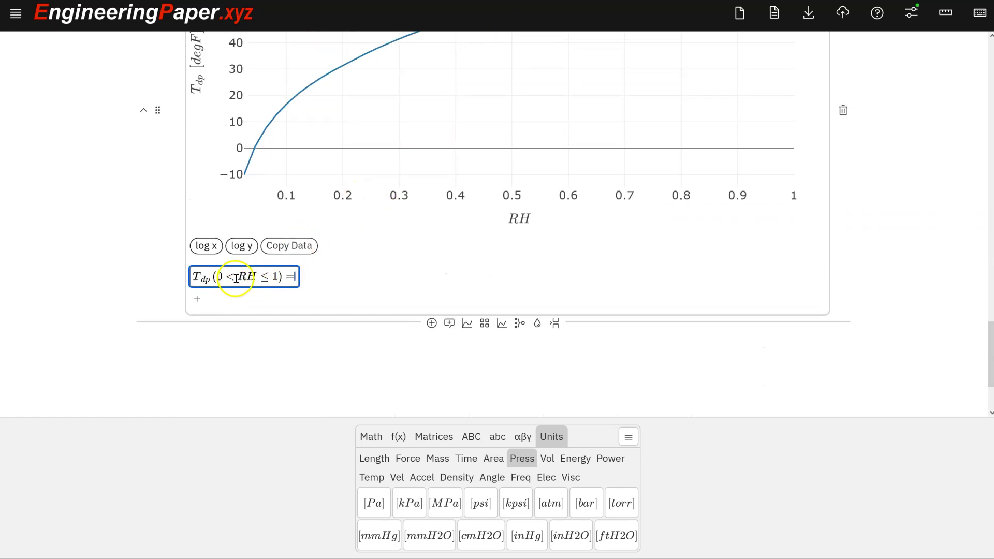
scroll(237, 278, up, 3)
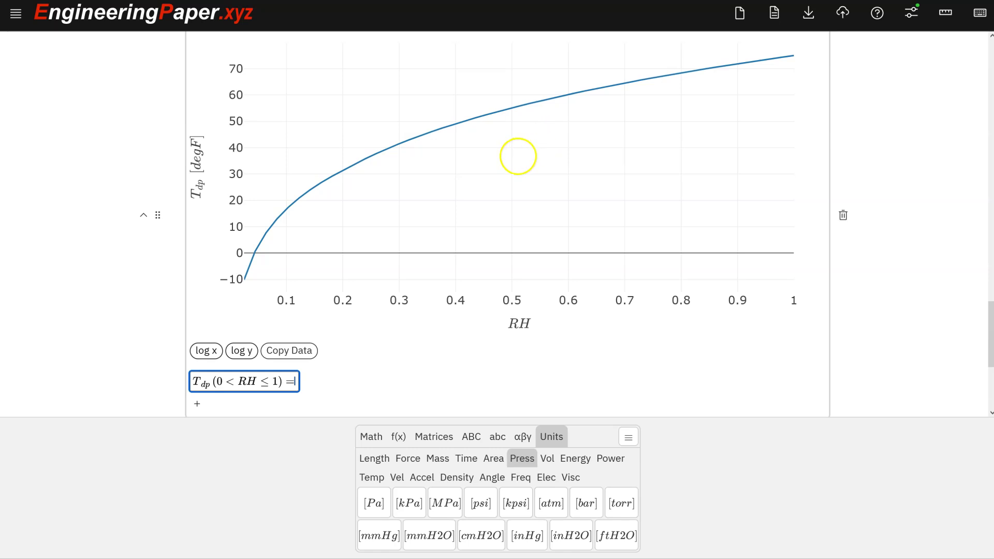
scroll(517, 156, up, 1)
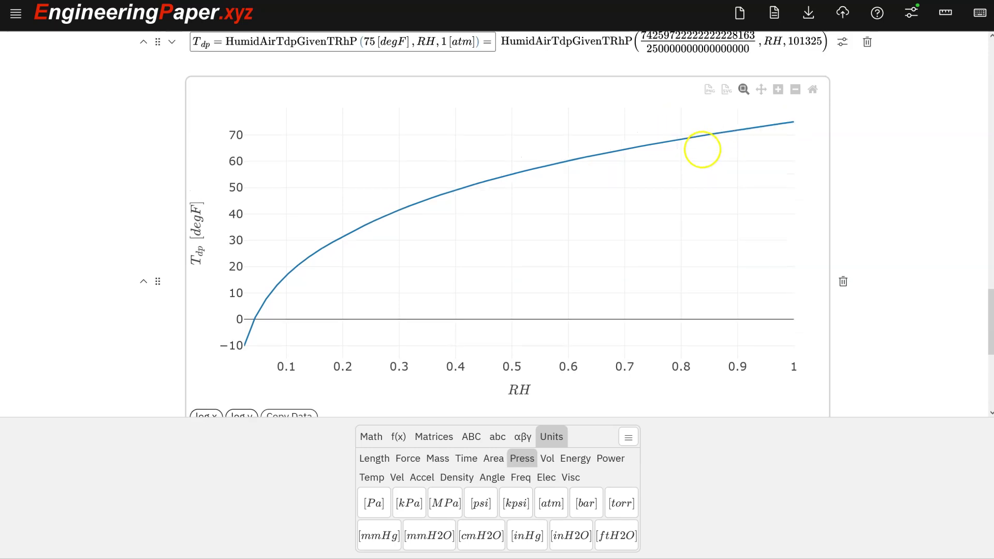
scroll(707, 148, up, 3)
scroll(703, 152, down, 4)
scroll(402, 311, down, 1)
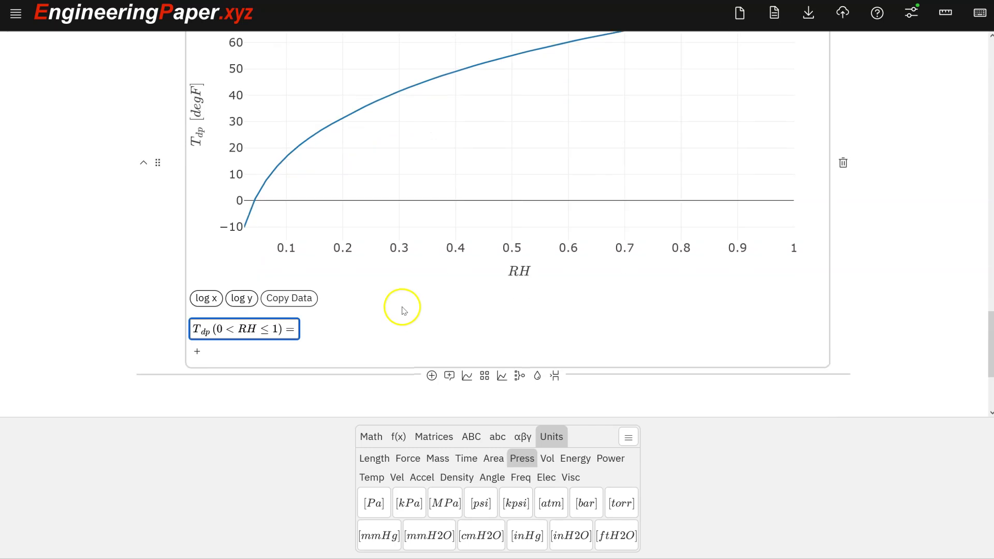
scroll(401, 310, up, 5)
scroll(403, 307, up, 4)
scroll(403, 306, up, 5)
scroll(406, 310, down, 5)
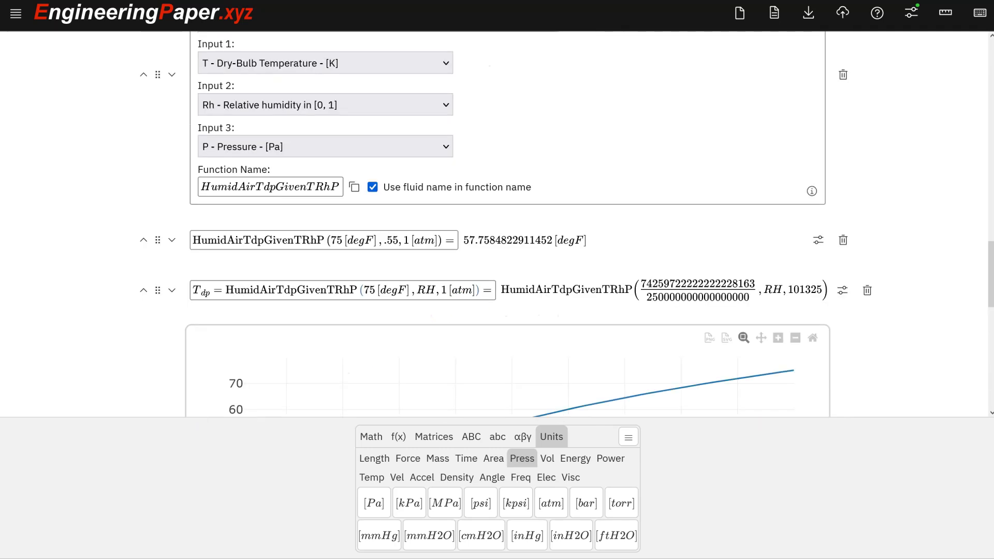
scroll(235, 332, down, 5)
scroll(235, 333, up, 3)
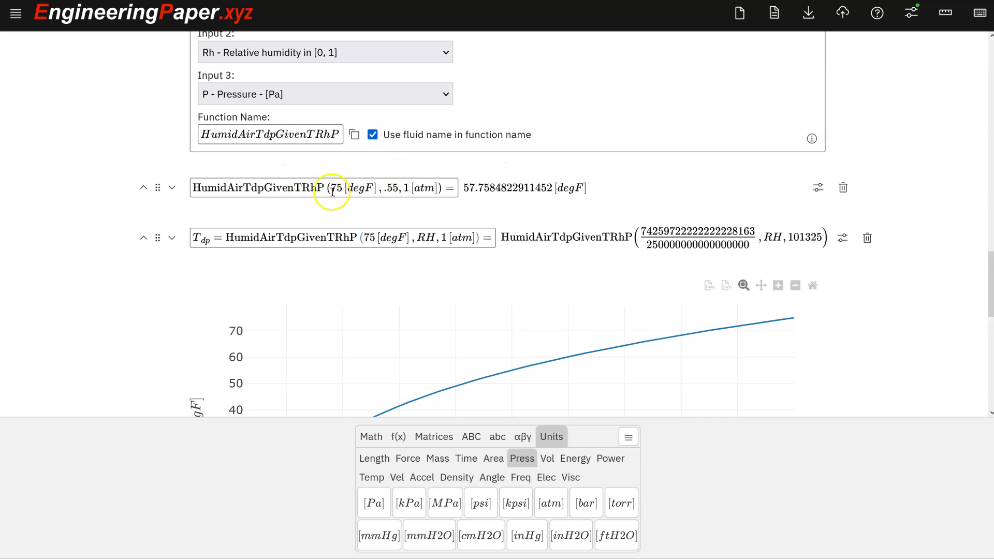
scroll(333, 191, down, 5)
scroll(333, 191, down, 5)
scroll(333, 191, down, 2)
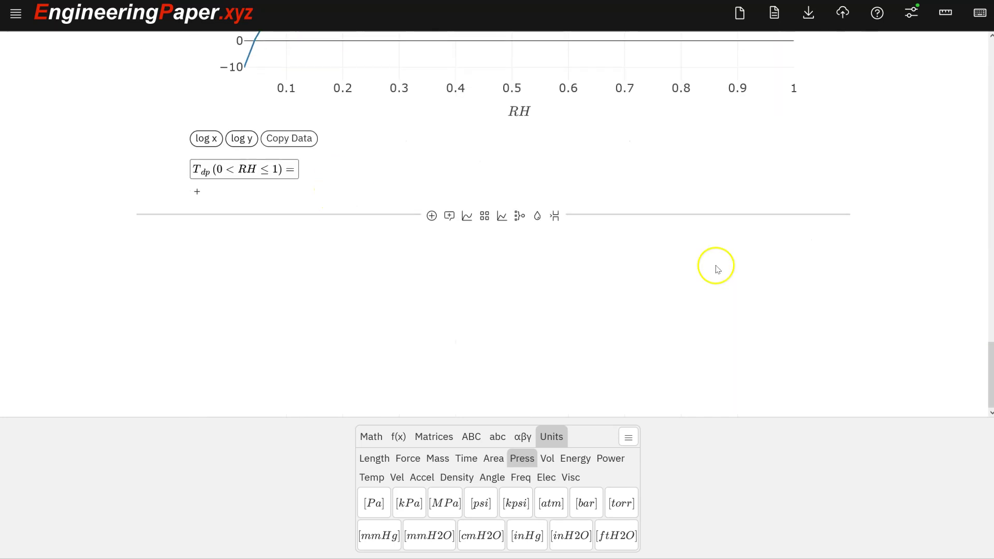
Insert a fluid-property cell with fluid 'Ethylene Glycol - aq' and concentration 0.2
click(536, 215)
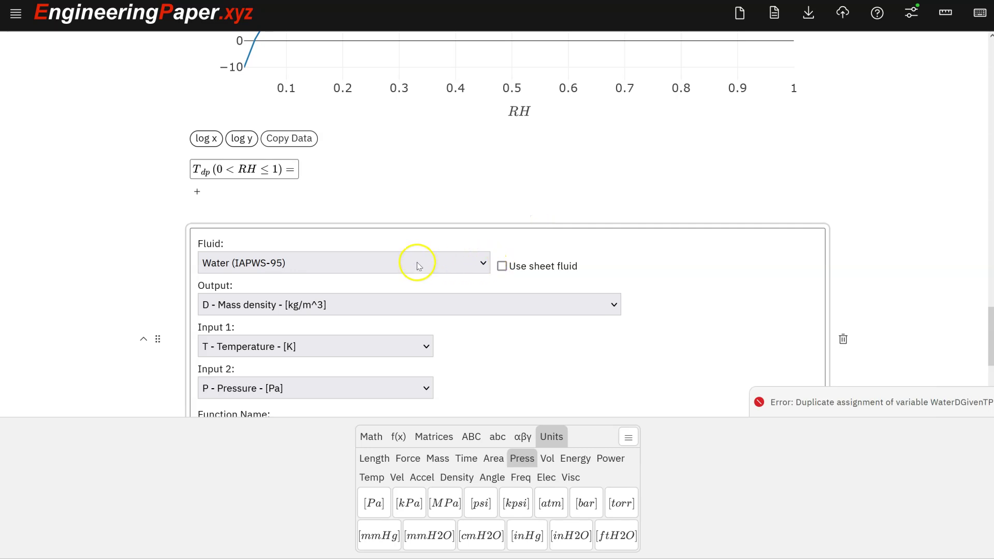
scroll(396, 234, down, 3)
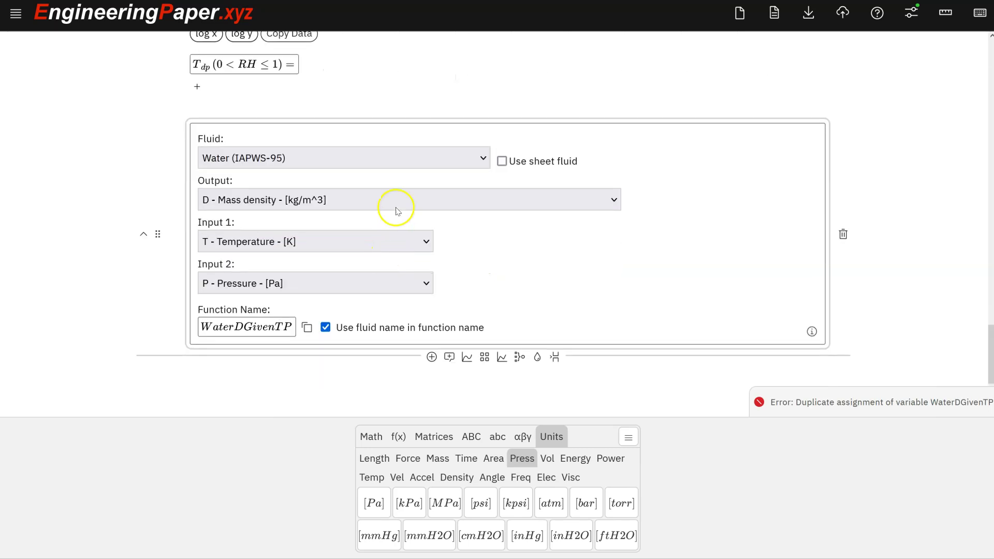
click(425, 158)
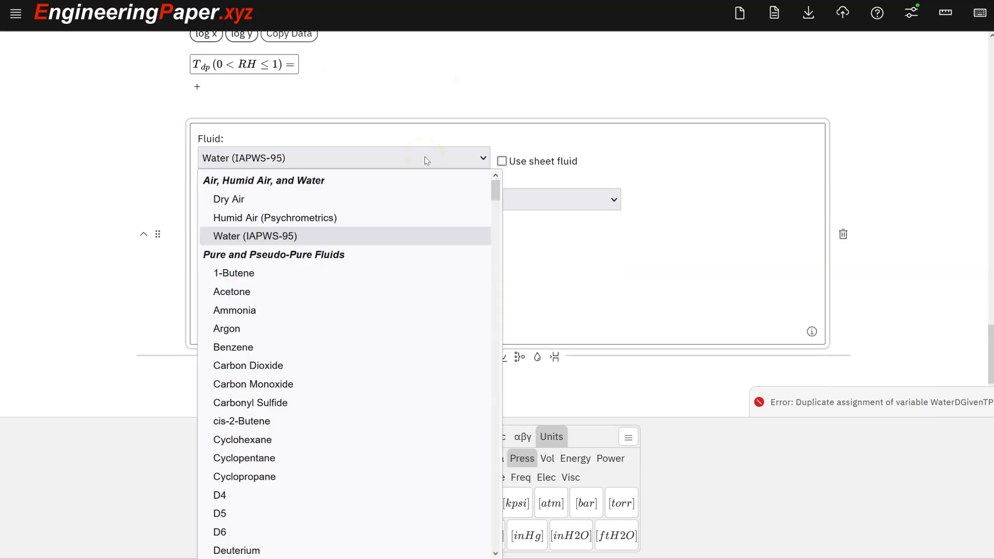
scroll(373, 287, down, 5)
scroll(373, 288, down, 10)
scroll(372, 295, down, 10)
scroll(372, 294, down, 10)
scroll(372, 294, down, 8)
scroll(372, 295, down, 5)
scroll(372, 295, down, 8)
scroll(371, 295, down, 5)
scroll(372, 295, down, 5)
scroll(372, 295, down, 5)
scroll(371, 295, up, 5)
scroll(371, 296, up, 5)
scroll(372, 295, up, 5)
scroll(371, 295, up, 5)
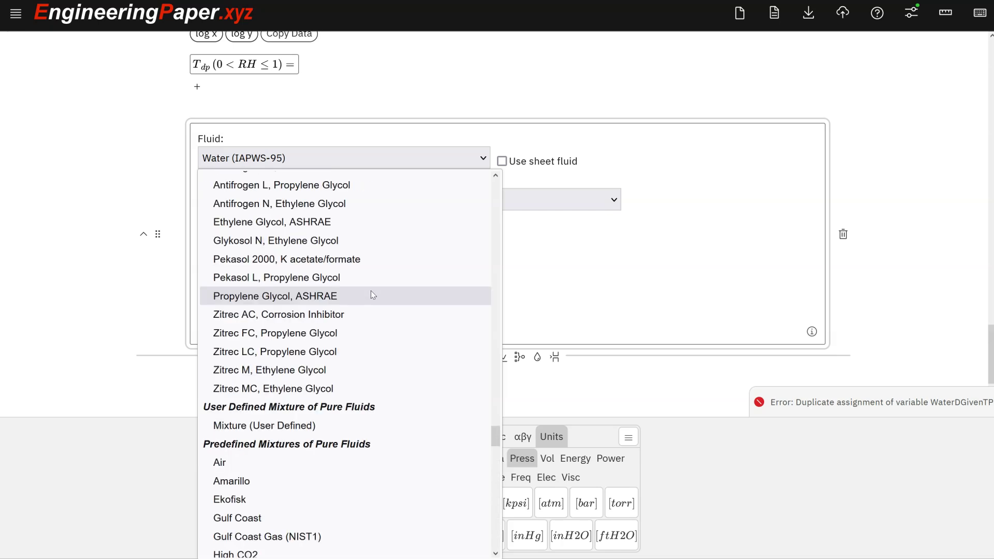
scroll(371, 291, up, 5)
scroll(371, 290, up, 2)
scroll(370, 290, down, 5)
scroll(370, 291, down, 2)
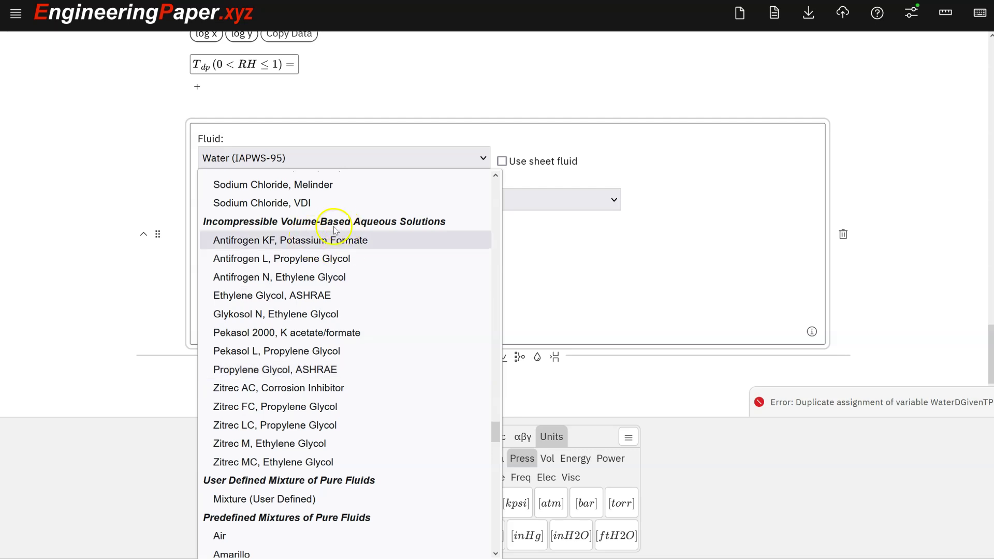
scroll(336, 229, up, 4)
scroll(336, 229, up, 4)
scroll(335, 229, up, 2)
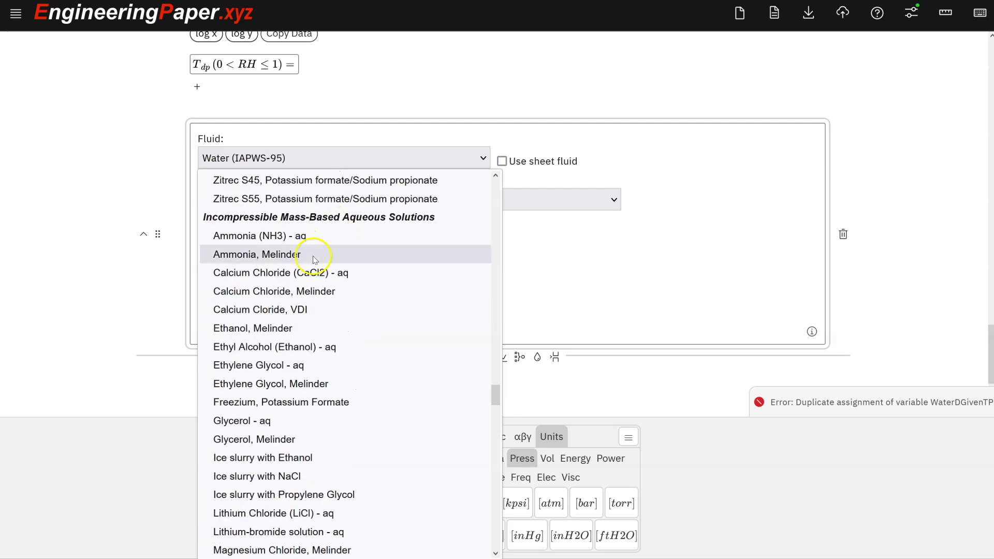
scroll(296, 305, down, 3)
scroll(297, 306, up, 2)
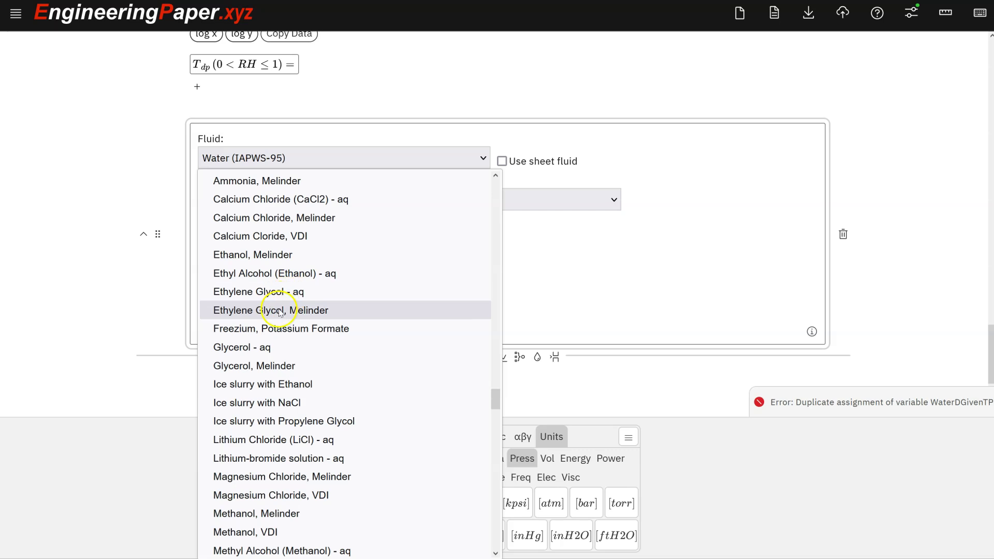
click(284, 293)
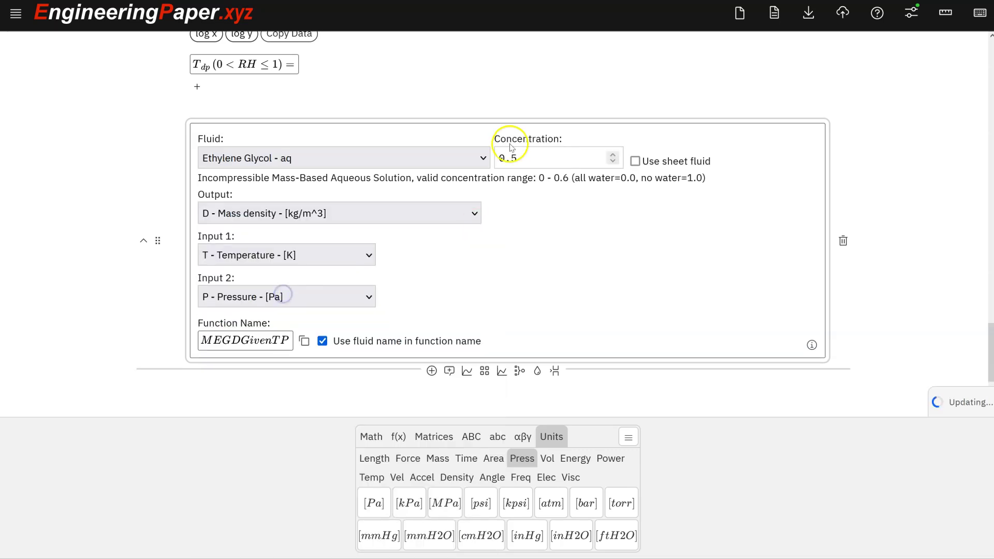
click(520, 158)
text(0.2)
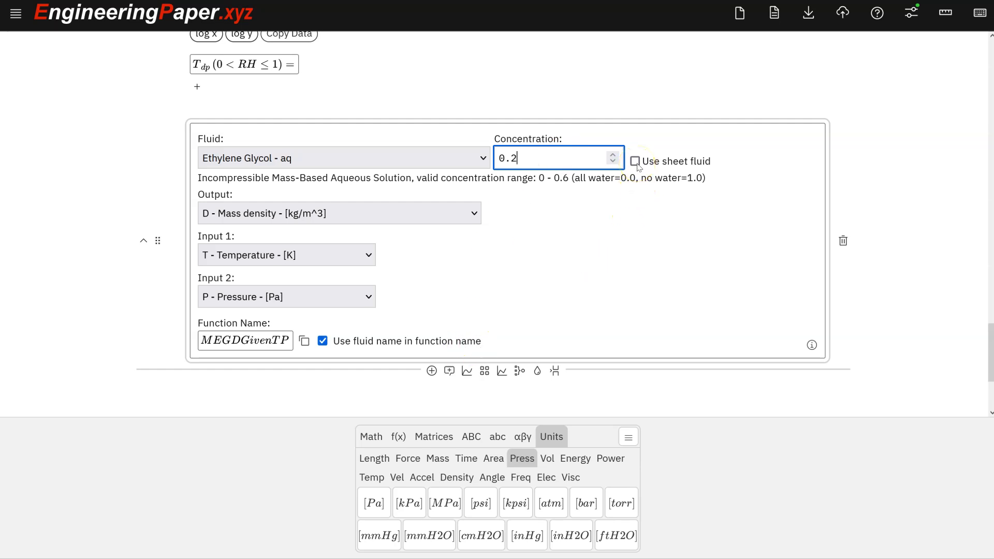
scroll(986, 206, up, 2)
scroll(986, 206, down, 2)
click(375, 160)
click(156, 160)
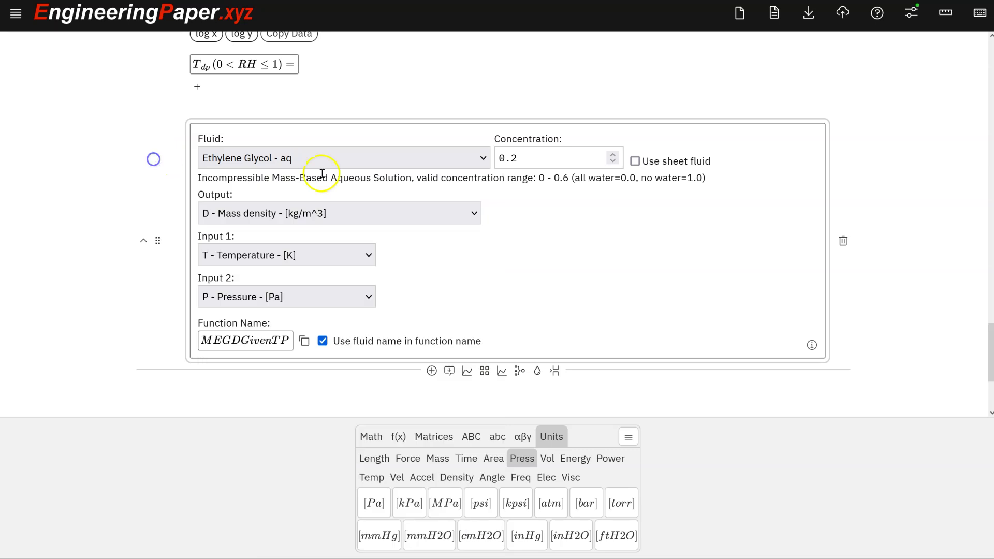
Enable 'Use sheet fluid' and set the sheet fluid to 'Ethylene Glycol - aq' at 0.2 concentration
click(635, 162)
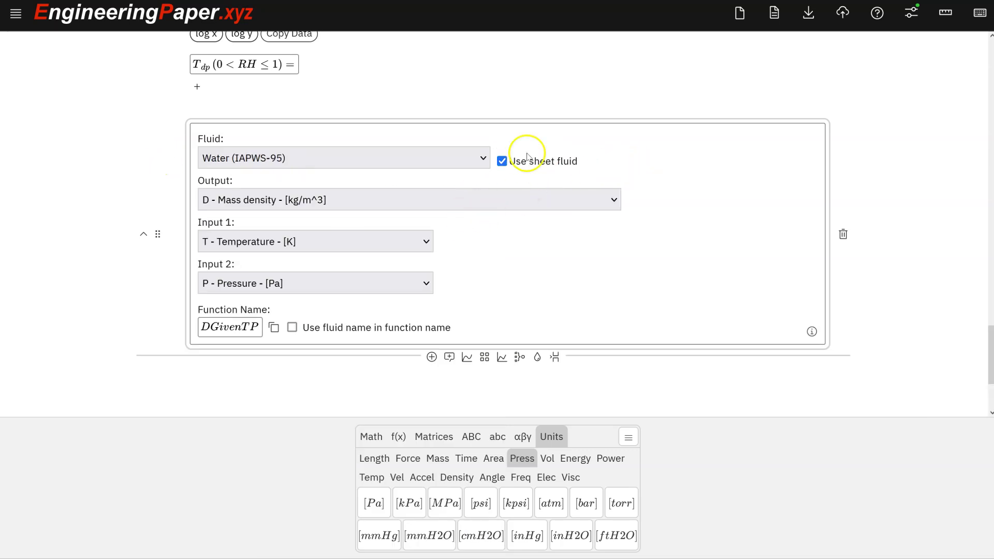
click(317, 159)
scroll(310, 233, down, 5)
scroll(310, 249, down, 10)
scroll(310, 248, up, 5)
scroll(310, 249, up, 3)
scroll(310, 248, up, 3)
scroll(310, 249, up, 3)
scroll(310, 248, up, 5)
scroll(310, 249, up, 2)
scroll(310, 248, up, 5)
scroll(310, 249, up, 3)
scroll(310, 249, up, 2)
scroll(311, 248, down, 5)
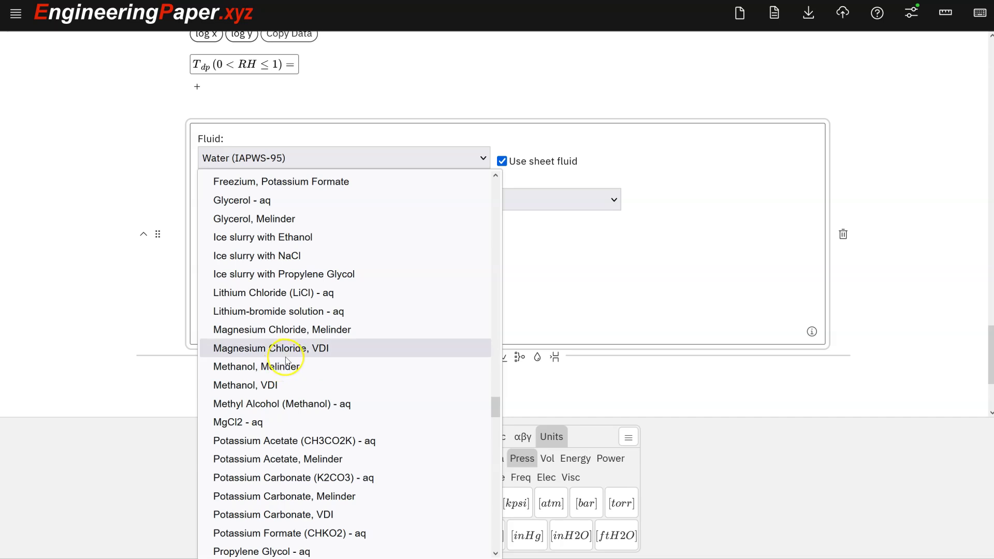
scroll(286, 358, down, 2)
scroll(286, 359, up, 3)
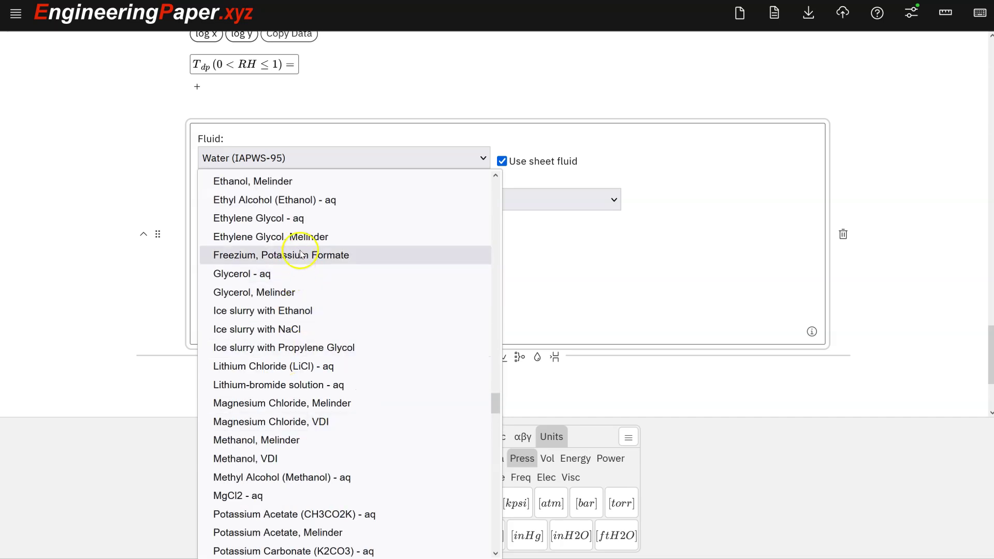
click(310, 222)
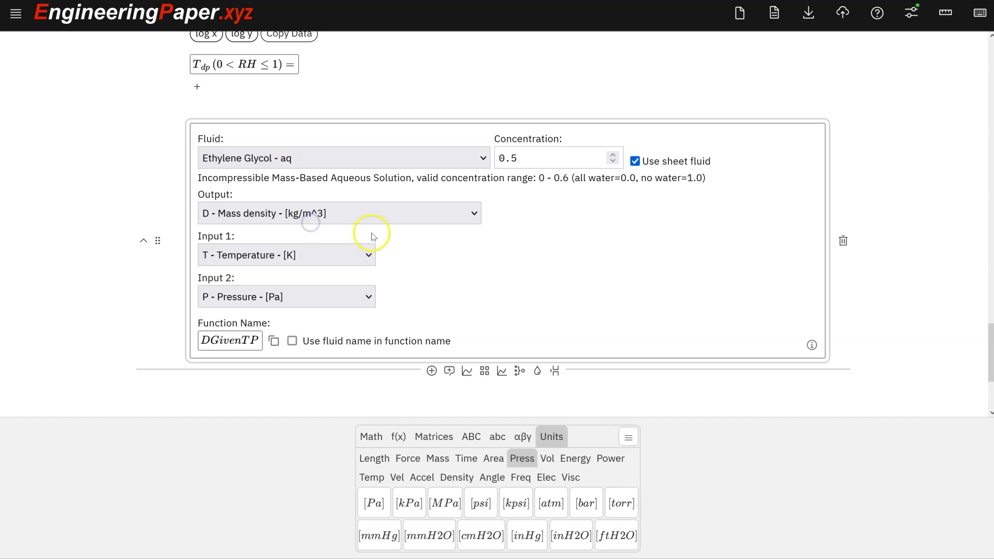
click(518, 157)
text(0.2)
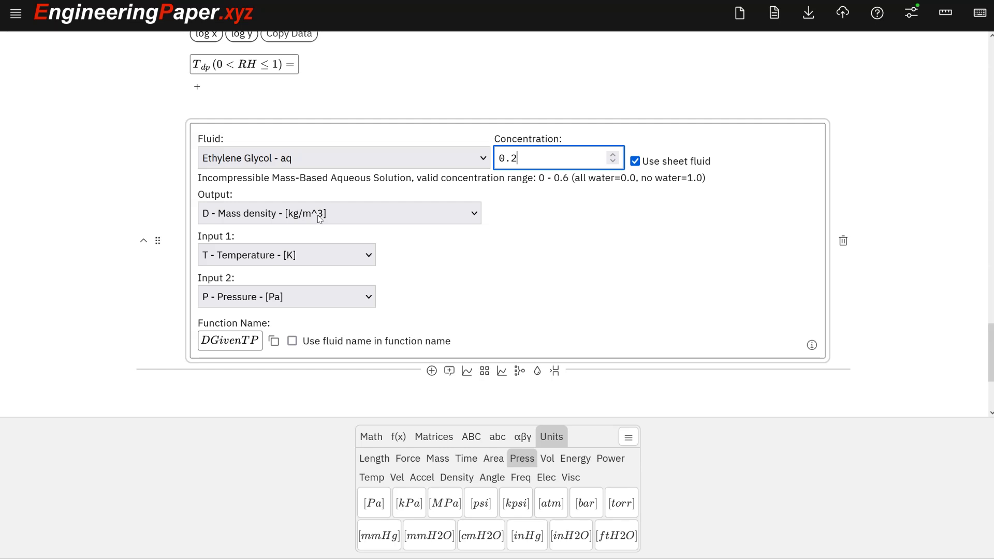
Switch the output to 'C - Mass specific constant pressure specific heat' and select the CGivenTP name
click(318, 215)
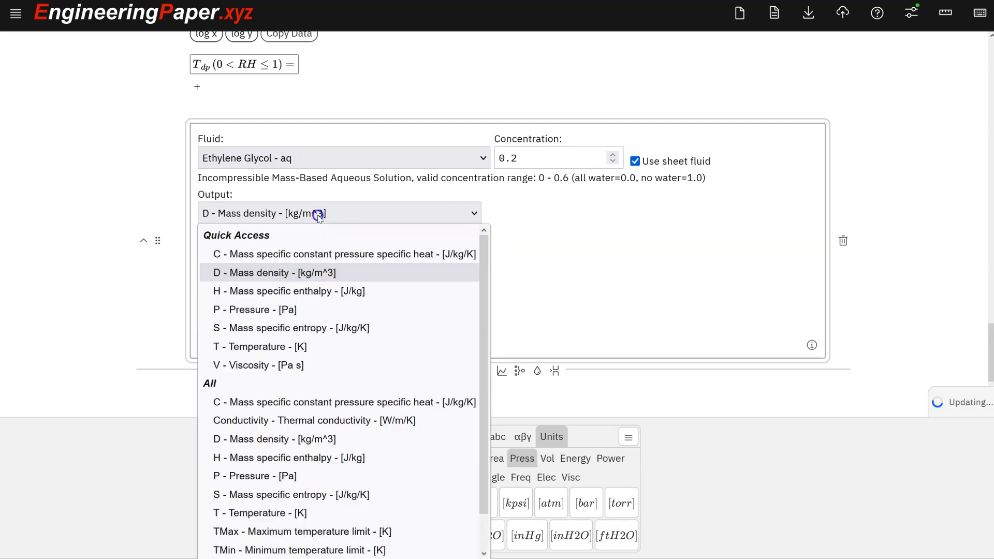
click(325, 255)
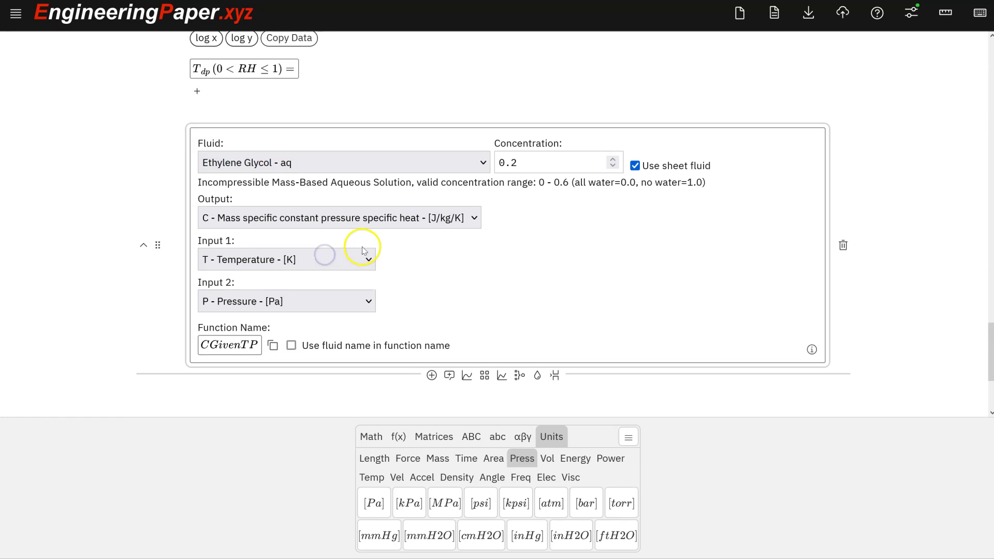
scroll(358, 248, up, 1)
scroll(287, 299, down, 1)
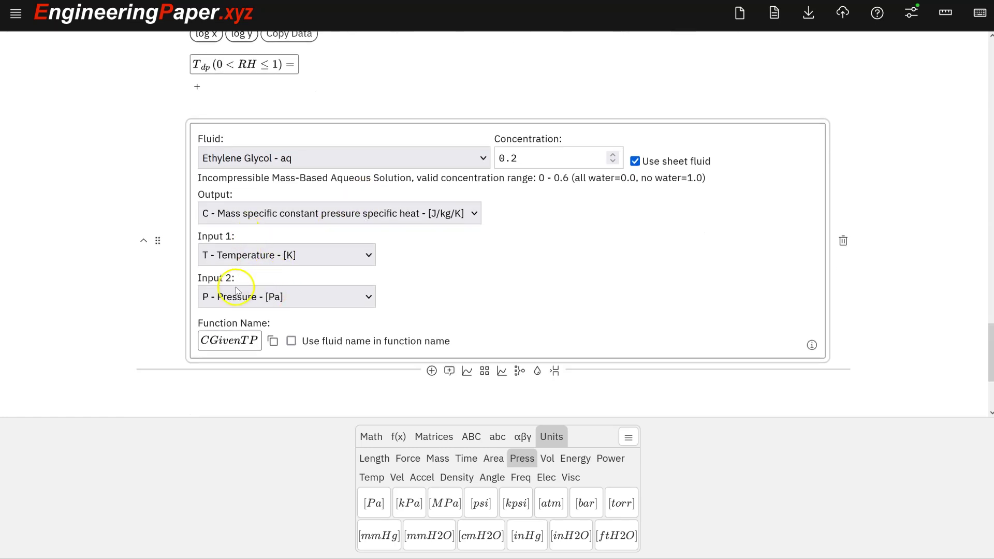
double_click(238, 344)
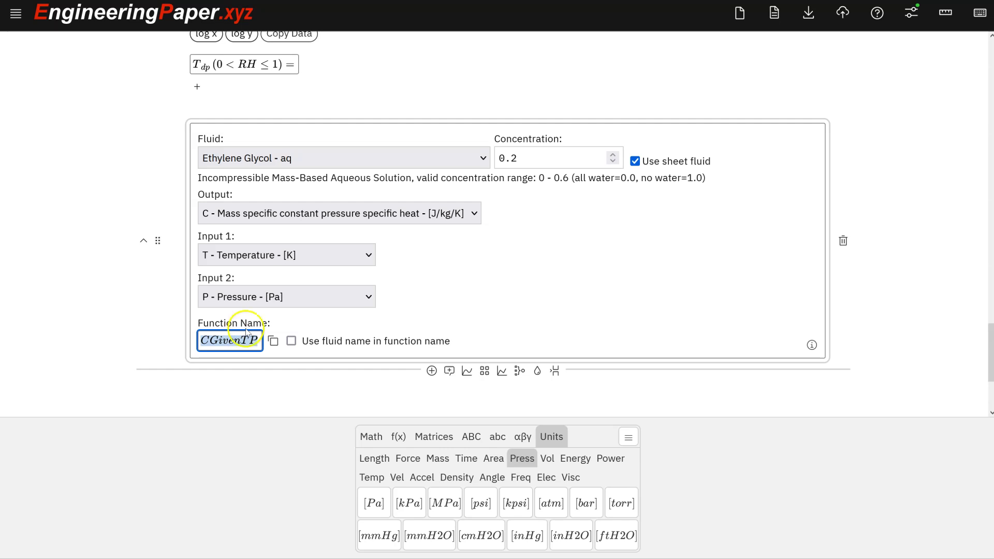
scroll(256, 296, up, 2)
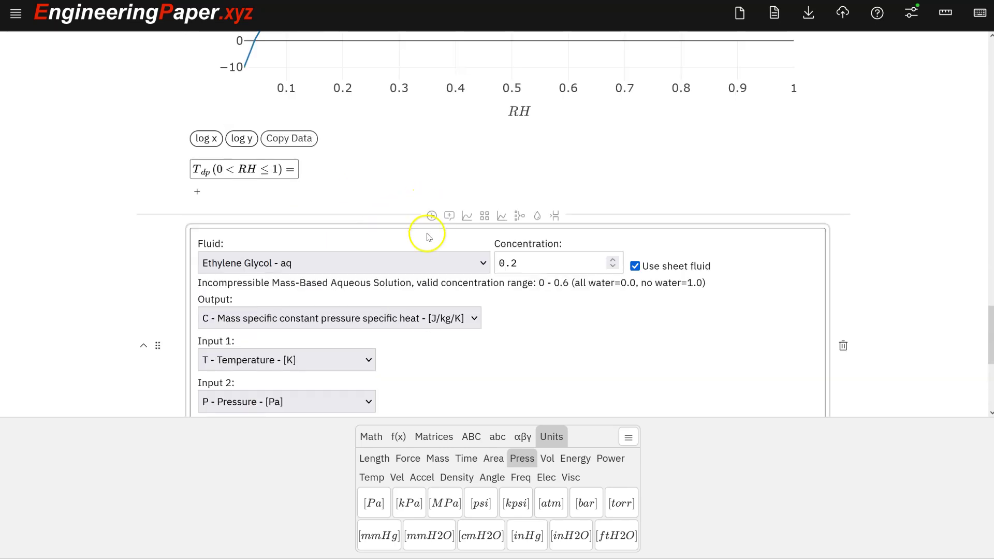
scroll(480, 278, down, 1)
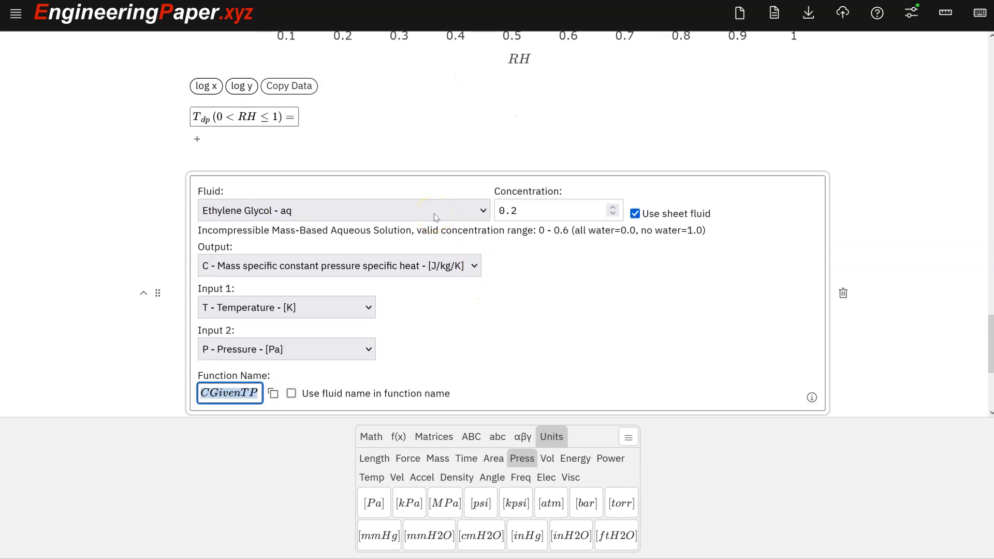
scroll(469, 154, up, 1)
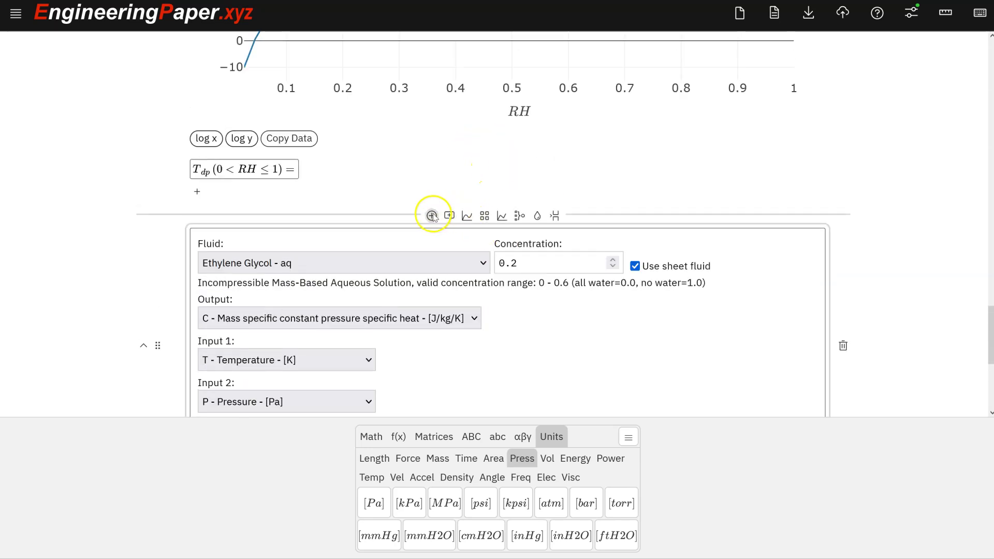
Insert a math cell above the fluid cell for CGivenTP(50[degC], 1[atm]) in J/(kg·K)
click(433, 214)
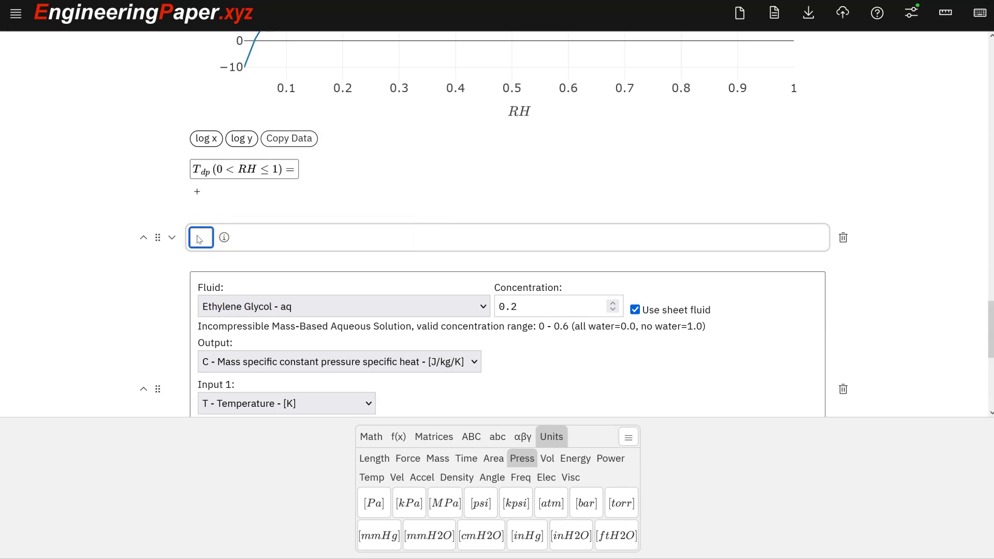
text(CGivenTP ()
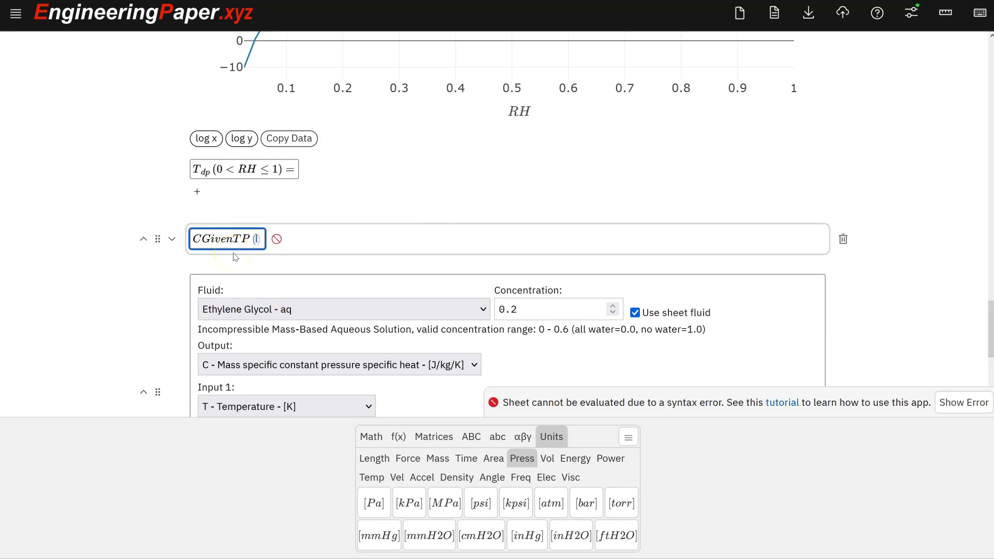
scroll(234, 256, down, 2)
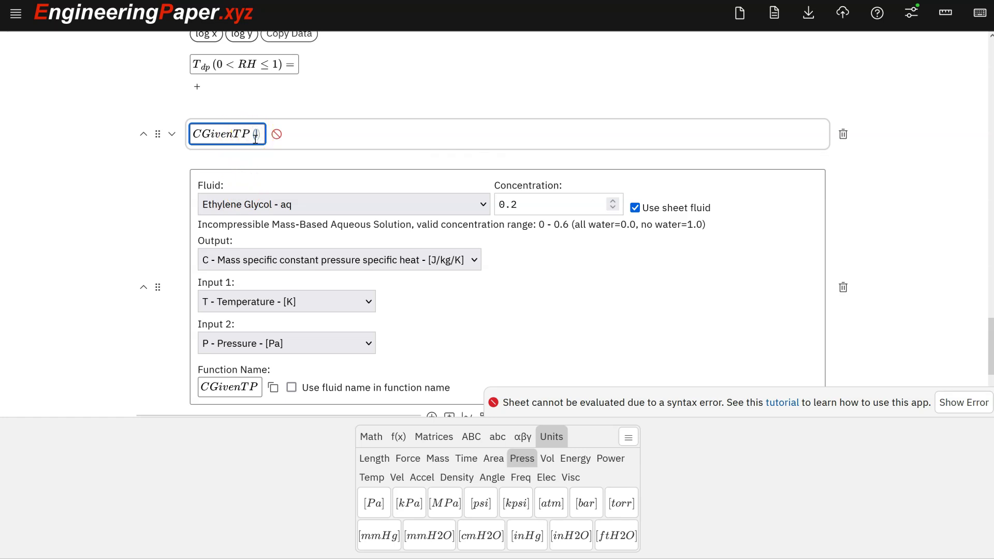
text(50[)
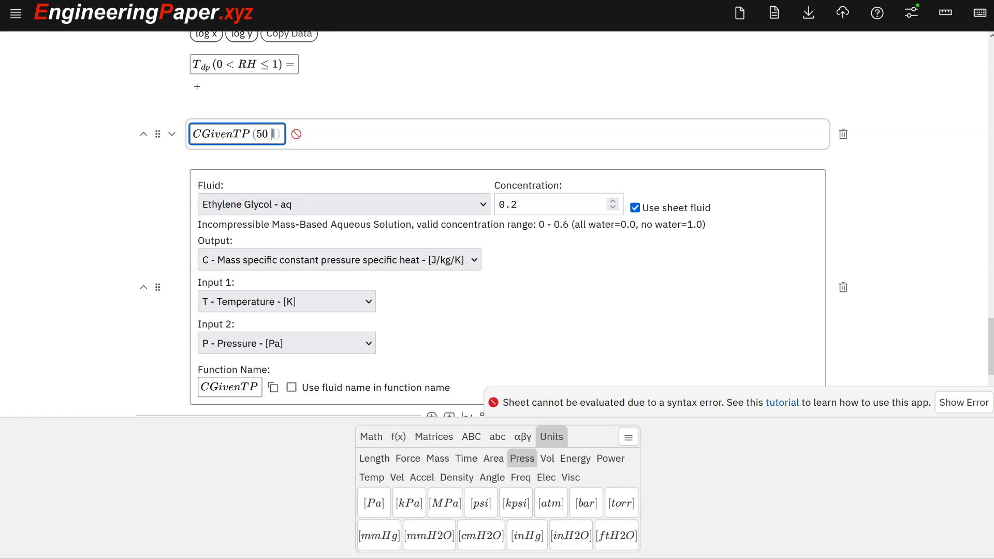
text(degC],)
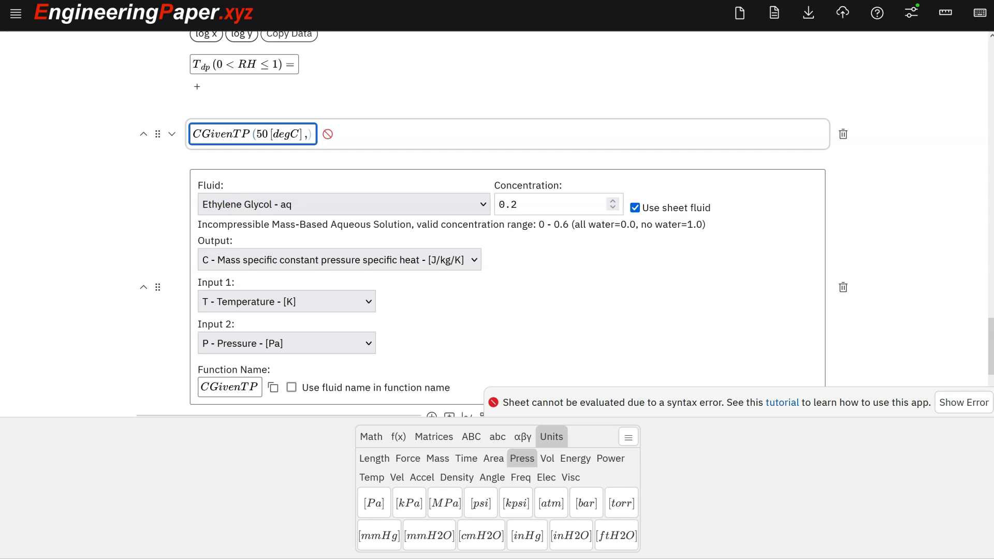
text(1[atm]))
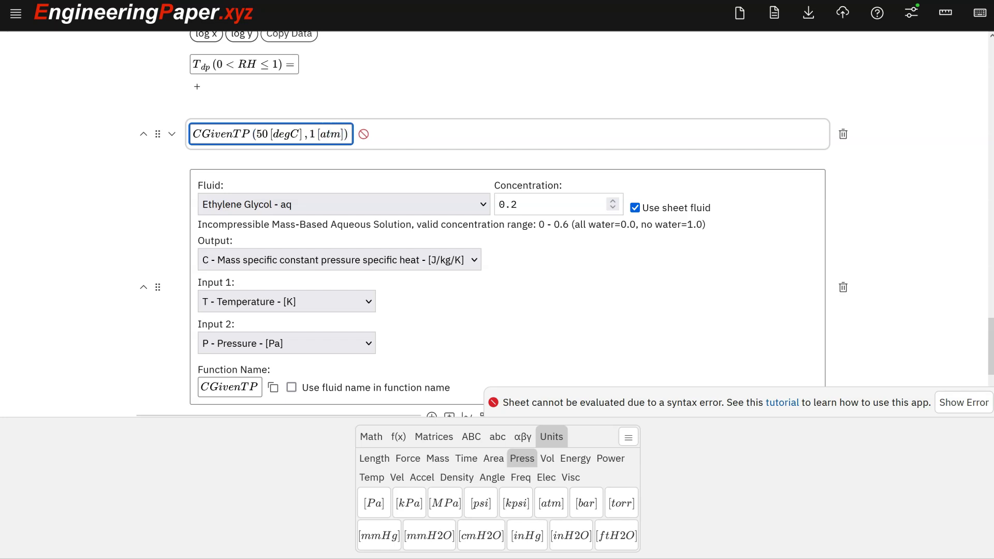
text(=)
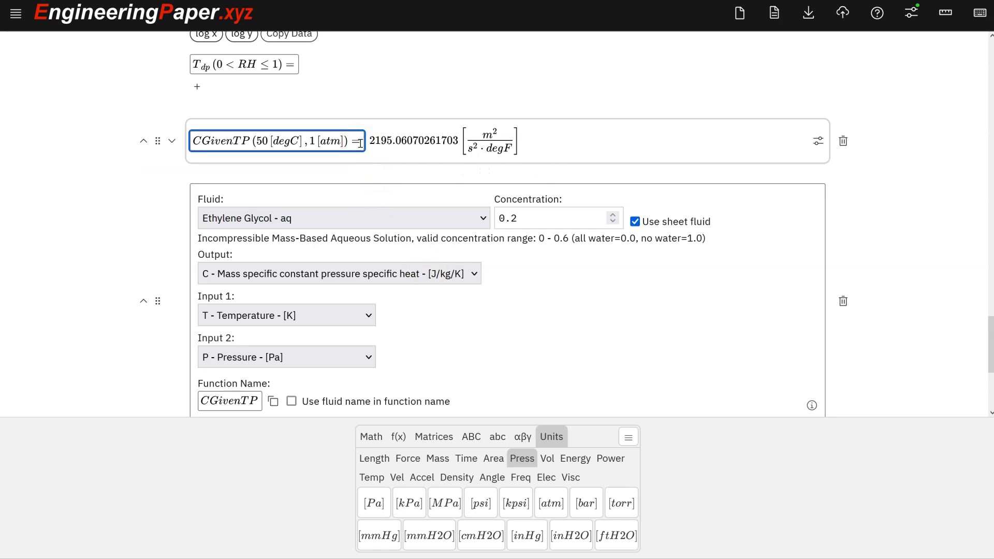
text([)
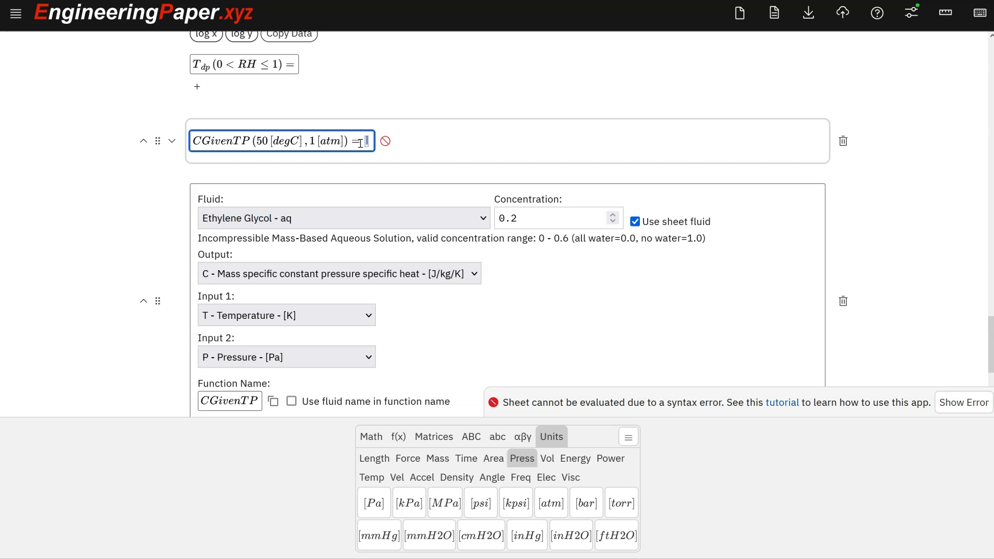
text(J/kg)
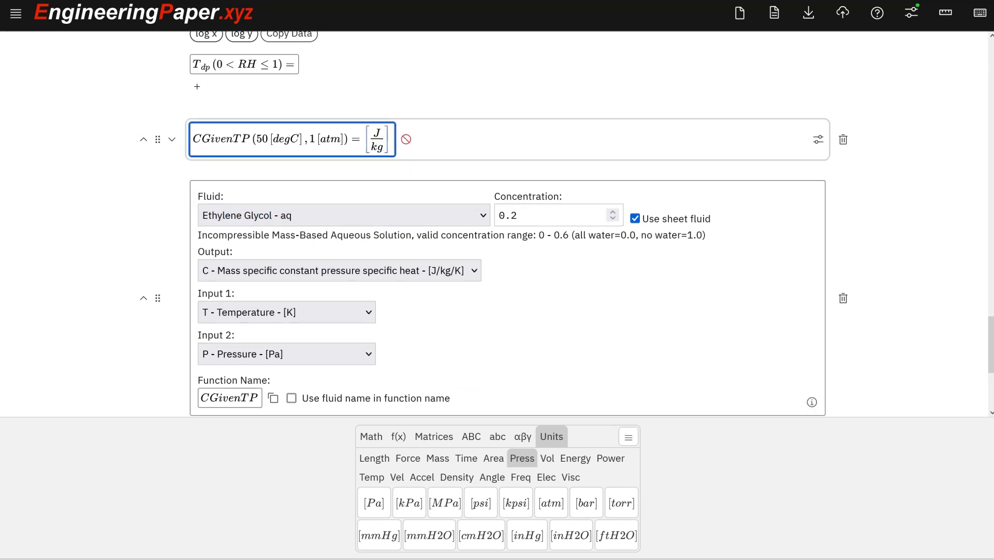
text(*)
text(K)
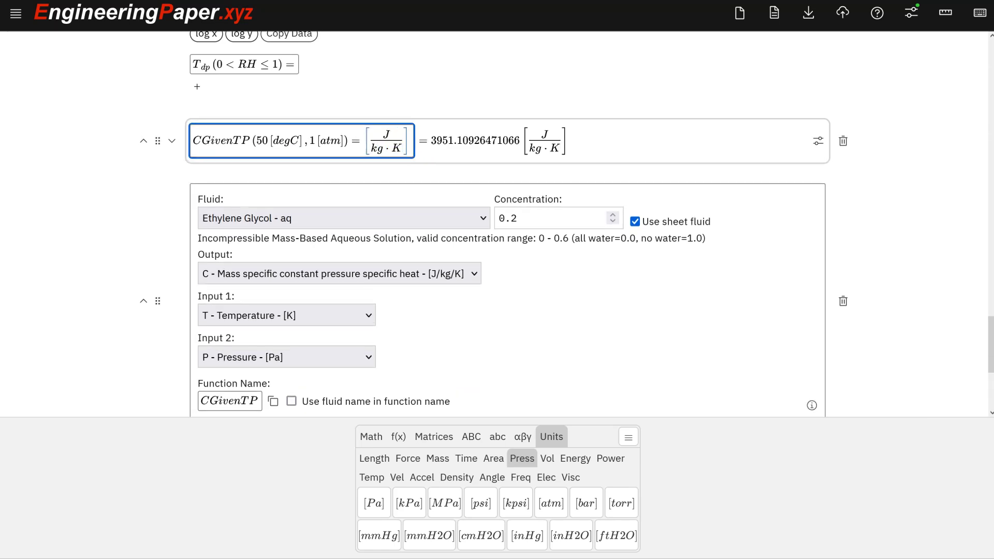
Change the sheet's default temperature unit from degF in Sheet Settings and confirm
click(910, 13)
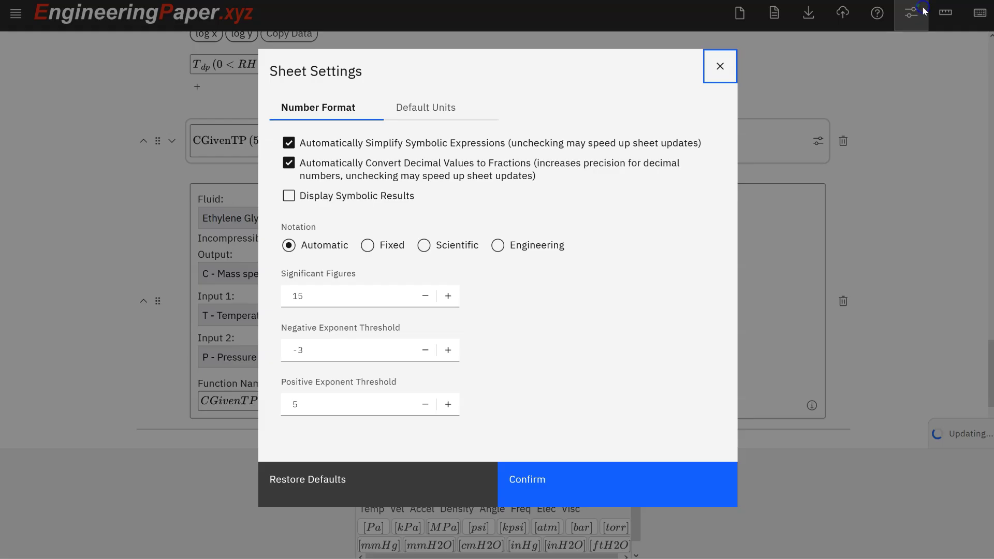
click(426, 107)
scroll(422, 217, down, 3)
scroll(422, 218, down, 3)
scroll(422, 218, down, 3)
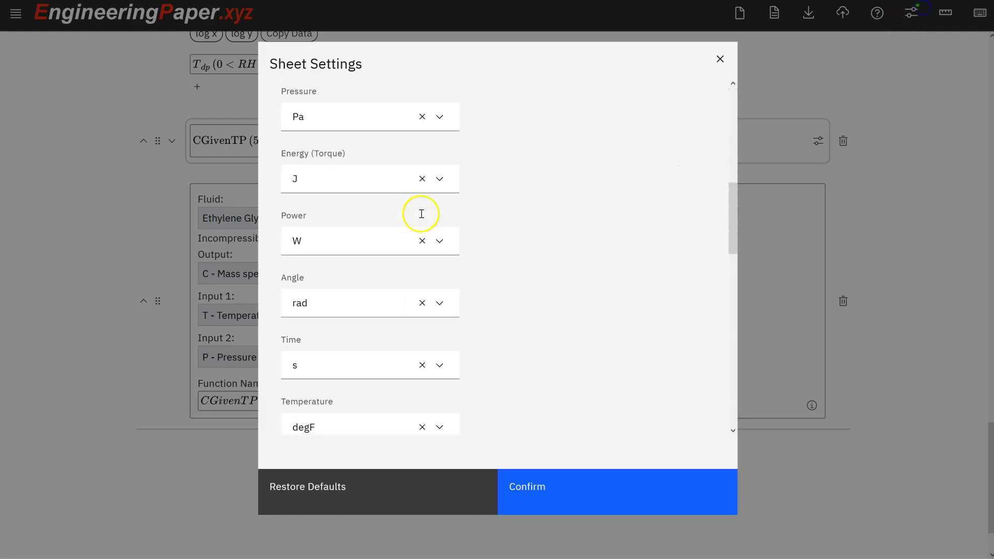
scroll(422, 218, down, 2)
scroll(423, 221, down, 2)
click(440, 217)
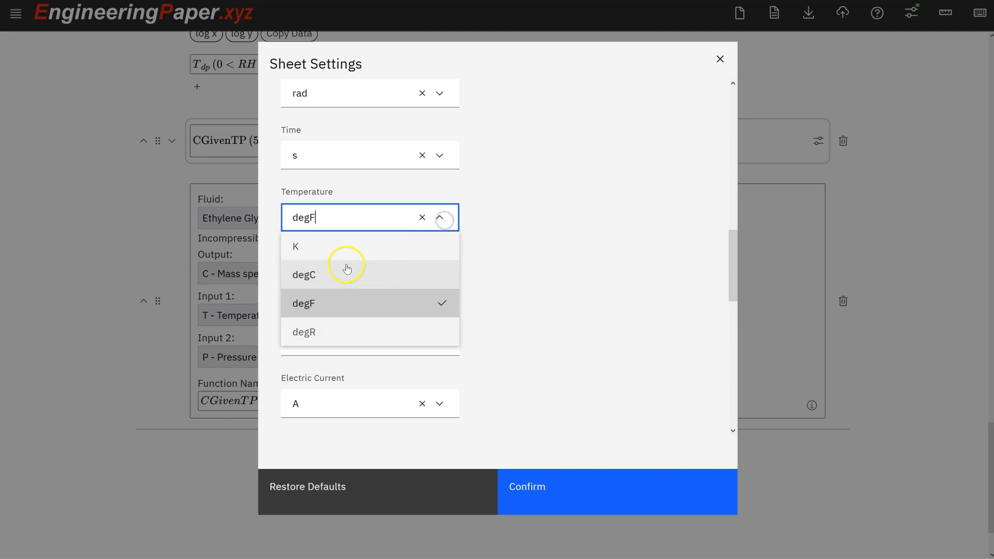
click(336, 247)
click(580, 483)
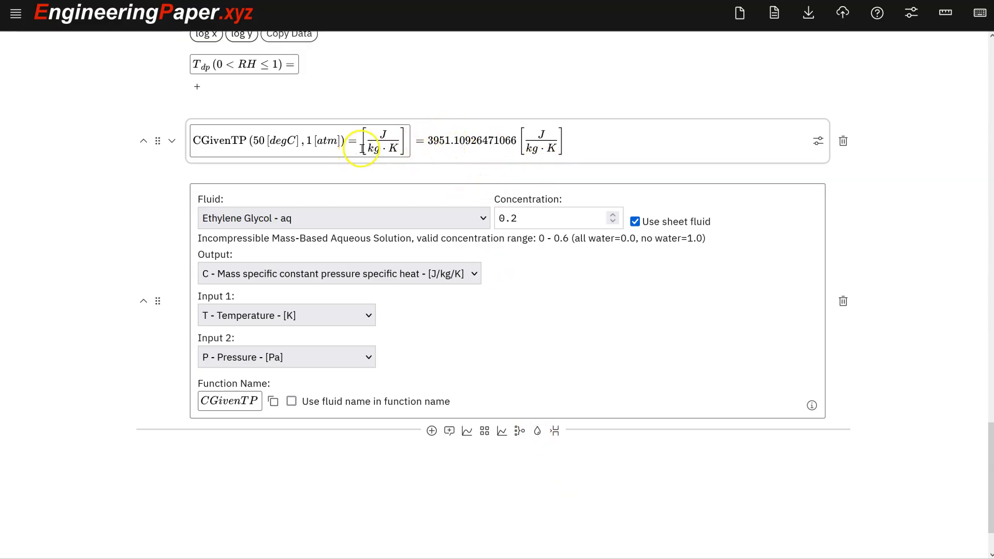
scroll(396, 349, down, 1)
scroll(396, 354, up, 1)
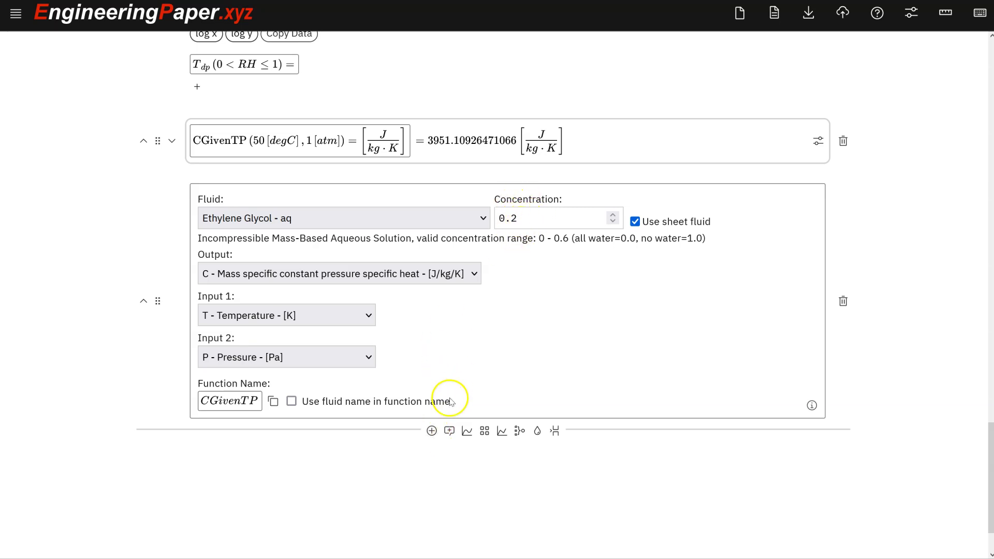
Add a second sheet-fluid cell giving the glycol mixture density as DGivenTP
click(537, 431)
scroll(547, 357, down, 4)
scroll(544, 326, down, 1)
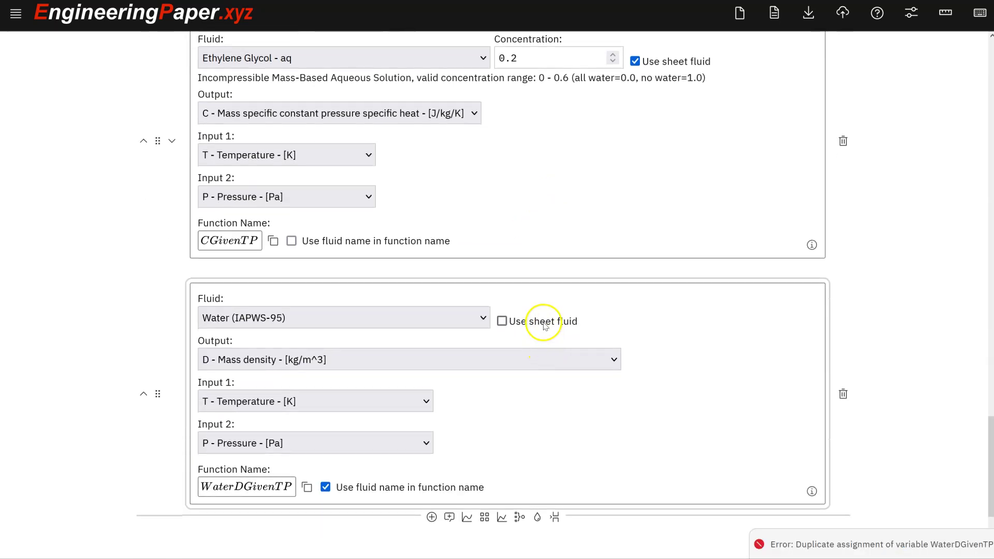
scroll(522, 181, up, 3)
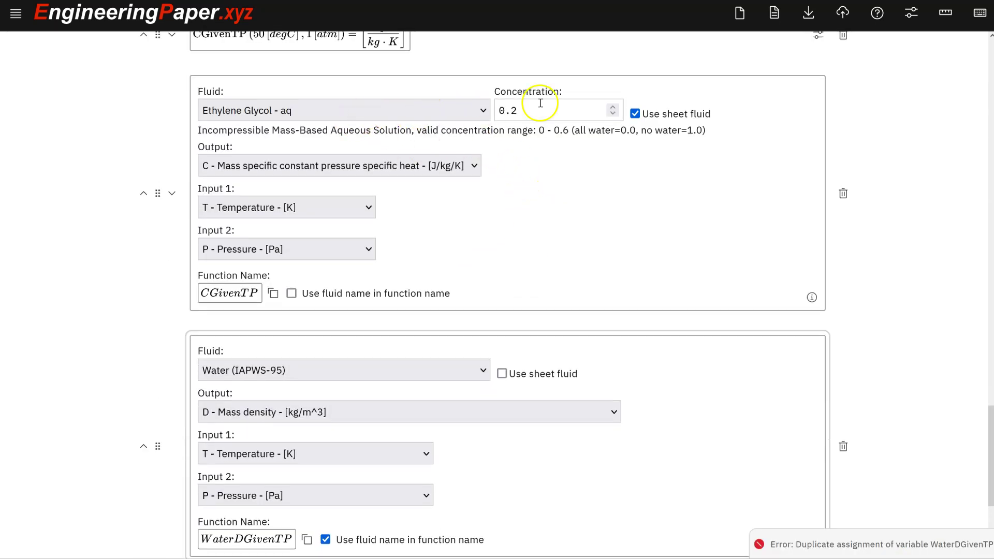
click(502, 373)
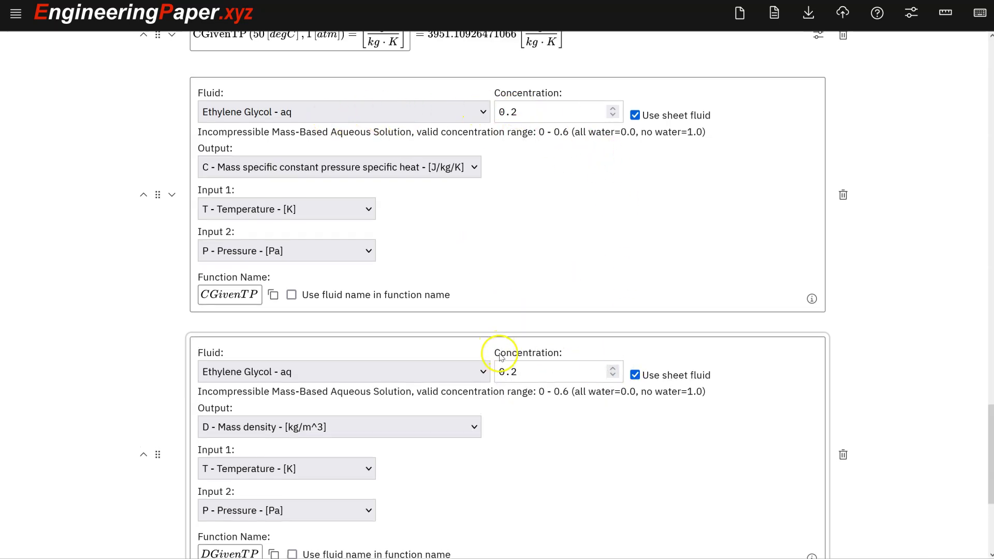
scroll(629, 373, down, 2)
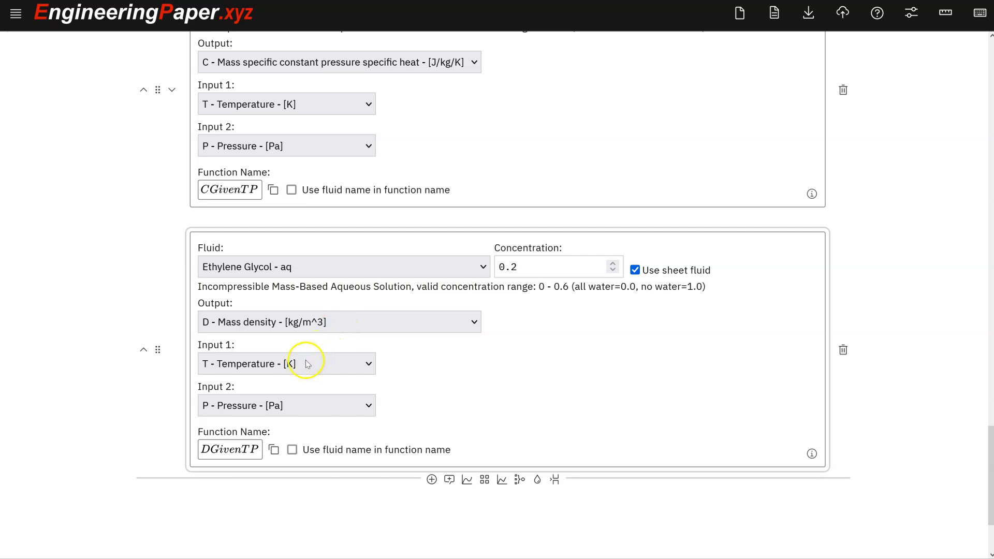
click(233, 450)
scroll(240, 449, down, 2)
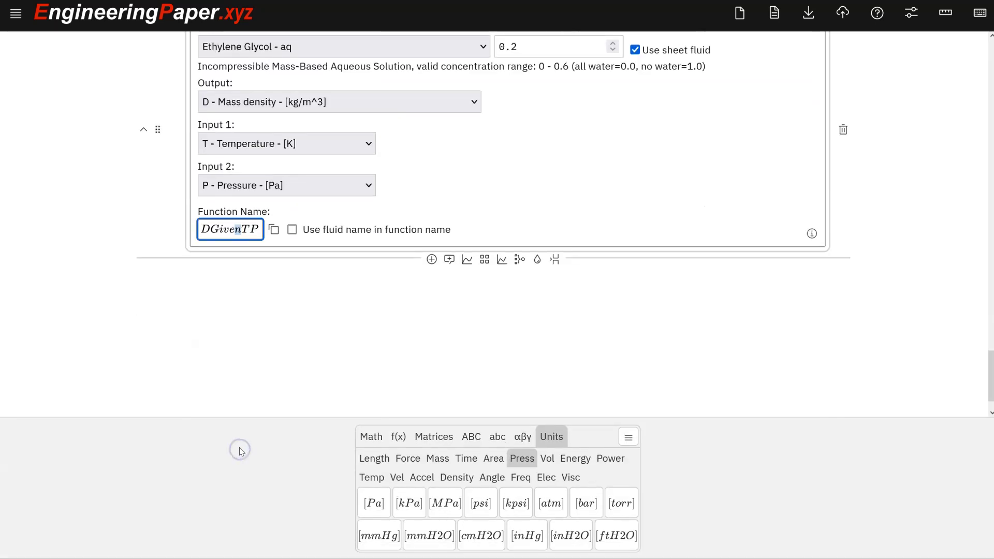
click(268, 256)
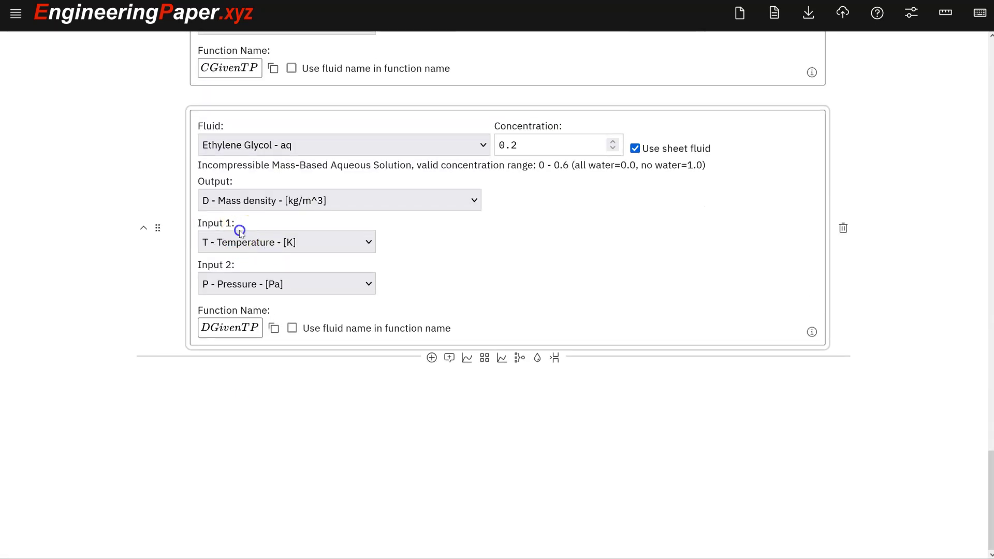
click(230, 328)
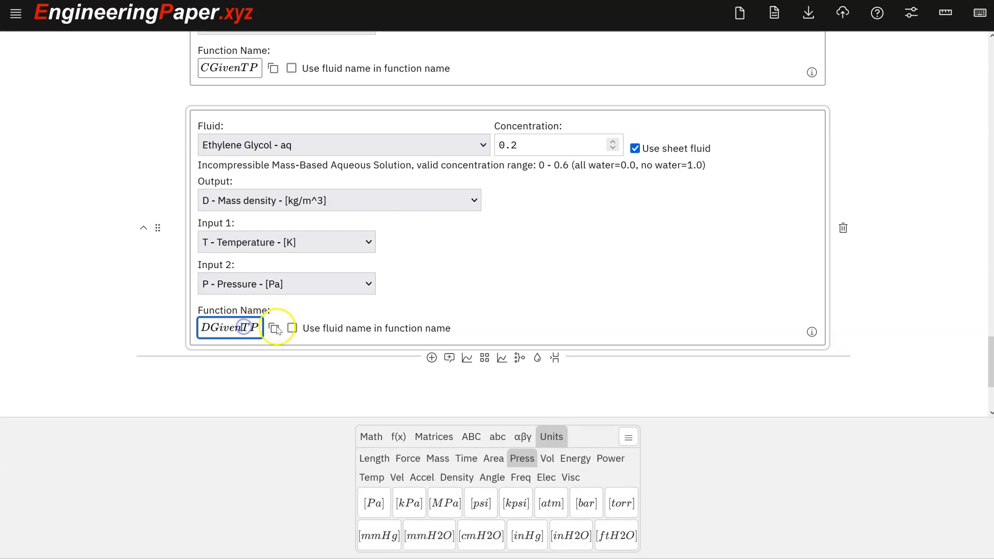
scroll(313, 271, up, 1)
scroll(314, 270, up, 3)
scroll(314, 270, up, 3)
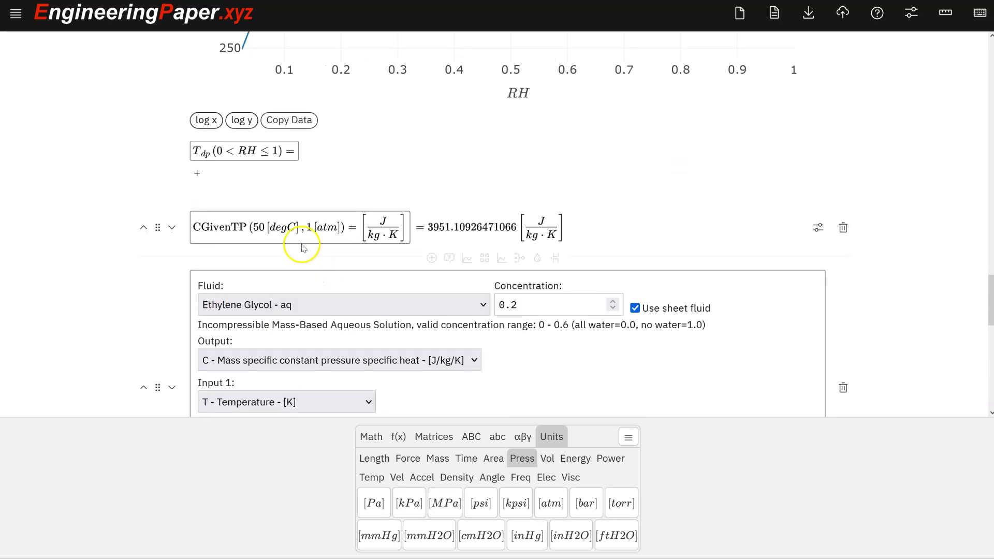
Insert a math cell below the specific-heat result for DGivenTP(50[degC], 1[atm])
click(431, 258)
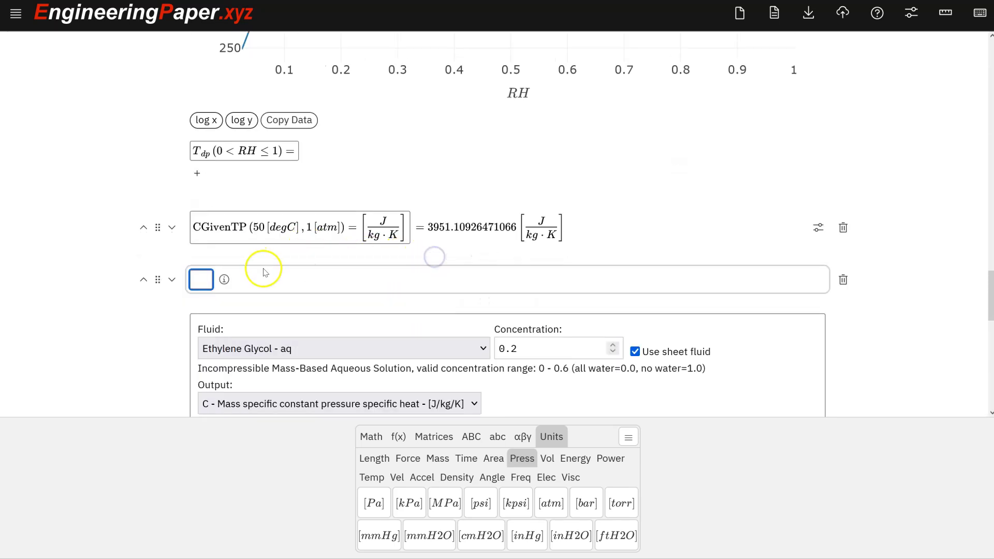
text(DGivenTP(50[)
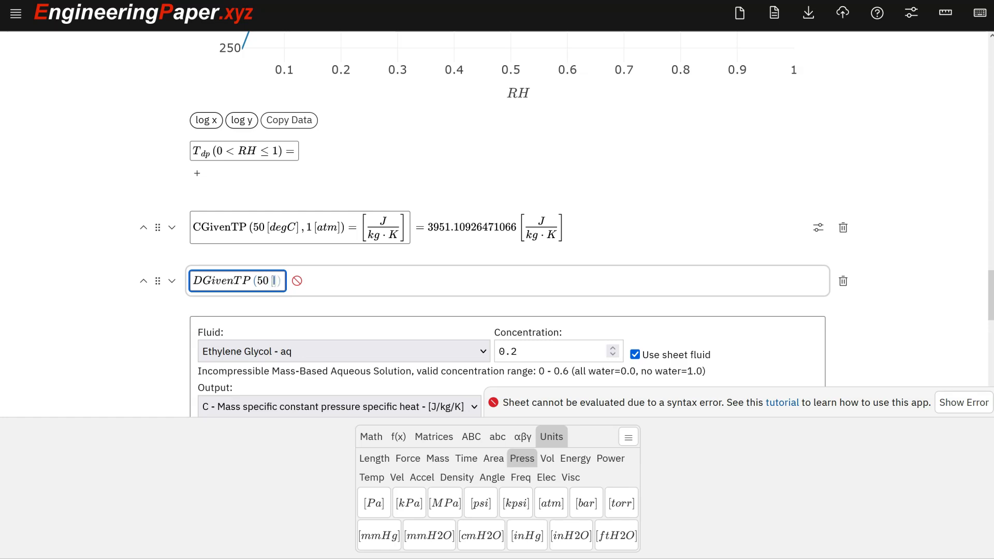
text(degC],1)
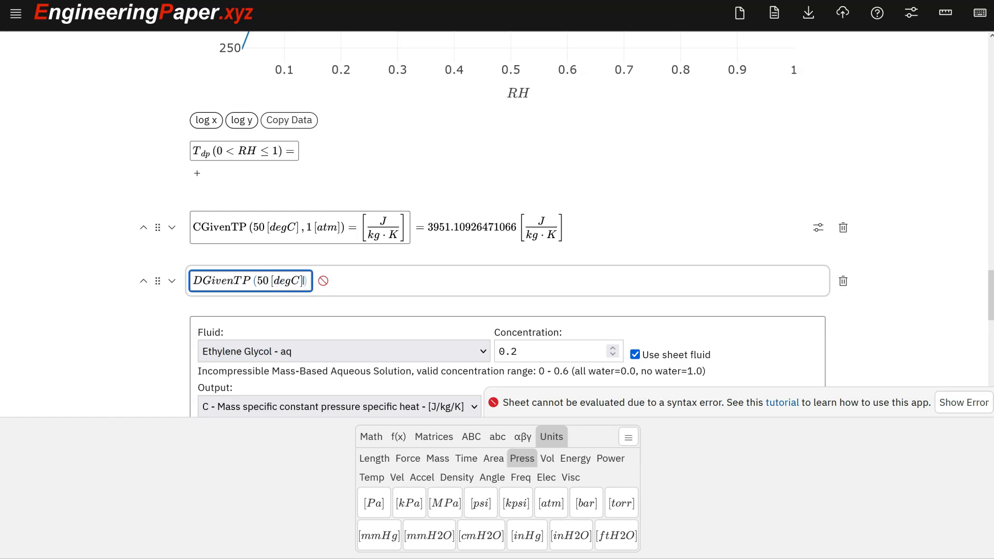
text([atm)
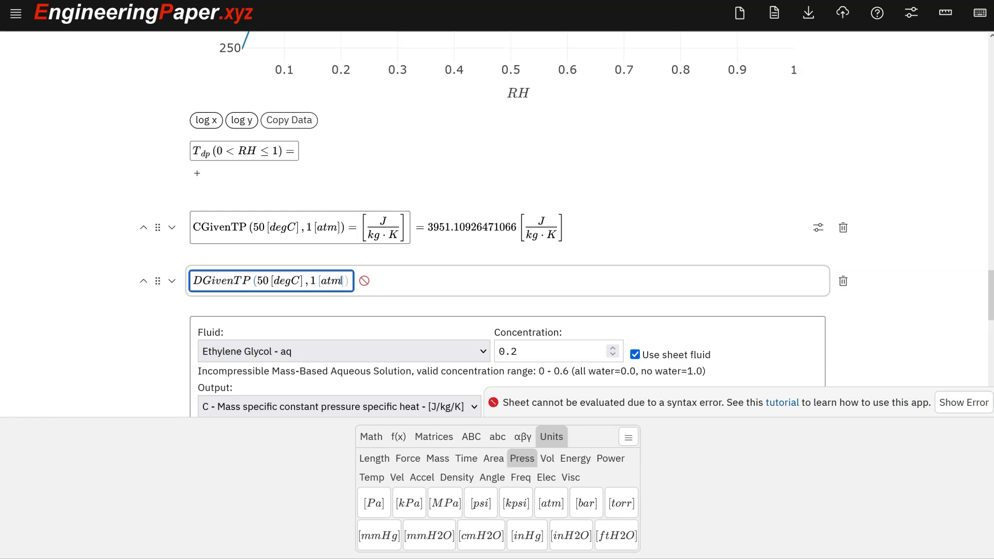
text(])=)
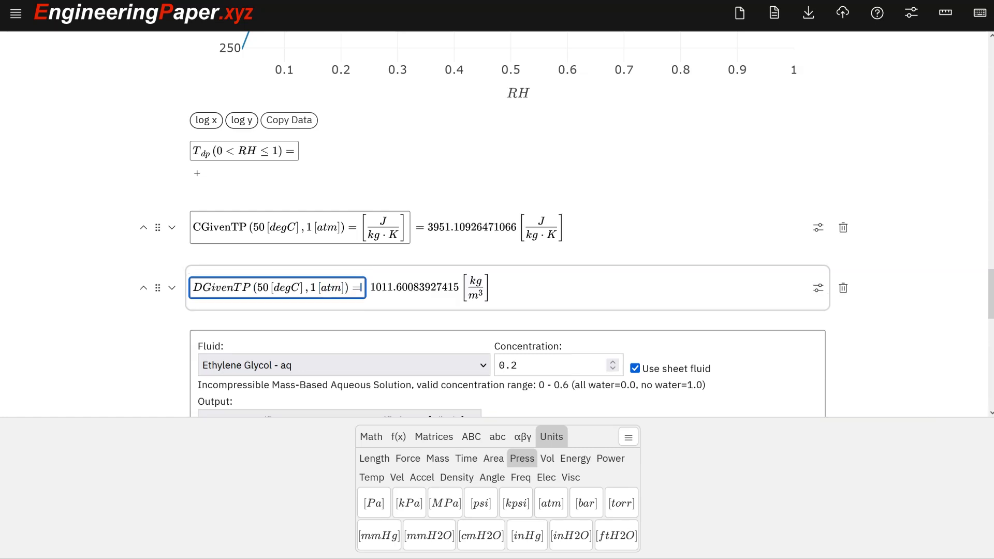
scroll(426, 277, down, 1)
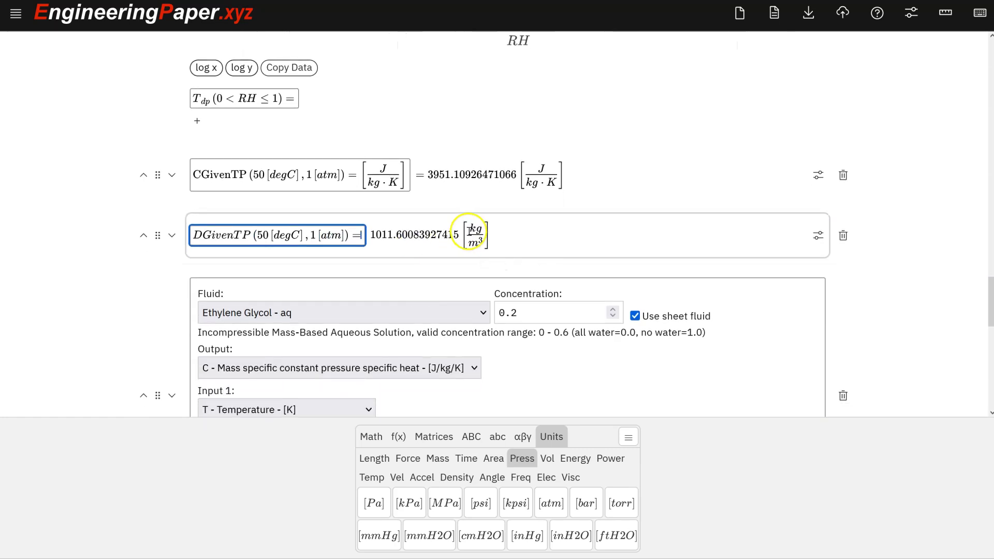
scroll(475, 233, down, 1)
scroll(392, 193, down, 2)
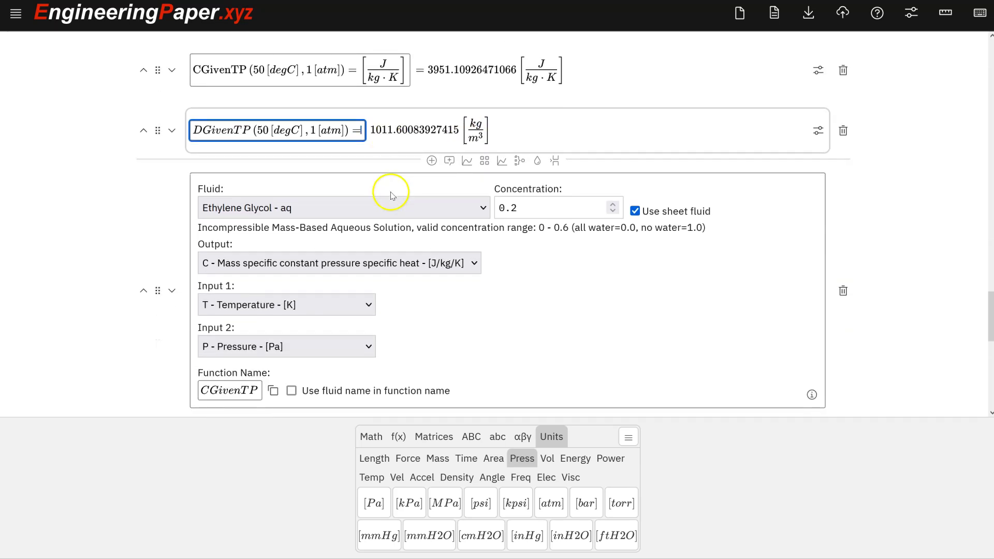
scroll(380, 218, down, 2)
scroll(381, 233, down, 2)
scroll(378, 241, down, 2)
scroll(379, 242, down, 1)
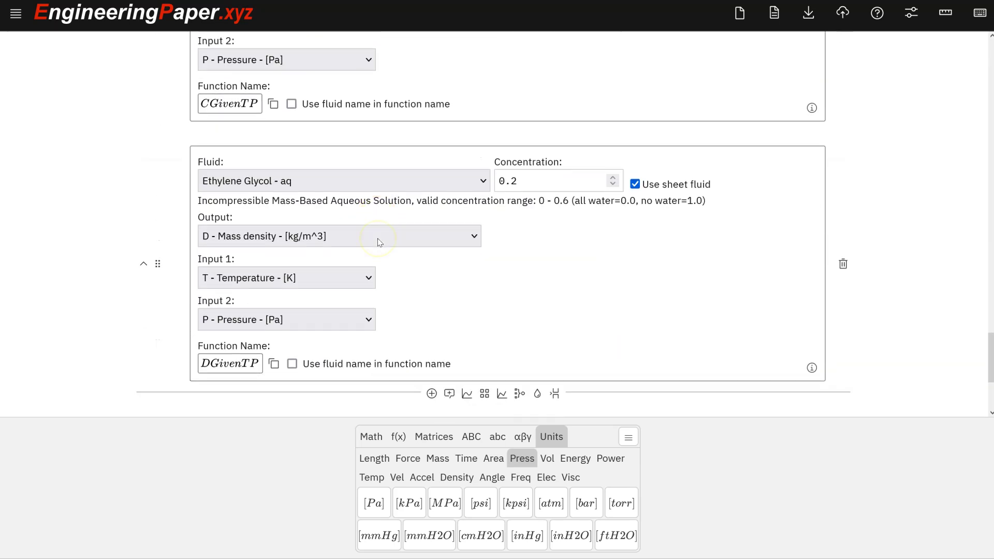
scroll(401, 243, down, 1)
scroll(412, 238, up, 1)
scroll(414, 241, down, 2)
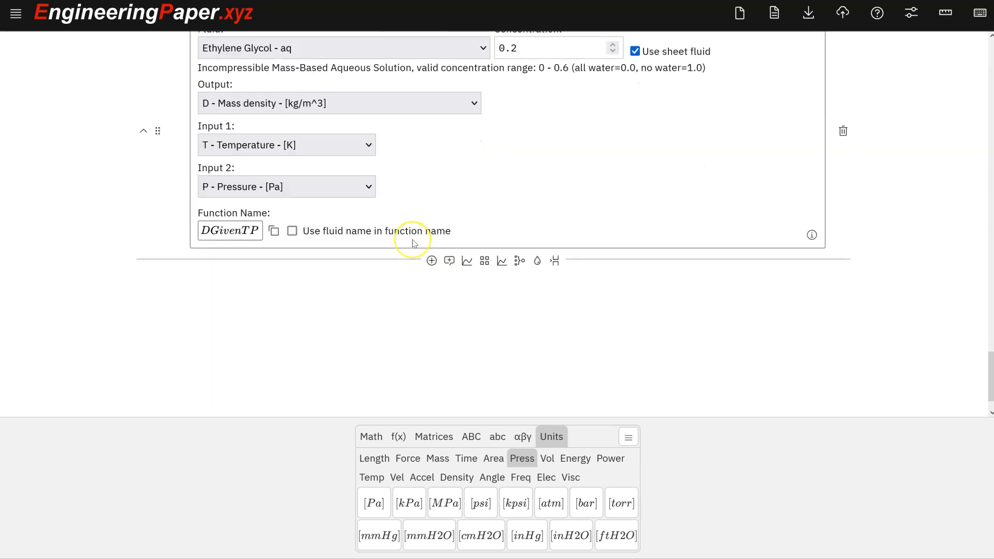
scroll(414, 242, up, 1)
scroll(428, 234, down, 2)
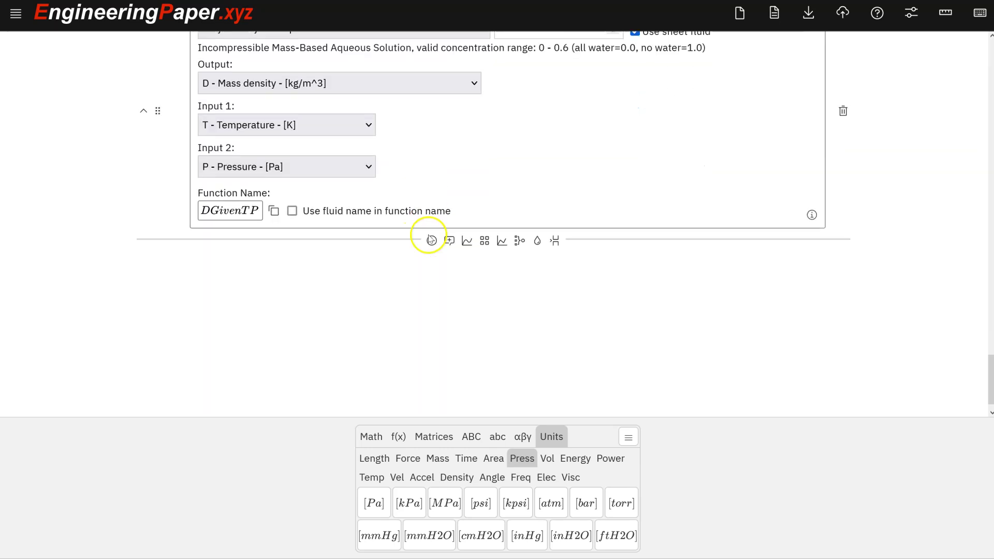
scroll(432, 228, up, 1)
scroll(432, 233, up, 1)
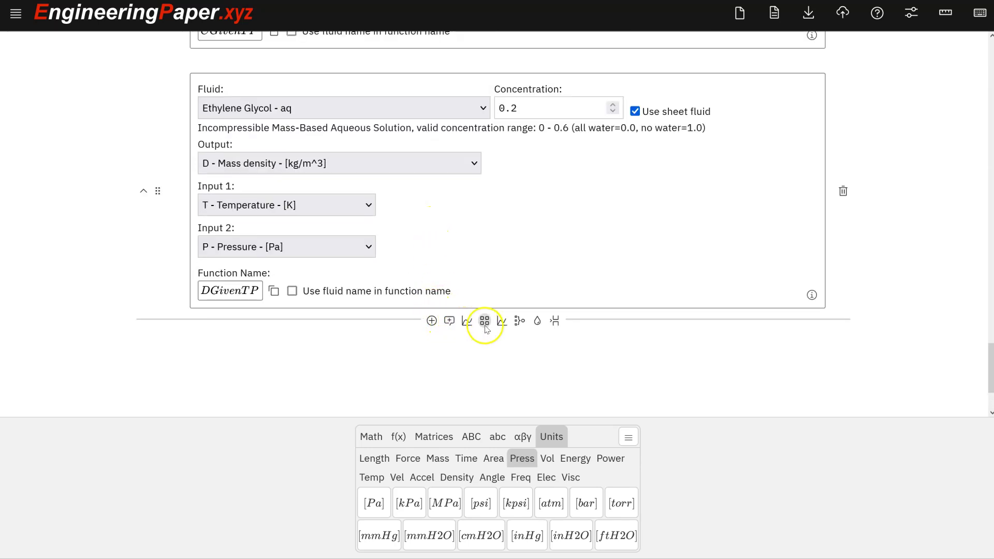
Add a third sheet-fluid cell with Output 'V - Viscosity', named VGivenTP
click(519, 321)
scroll(498, 303, down, 2)
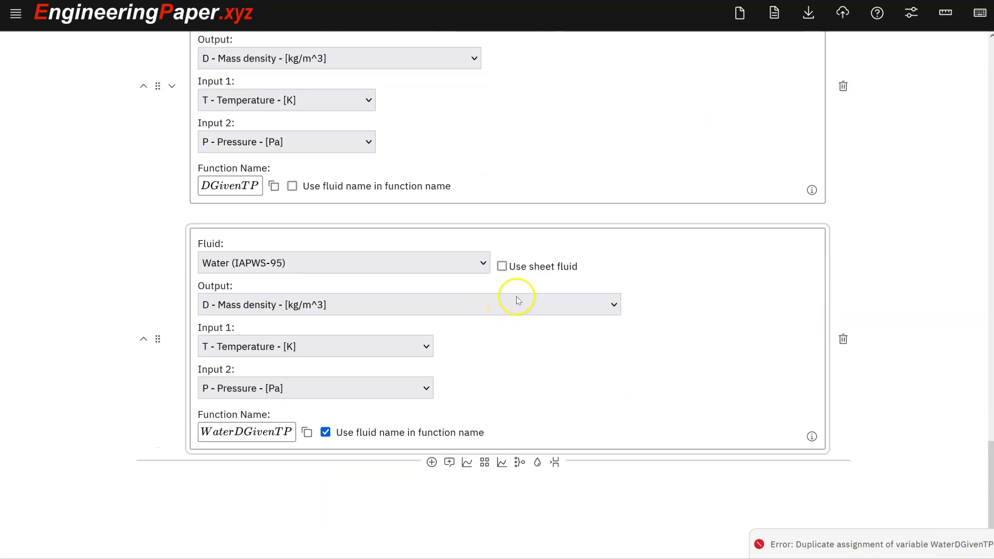
click(502, 267)
scroll(482, 272, down, 2)
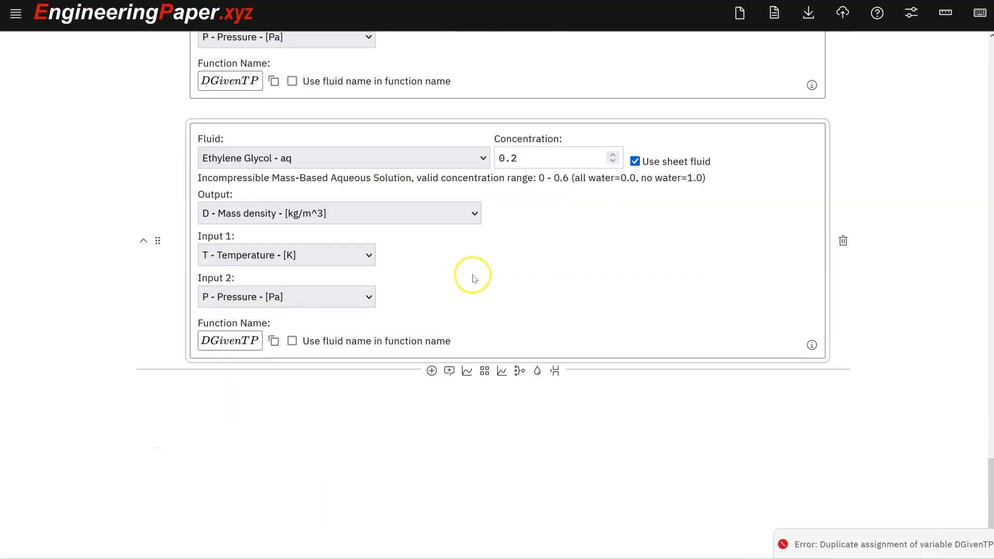
click(341, 216)
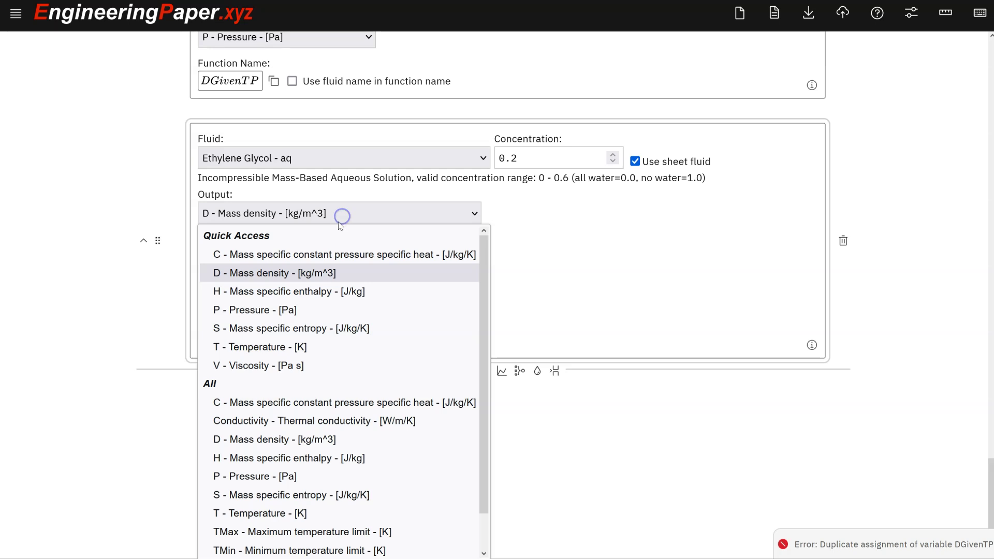
click(284, 365)
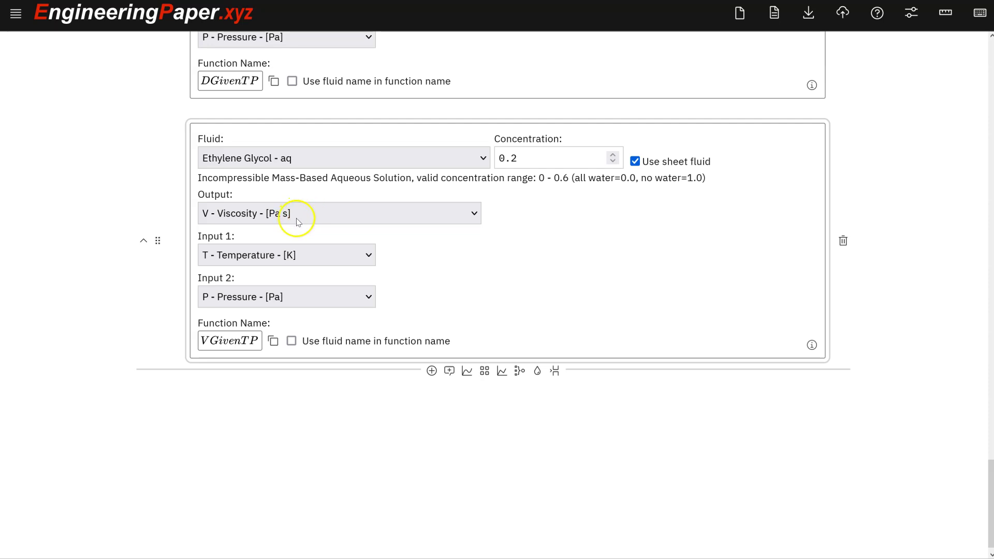
click(249, 342)
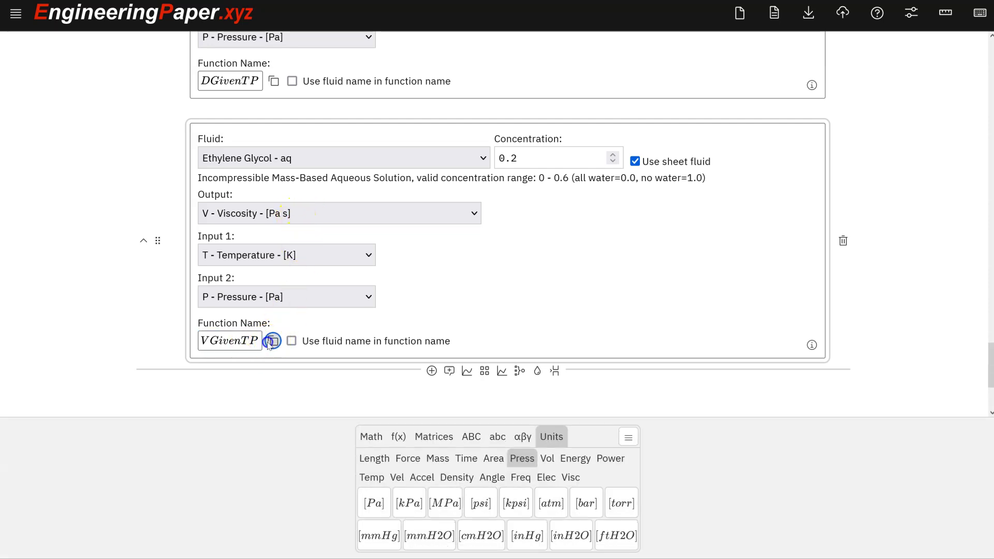
click(342, 281)
scroll(345, 295, up, 5)
scroll(345, 295, up, 3)
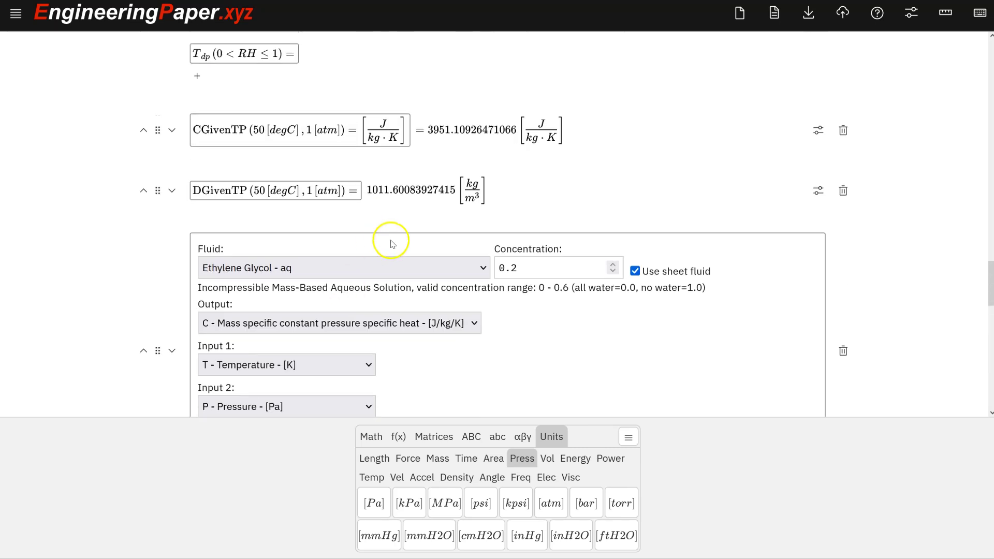
Add a math cell evaluating VGivenTP(50[degC],1[atm]), with the unit changed from cP to ureyn
click(433, 221)
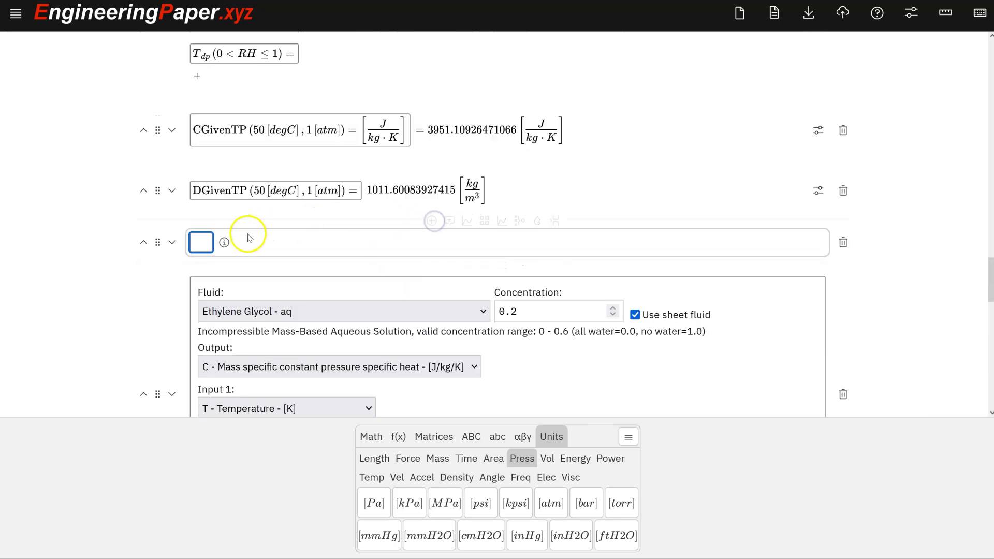
click(200, 244)
text(VGivenTP)
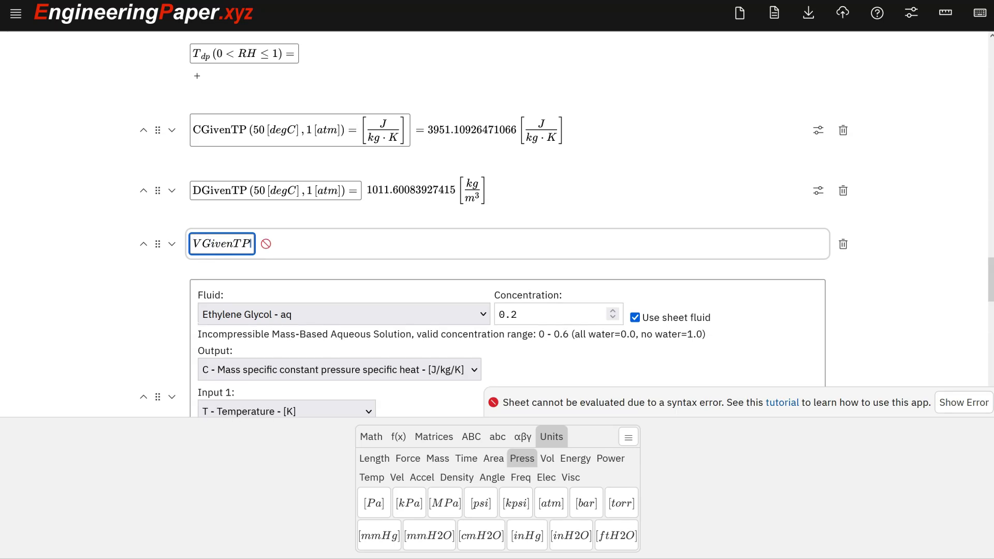
text( (50 [degC] , 1 )
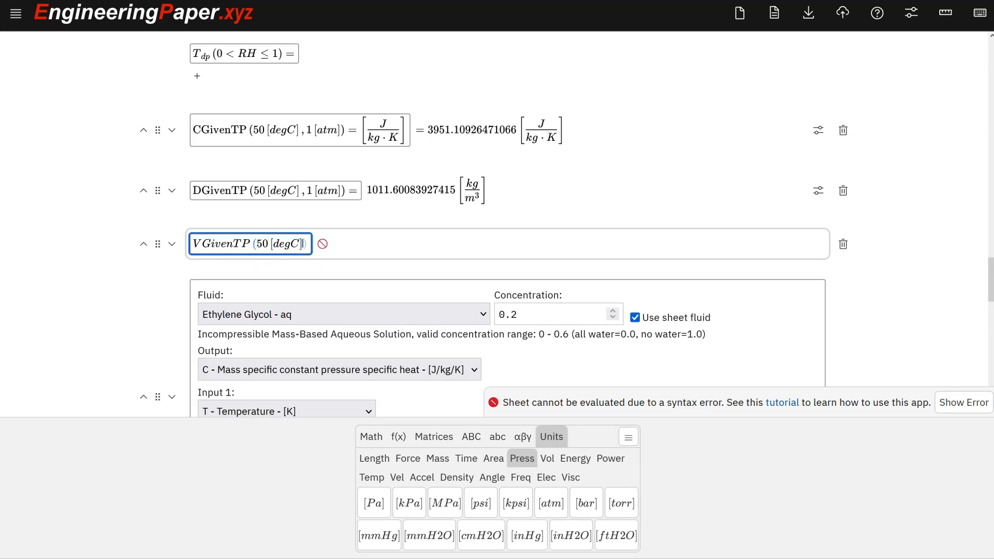
text([atm]) = )
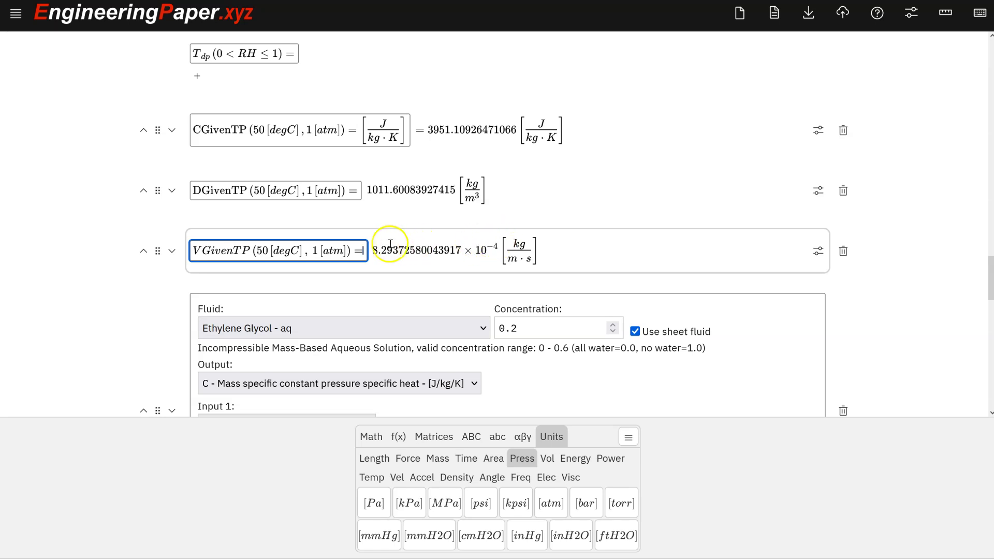
text([)
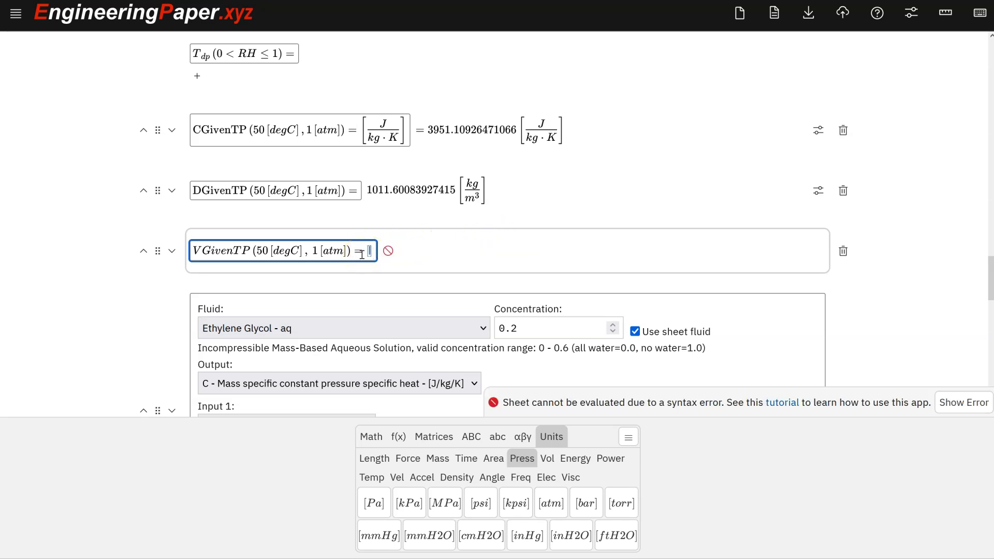
text(c)
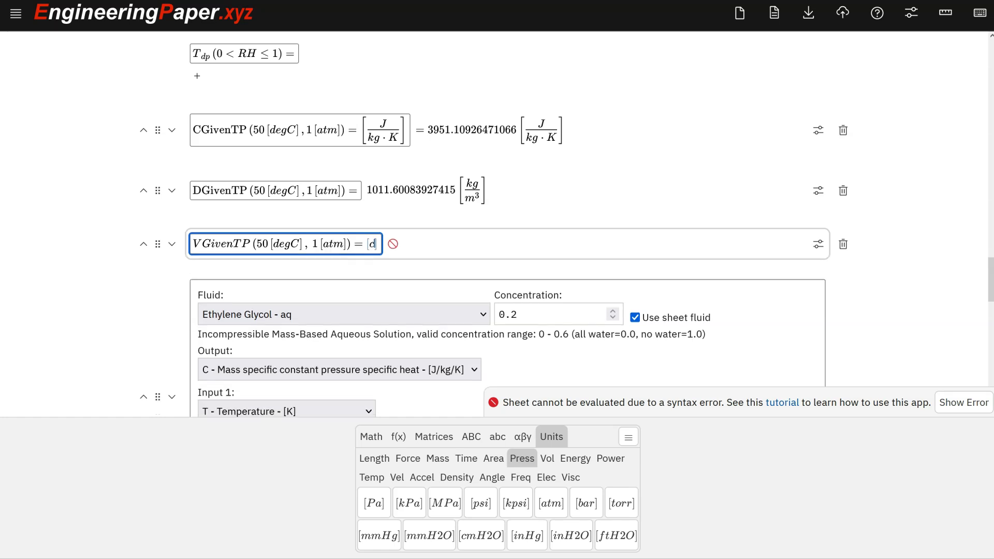
text(P)
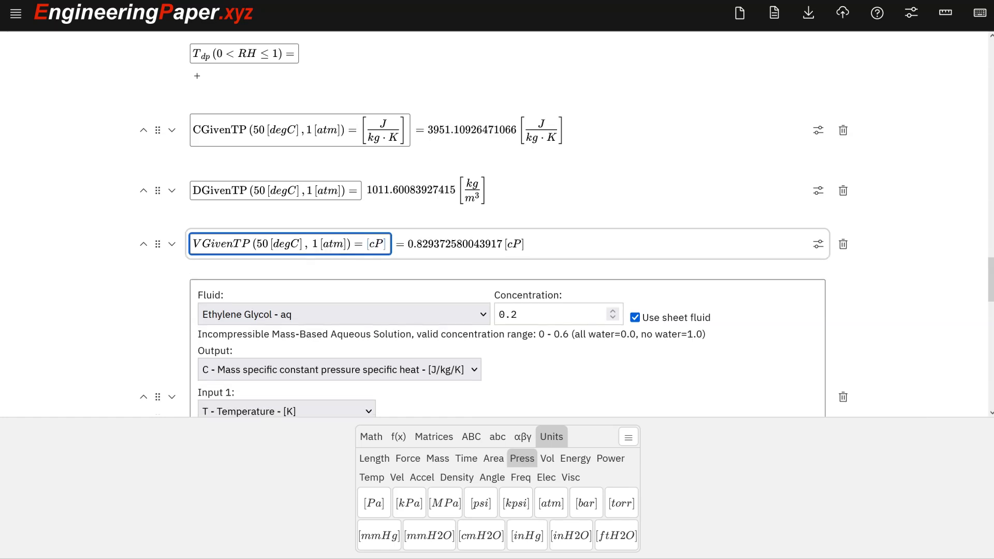
key(BackSpace)
text(ure)
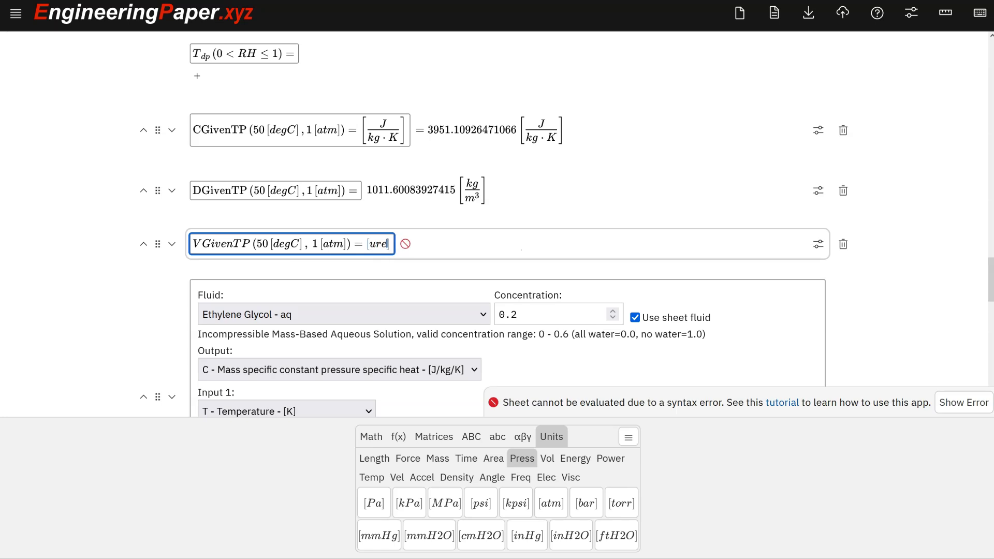
text(yn)
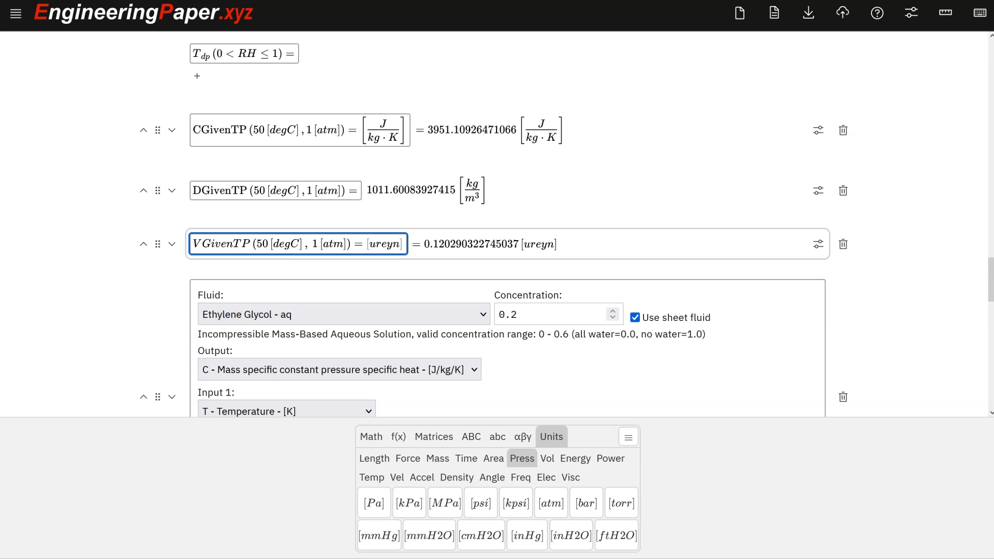
scroll(636, 310, down, 3)
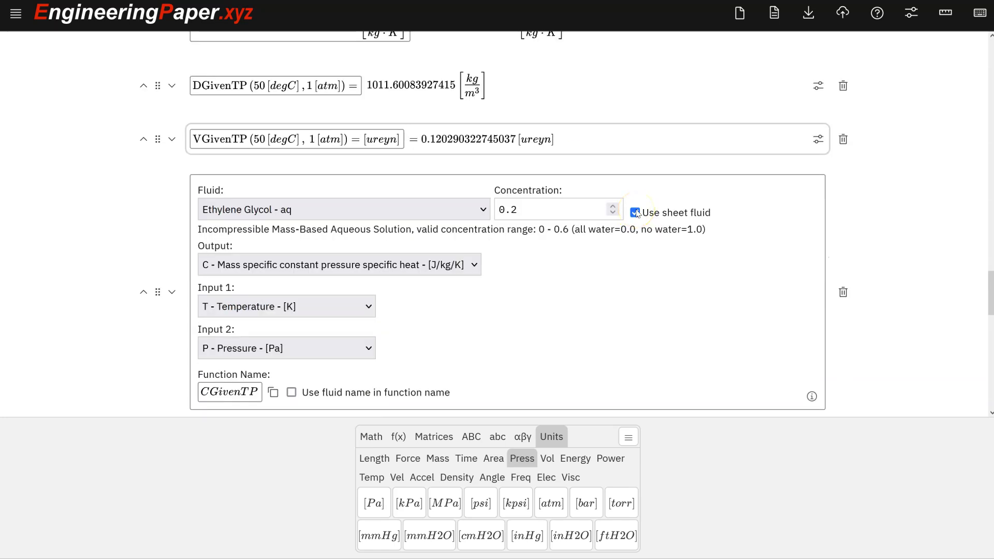
scroll(467, 207, up, 3)
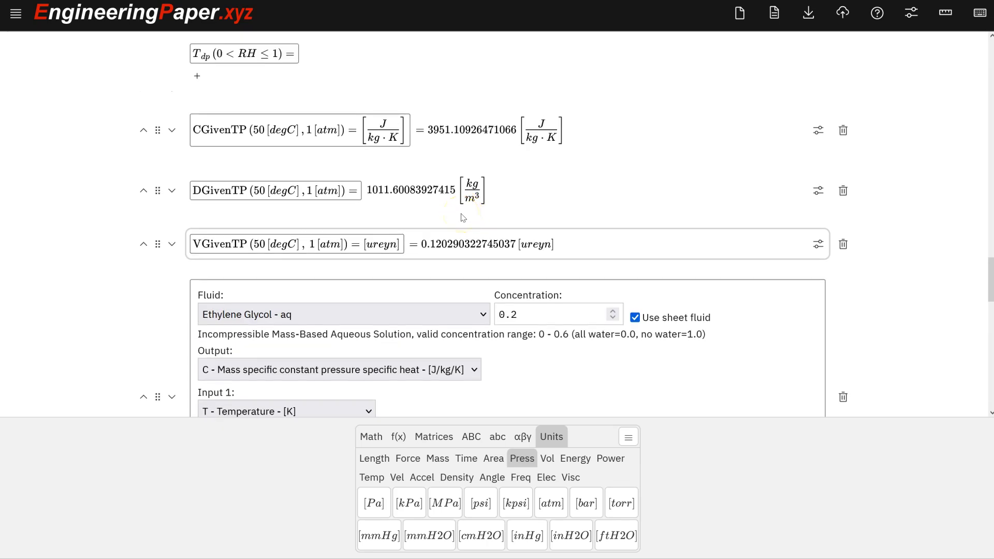
Select Propylene Glycol - aq in the Fluid dropdown of the specific heat fluid cell
click(414, 311)
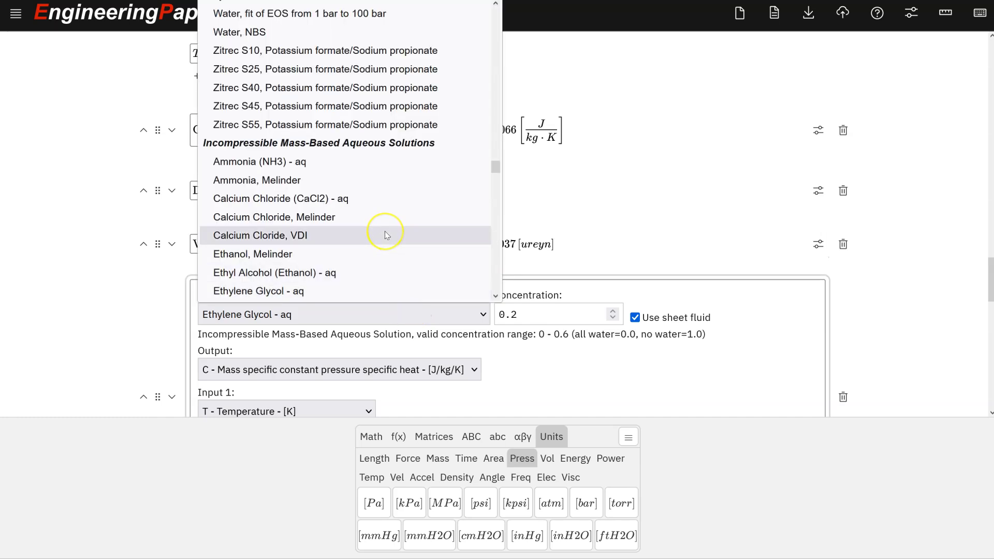
scroll(385, 231, down, 4)
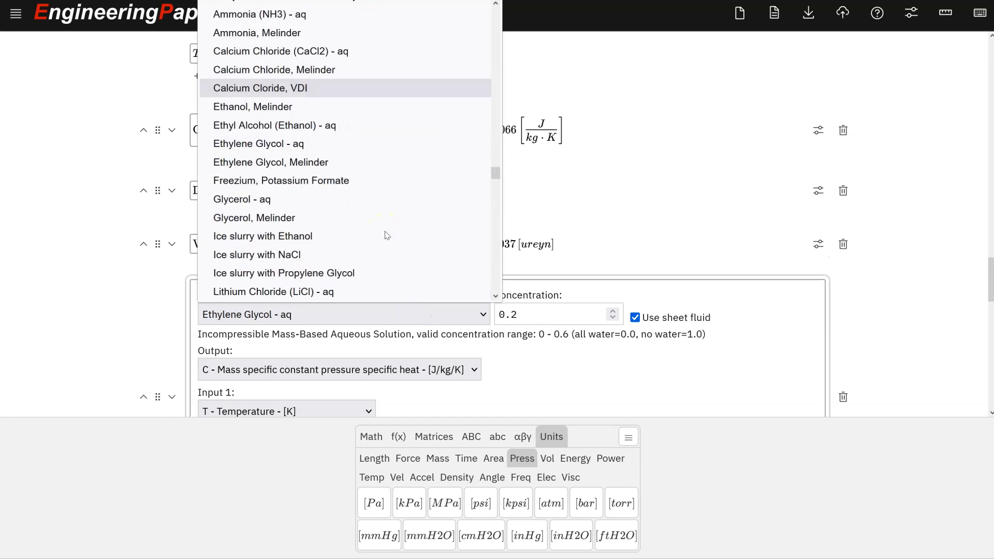
scroll(385, 231, down, 4)
scroll(384, 230, up, 2)
scroll(386, 235, down, 3)
scroll(386, 235, down, 3)
scroll(386, 235, down, 2)
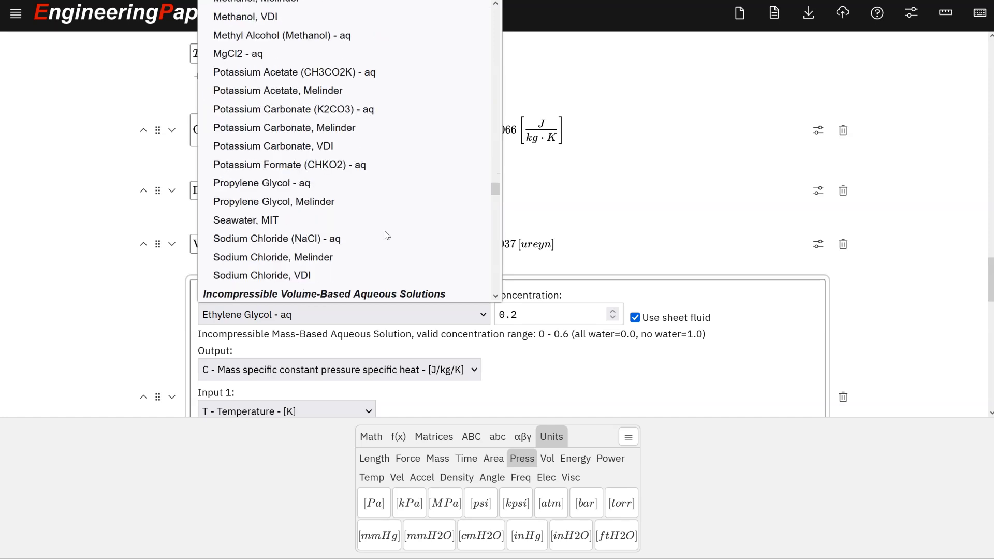
click(360, 186)
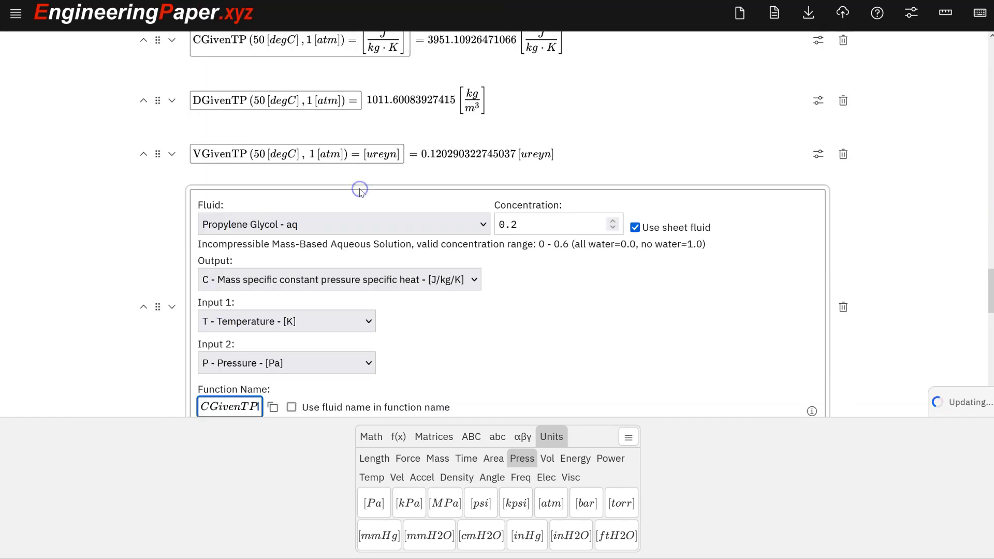
scroll(310, 230, down, 2)
scroll(309, 230, up, 3)
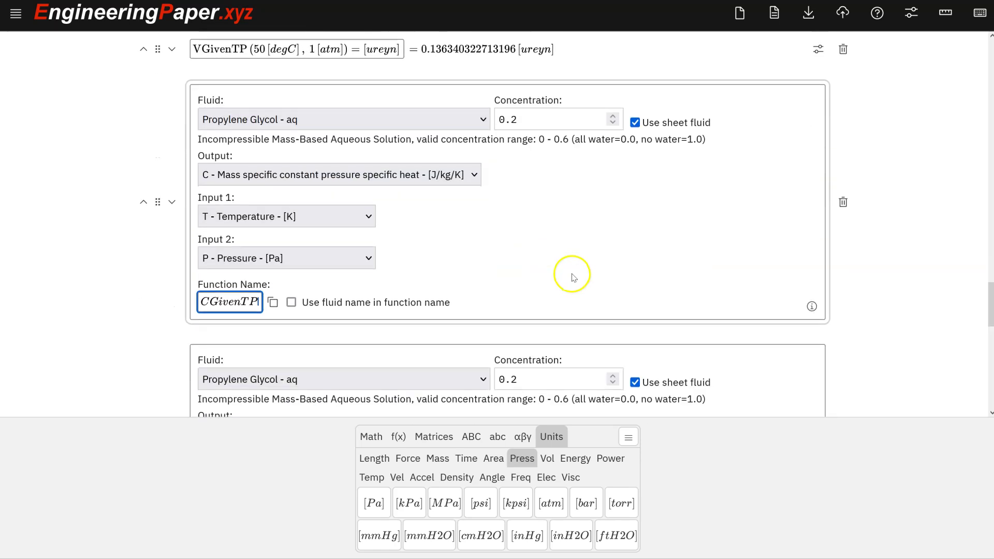
scroll(573, 277, down, 2)
scroll(621, 271, down, 2)
scroll(621, 272, down, 3)
scroll(291, 264, down, 3)
scroll(310, 289, up, 3)
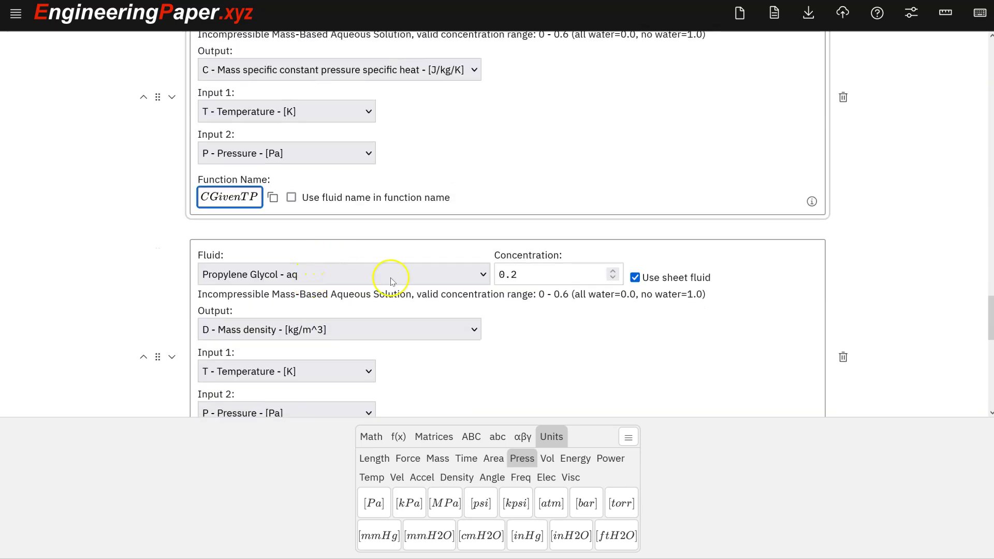
scroll(396, 276, down, 2)
scroll(405, 350, down, 1)
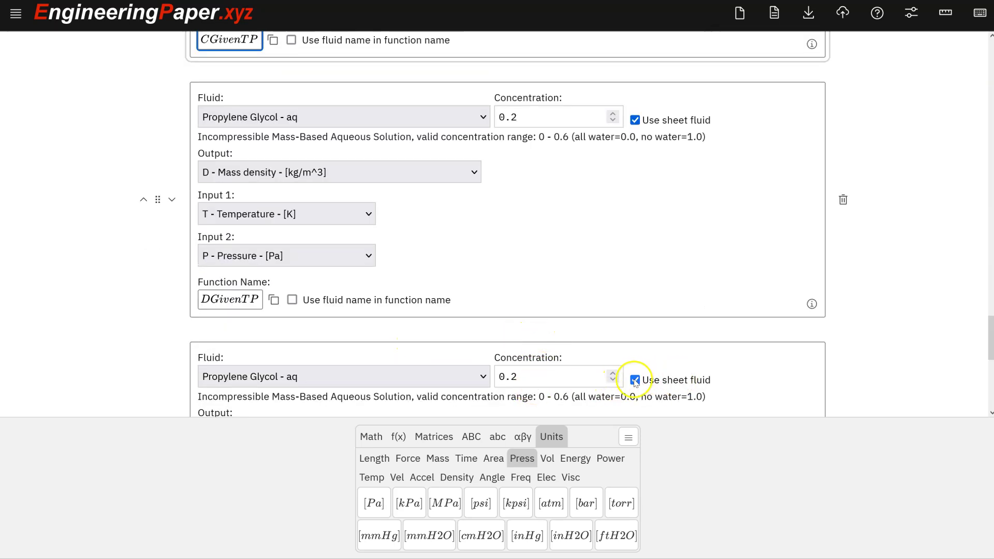
scroll(626, 378, up, 3)
scroll(543, 295, up, 3)
scroll(591, 264, up, 2)
scroll(643, 237, down, 3)
scroll(636, 237, down, 3)
scroll(637, 237, down, 3)
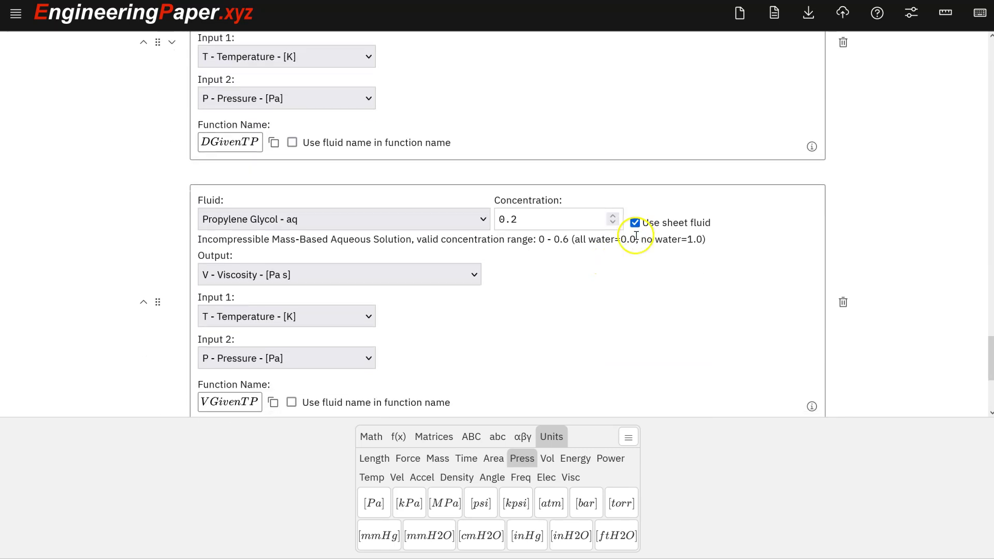
scroll(746, 159, up, 3)
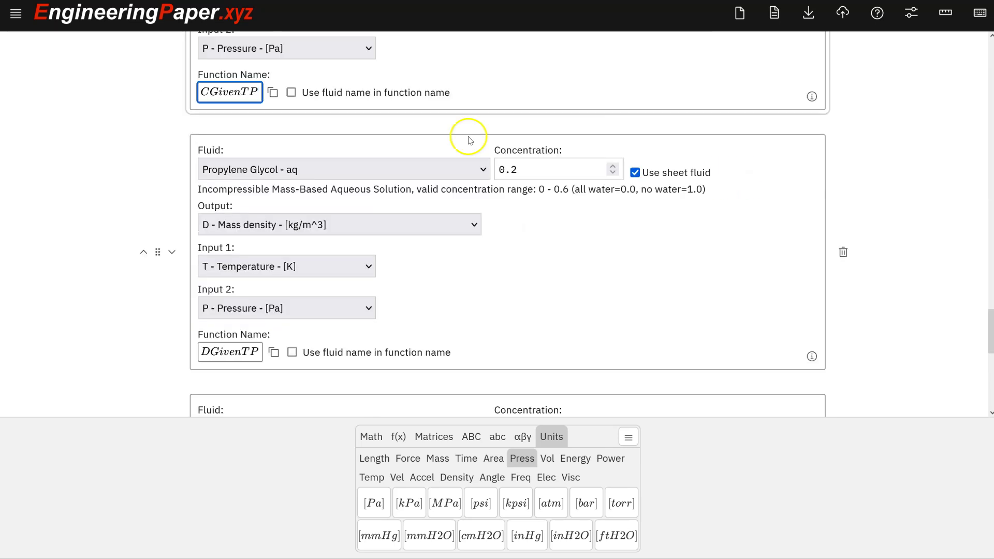
scroll(534, 198, up, 3)
Set the fluid Concentration to 0.1 and apply it to update all property results
click(533, 275)
text(0.1)
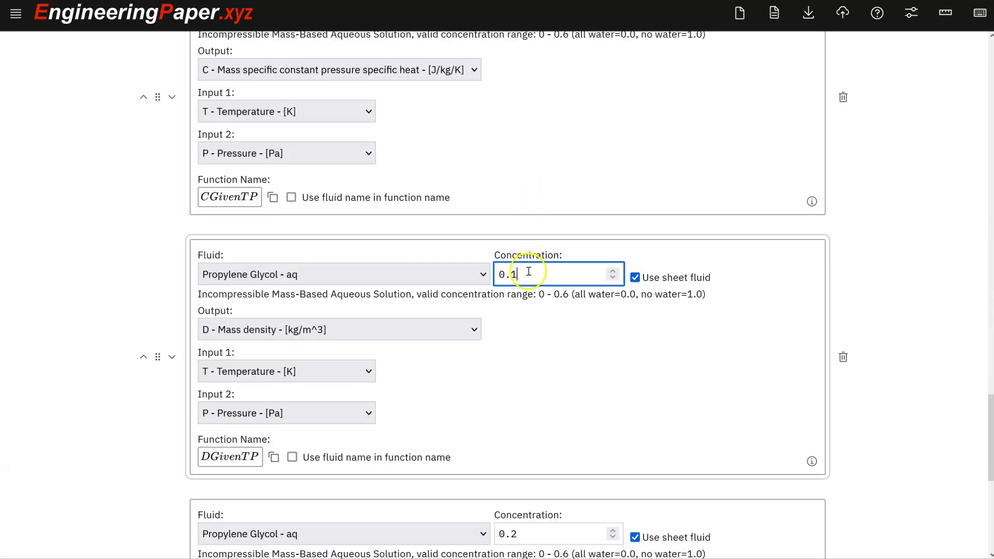
key(Down)
key(Return)
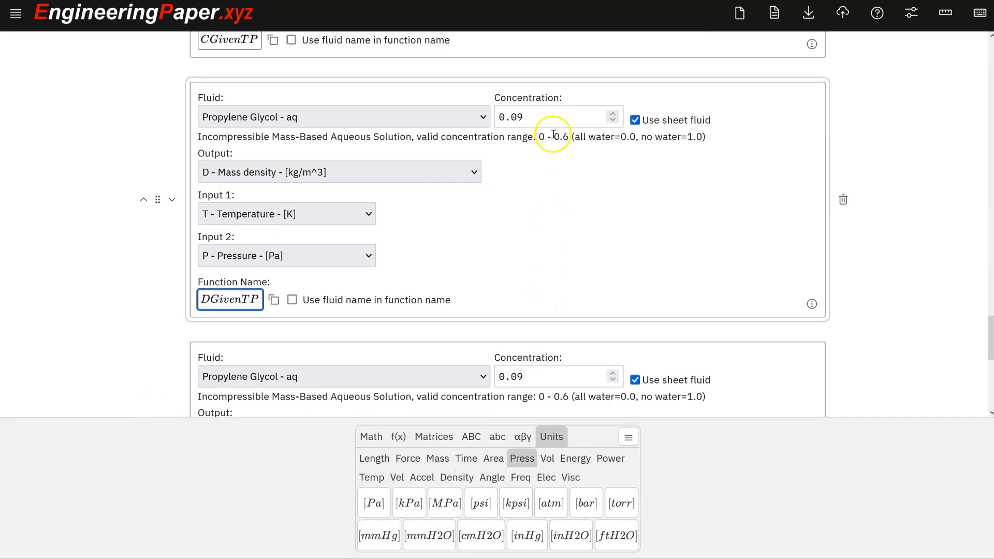
click(554, 119)
key(BackSpace)
text(1)
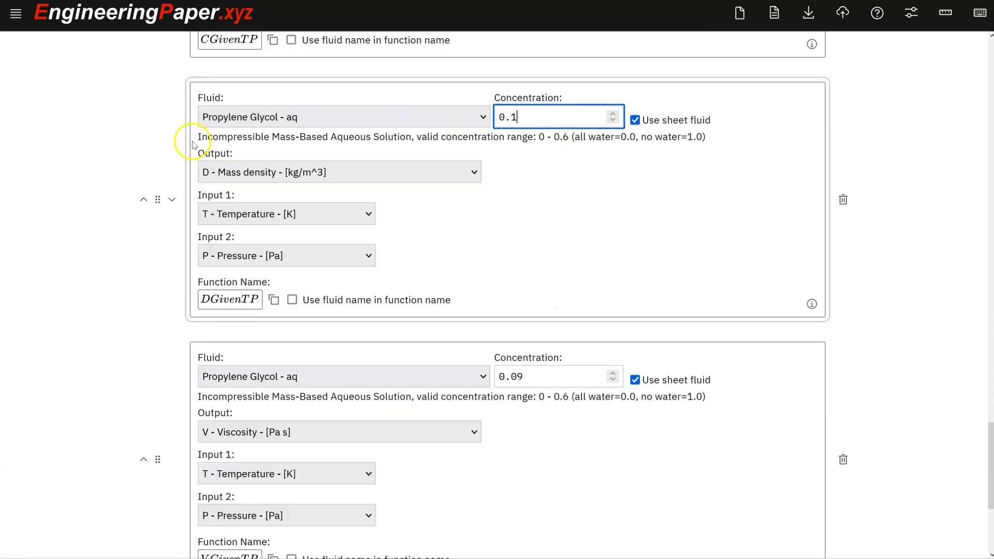
click(124, 113)
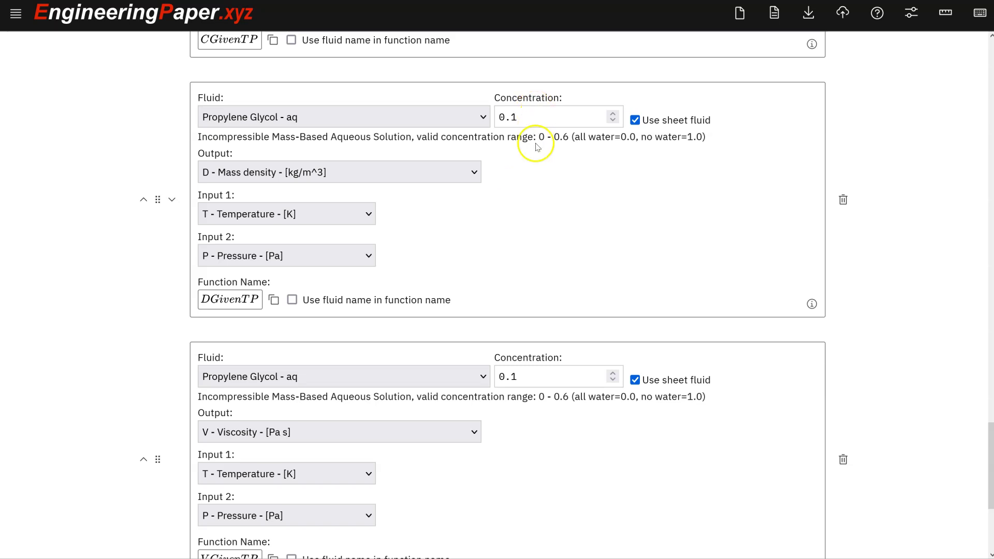
scroll(536, 160, down, 5)
scroll(536, 159, up, 3)
scroll(536, 159, up, 3)
scroll(536, 160, up, 3)
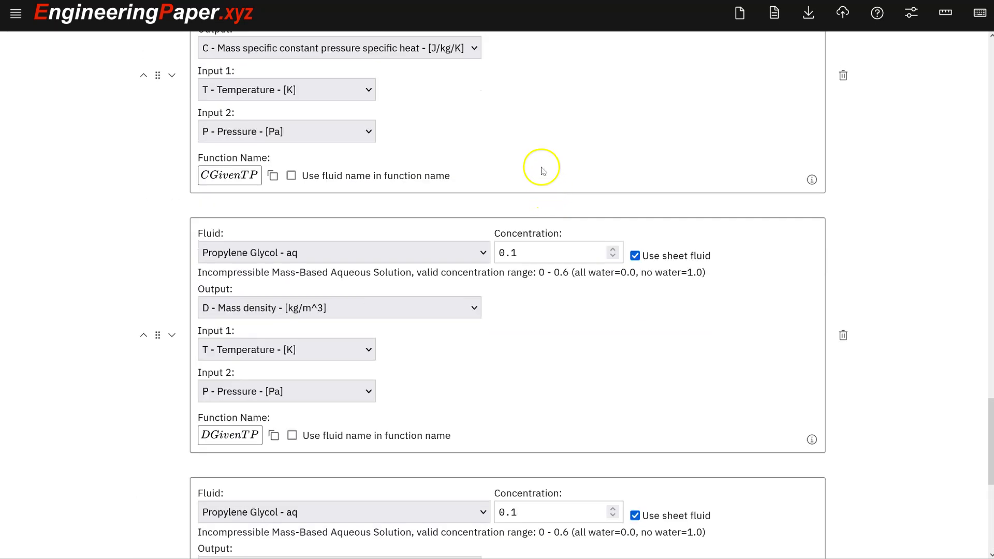
scroll(542, 167, up, 3)
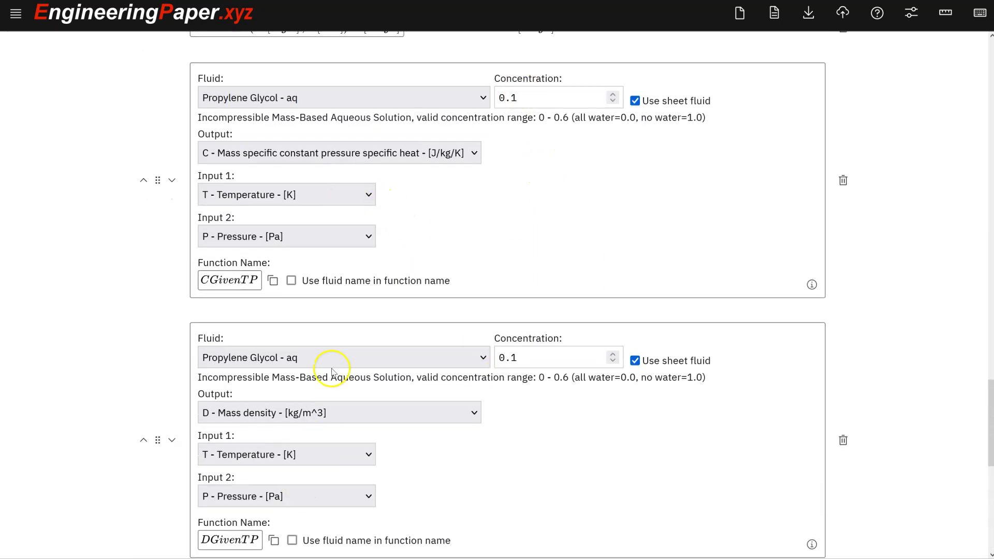
scroll(332, 364, up, 3)
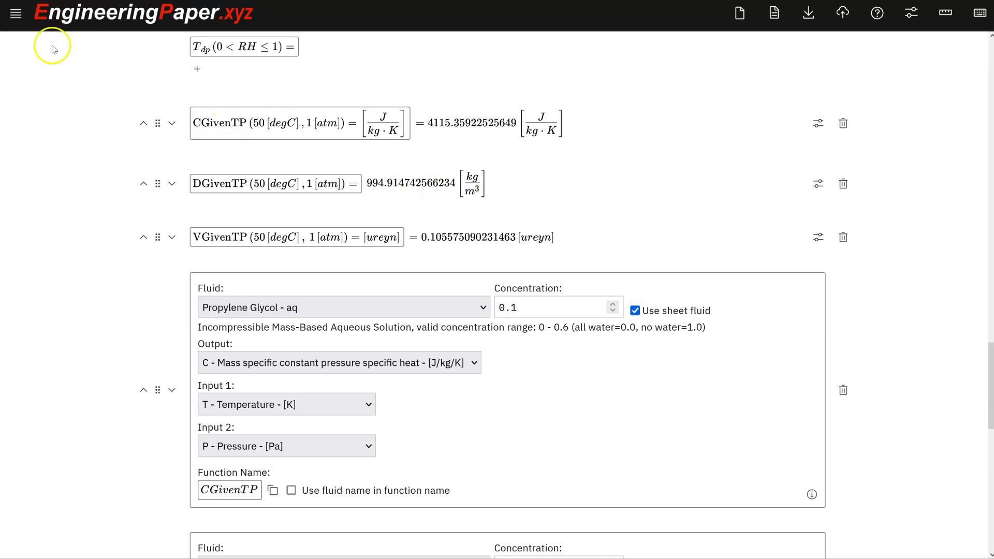
Pick Thermodynamic Properties of Fluids from Example Sheets in the hamburger menu
click(15, 13)
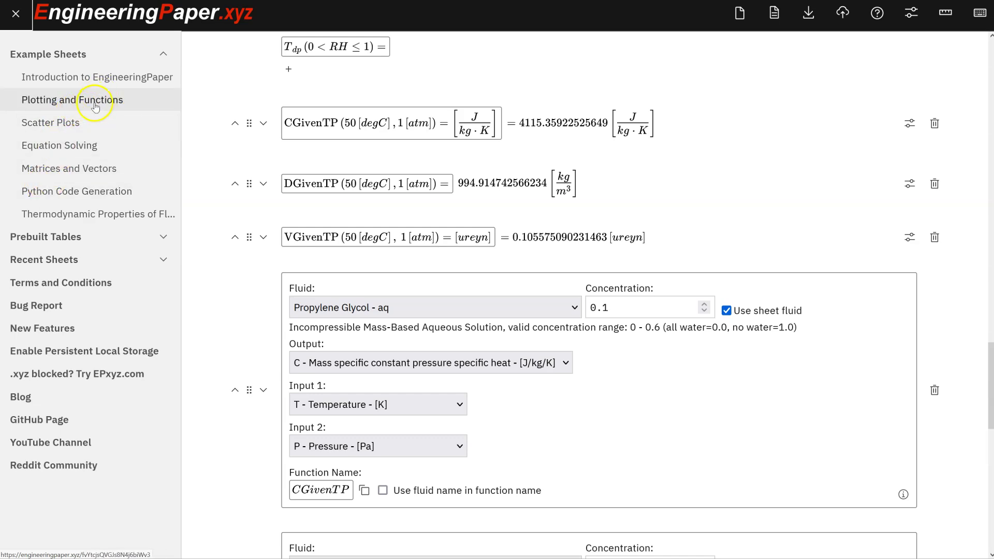
click(83, 218)
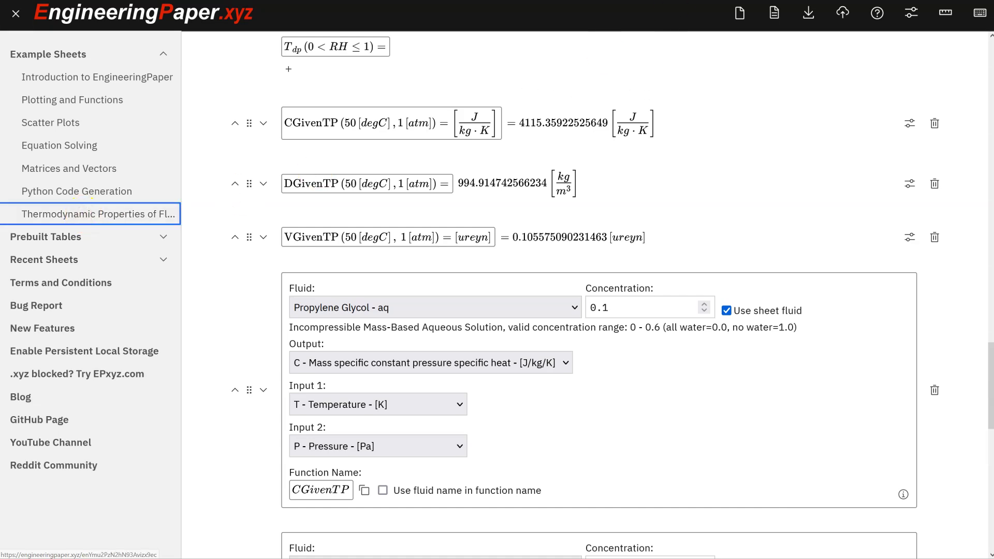